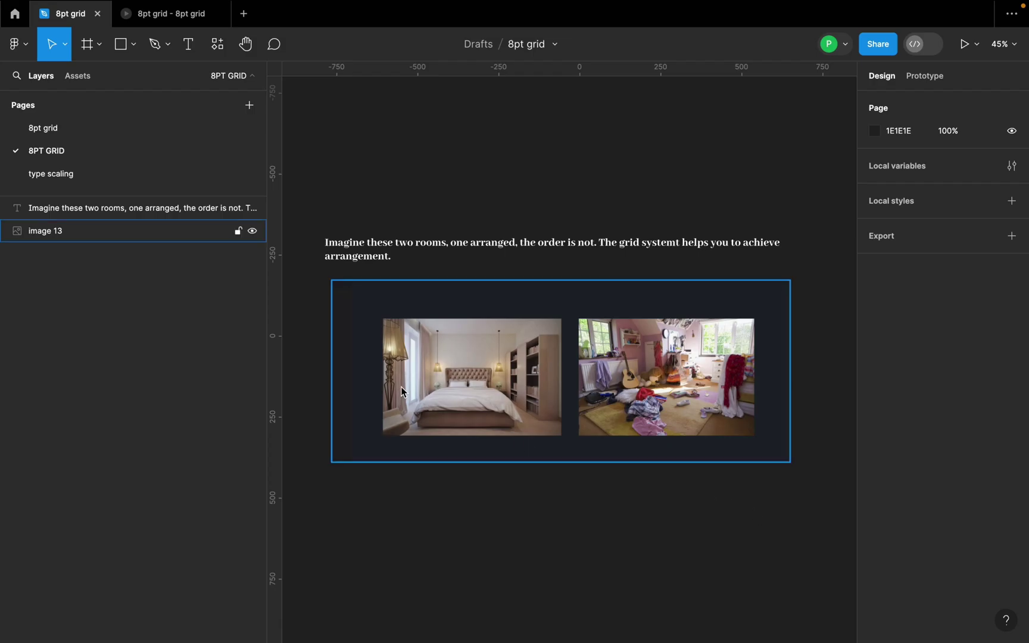
Examine the tidy and messy room photos up close to compare how their contents are arranged.
scroll(401, 386, "up", 3)
scroll(527, 420, "up", 2)
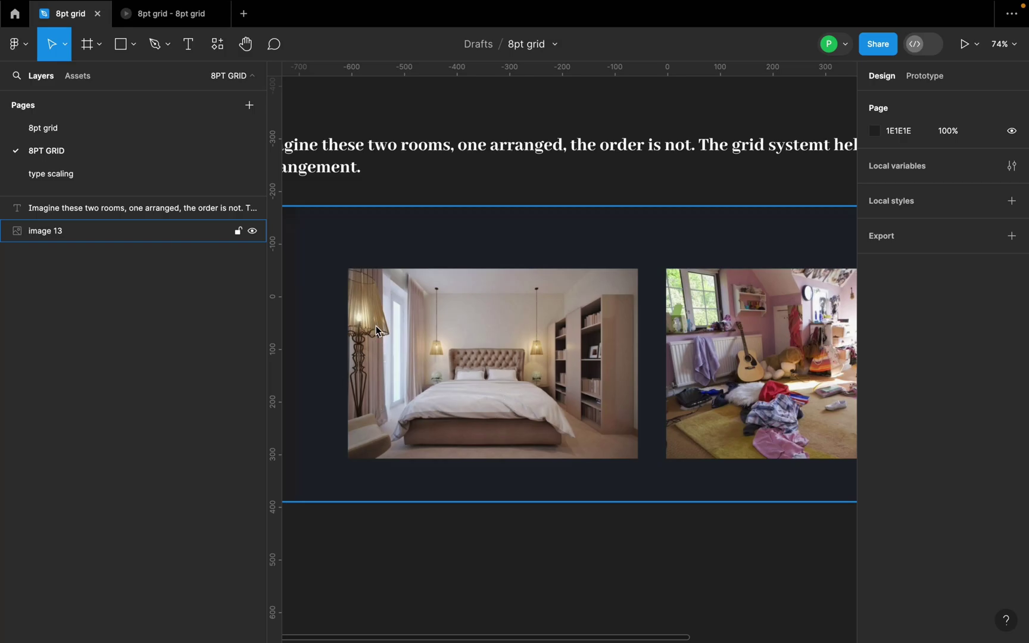
scroll(452, 352, "up", 10)
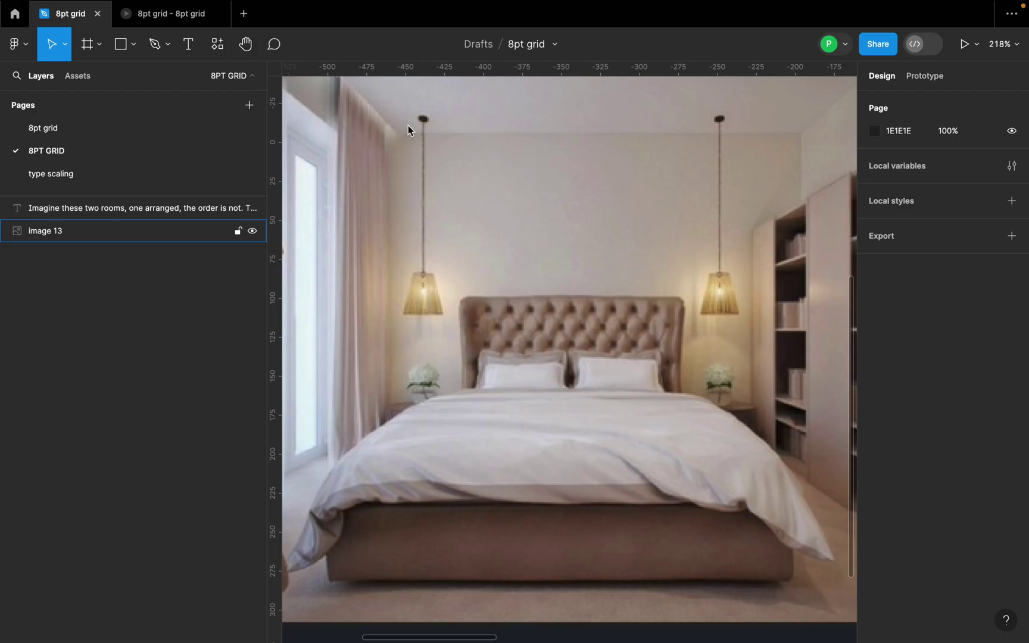
scroll(509, 330, "down", 10)
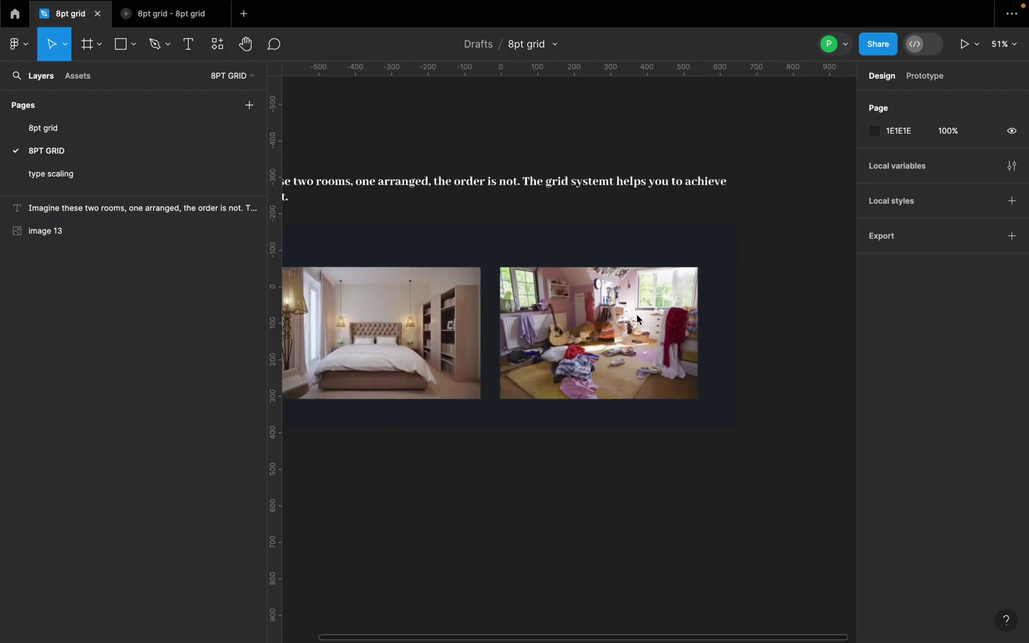
scroll(634, 319, "up", 3)
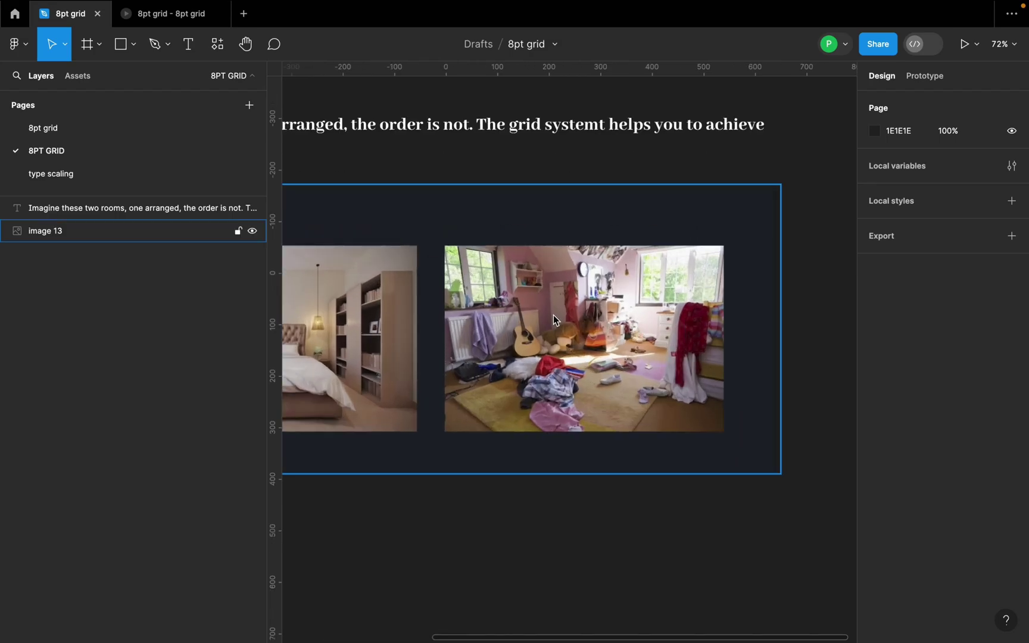
scroll(553, 323, "up", 3)
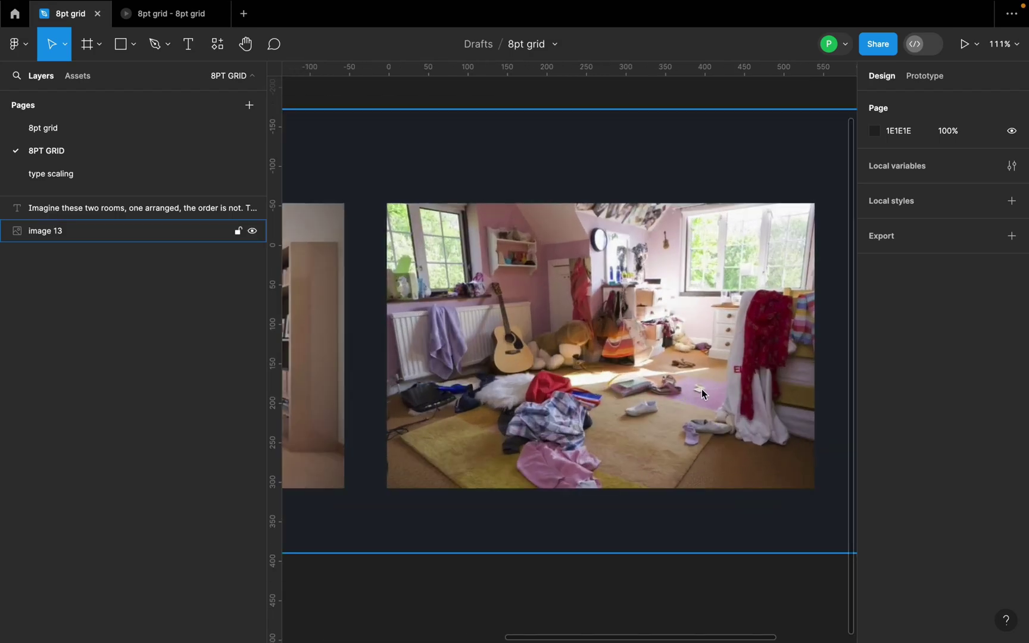
scroll(576, 321, "down", 5)
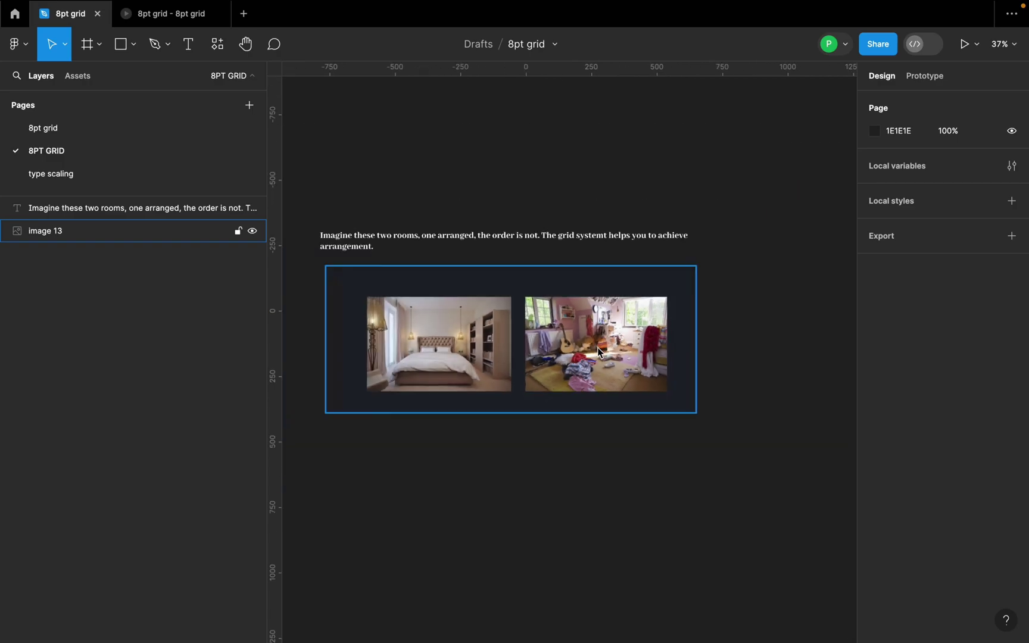
scroll(420, 335, "up", 1)
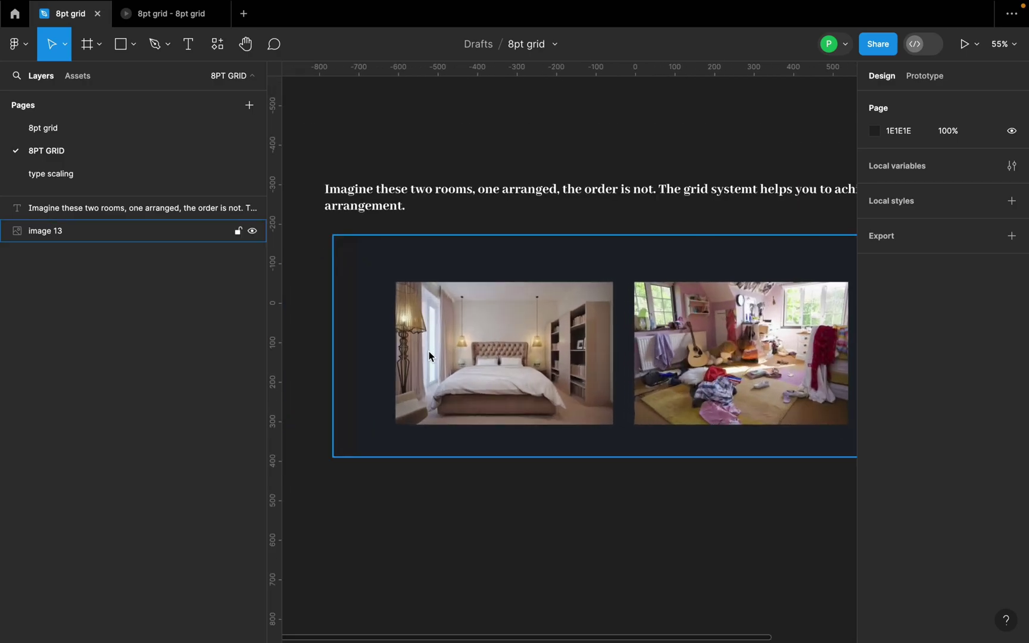
scroll(517, 357, "up", 1)
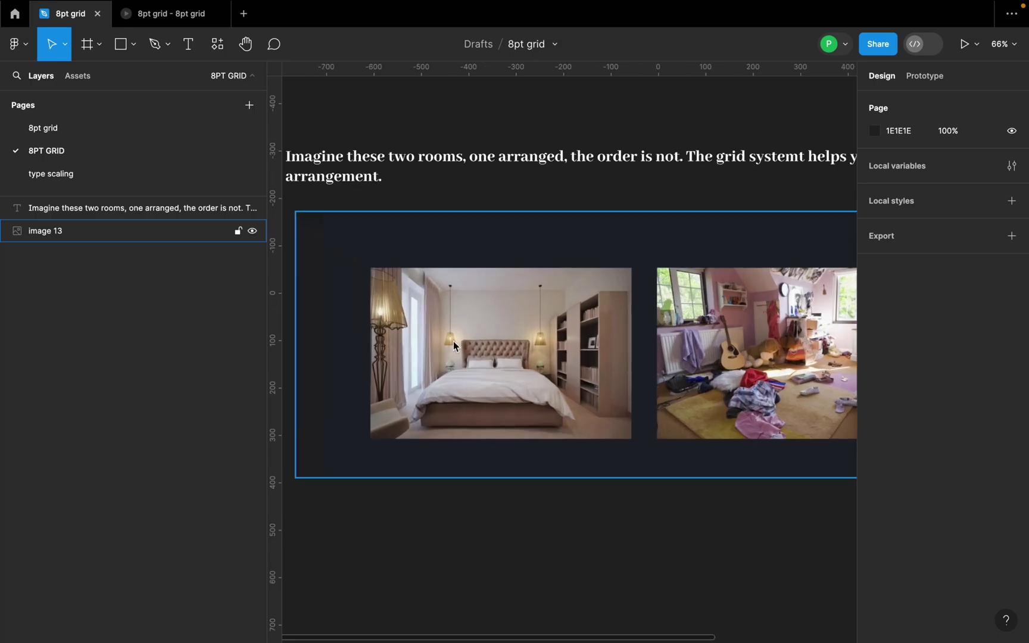
scroll(539, 357, "down", 3)
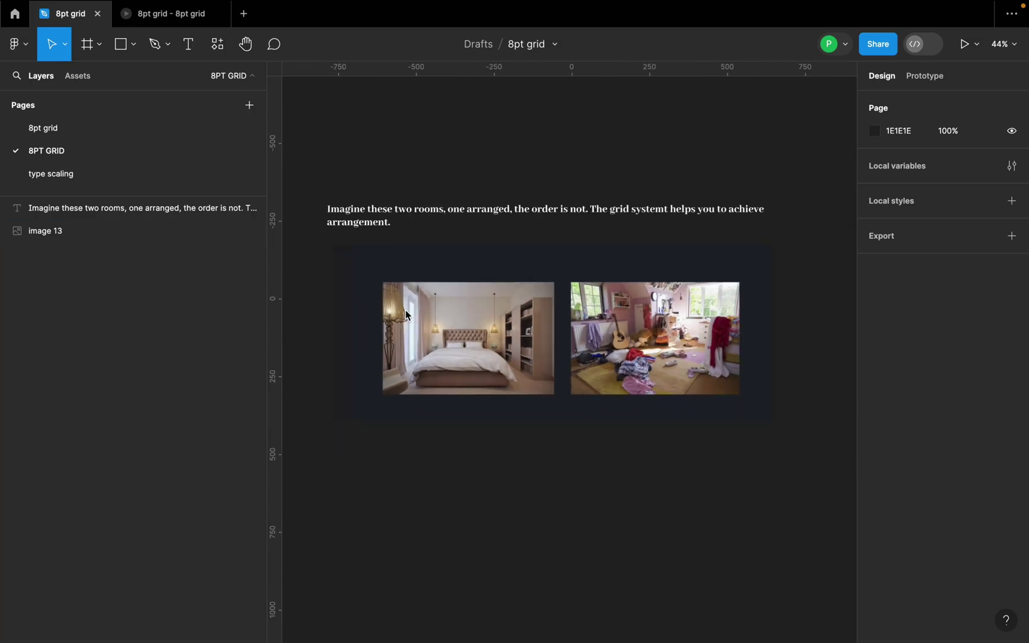
scroll(674, 343, "up", 4)
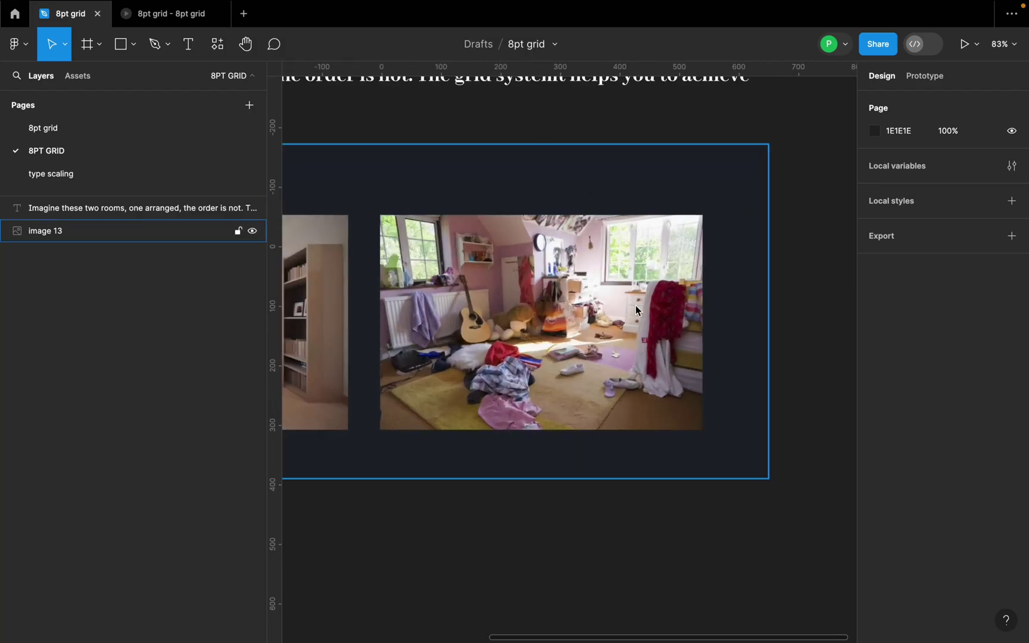
Add a 1440 × 1024 Desktop preset frame on an empty area of the canvas and move it to X 2179, Y -254.
scroll(637, 306, "down", 8)
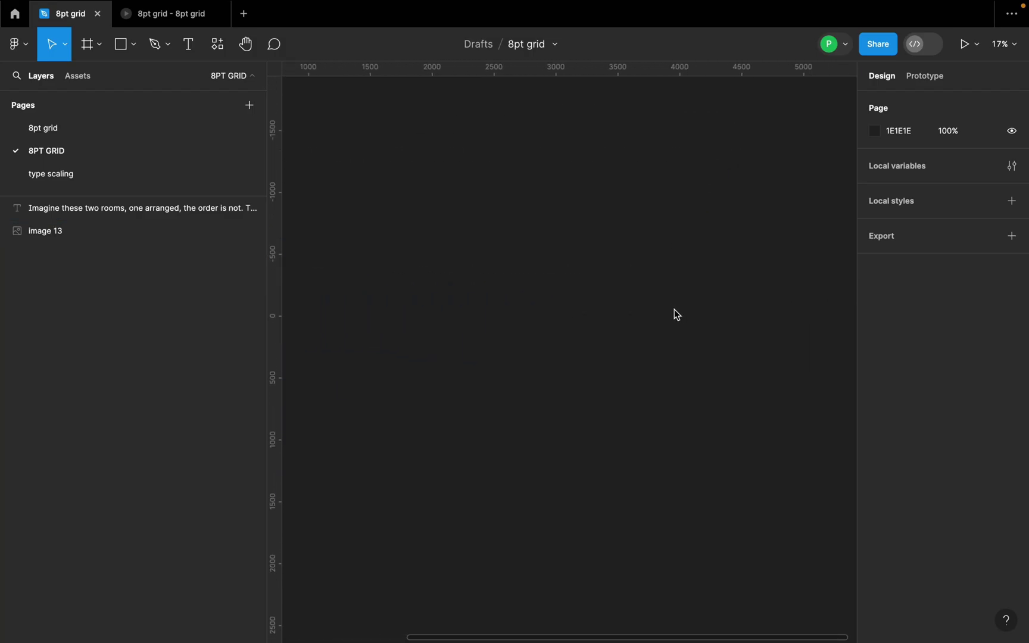
scroll(609, 286, "up", 1)
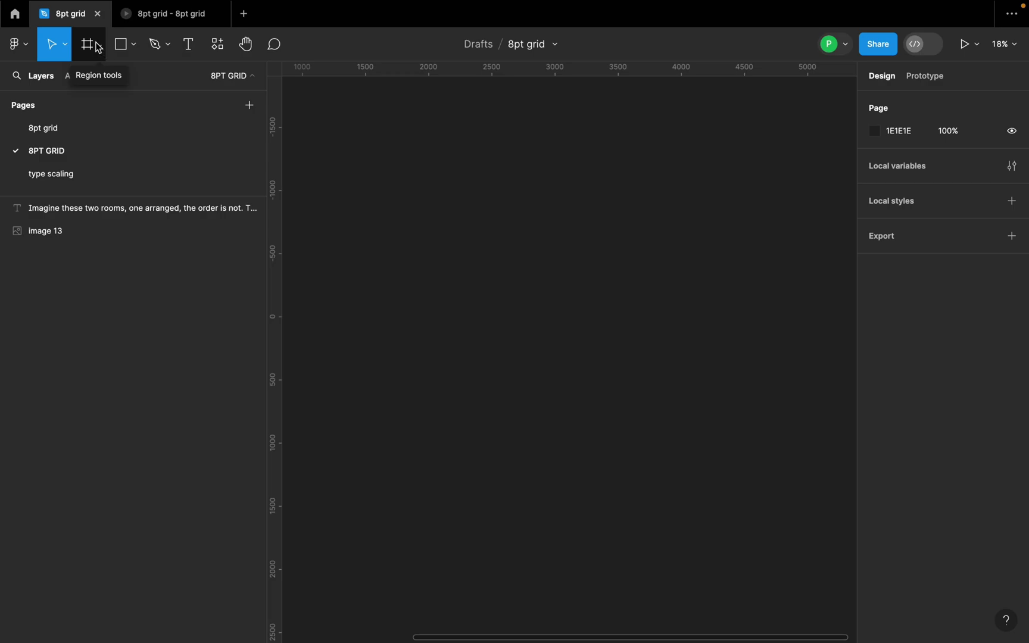
key("f")
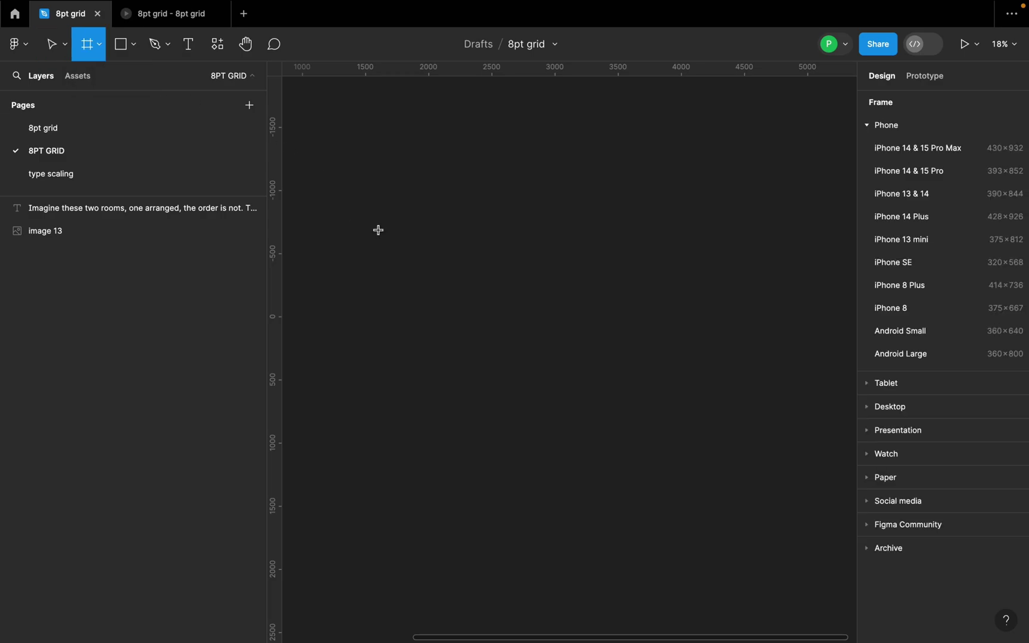
left_click(869, 127)
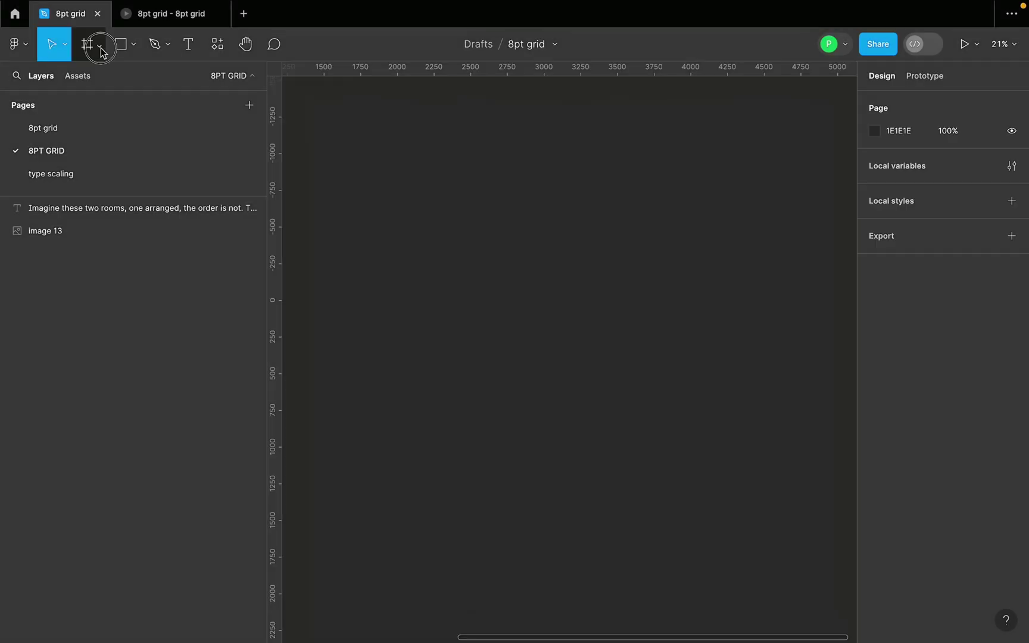
left_click(99, 44)
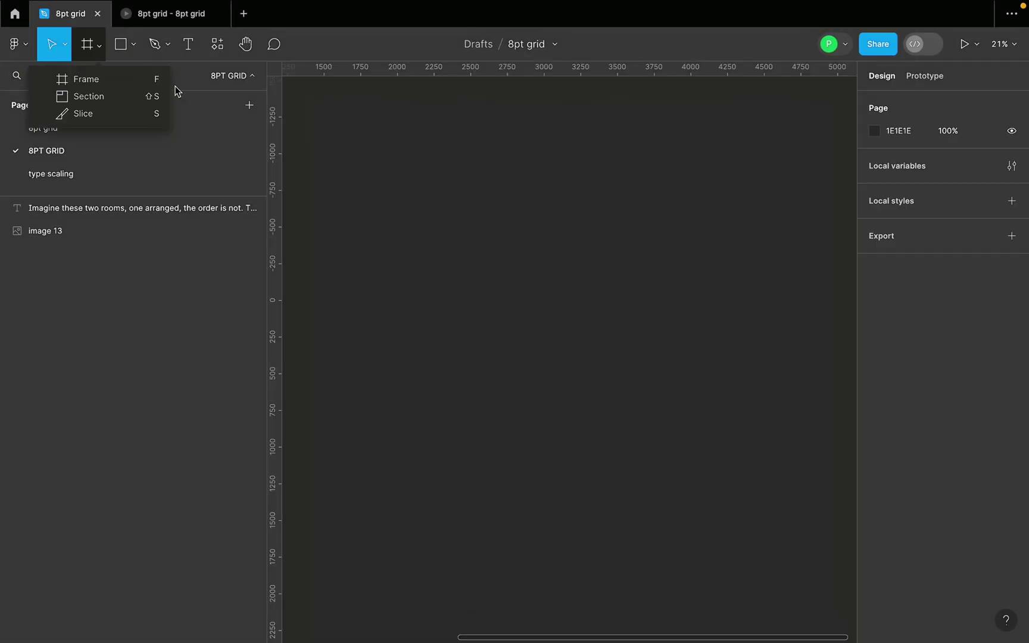
left_click(493, 207)
key("f")
left_click(872, 176)
left_click(874, 177)
left_click(906, 264)
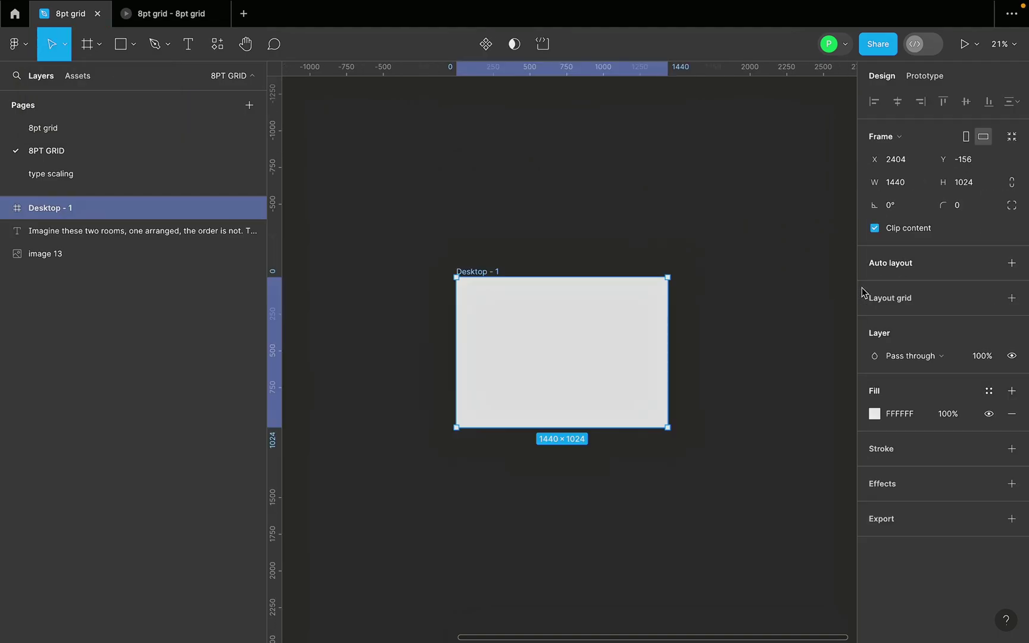
scroll(632, 337, "up", 3)
left_click_drag(617, 356, 566, 334)
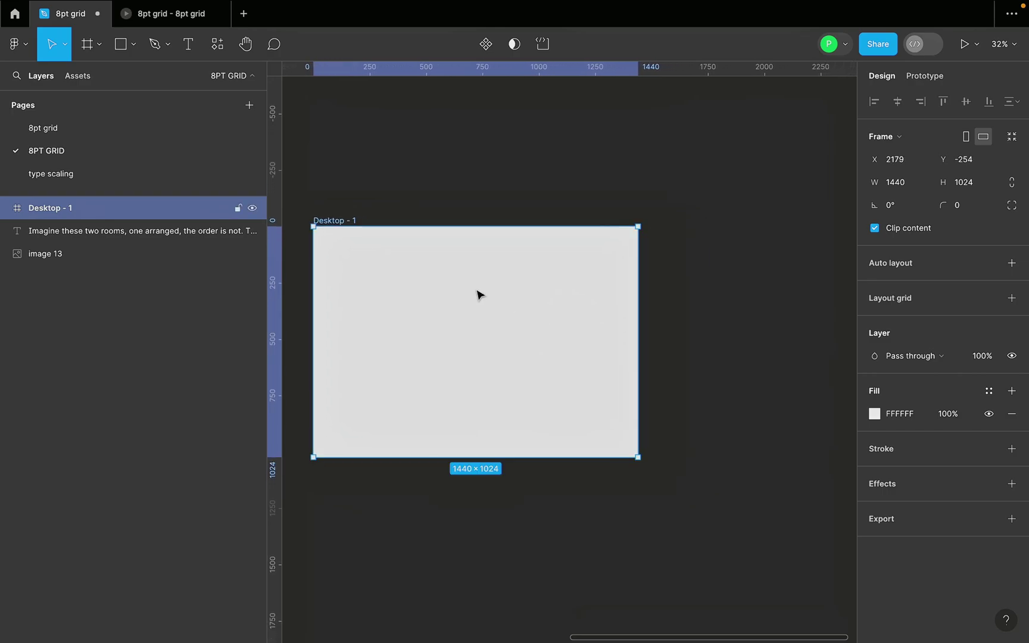
Add a 744 × 1133 iPad mini 8.3 preset frame beside the desktop frame.
left_click(98, 52)
left_click(87, 80)
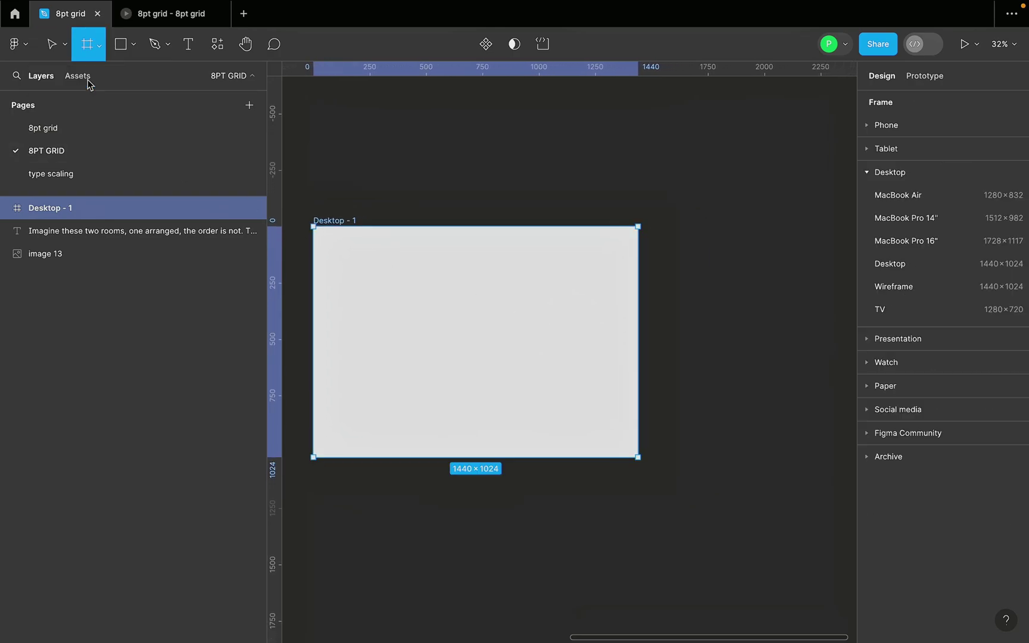
left_click(867, 172)
left_click(869, 150)
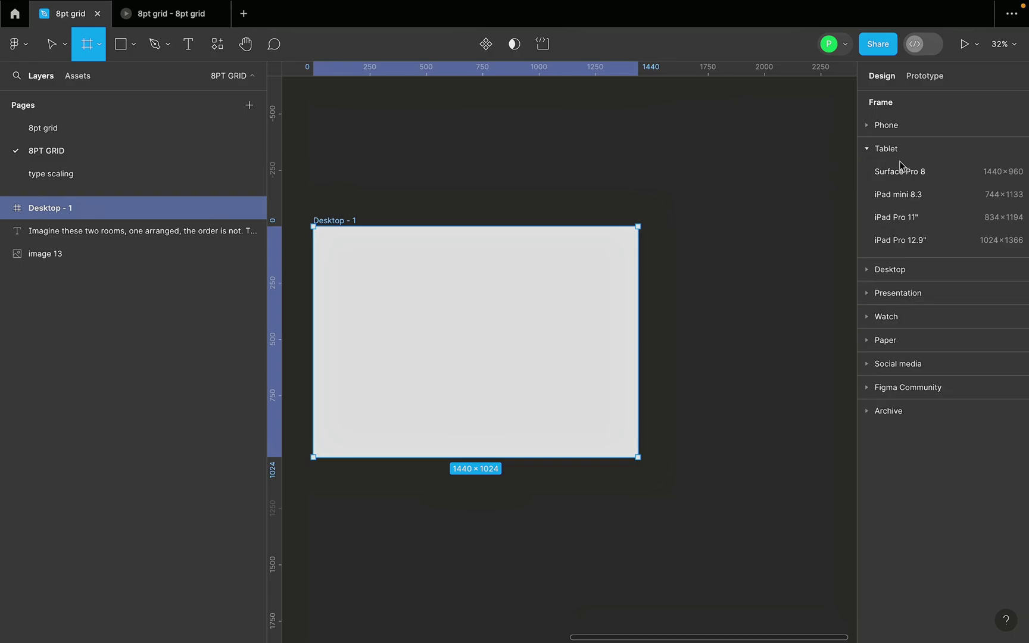
left_click(936, 200)
left_click_drag(728, 260, 732, 263)
scroll(732, 263, "right", 5)
left_click(749, 273)
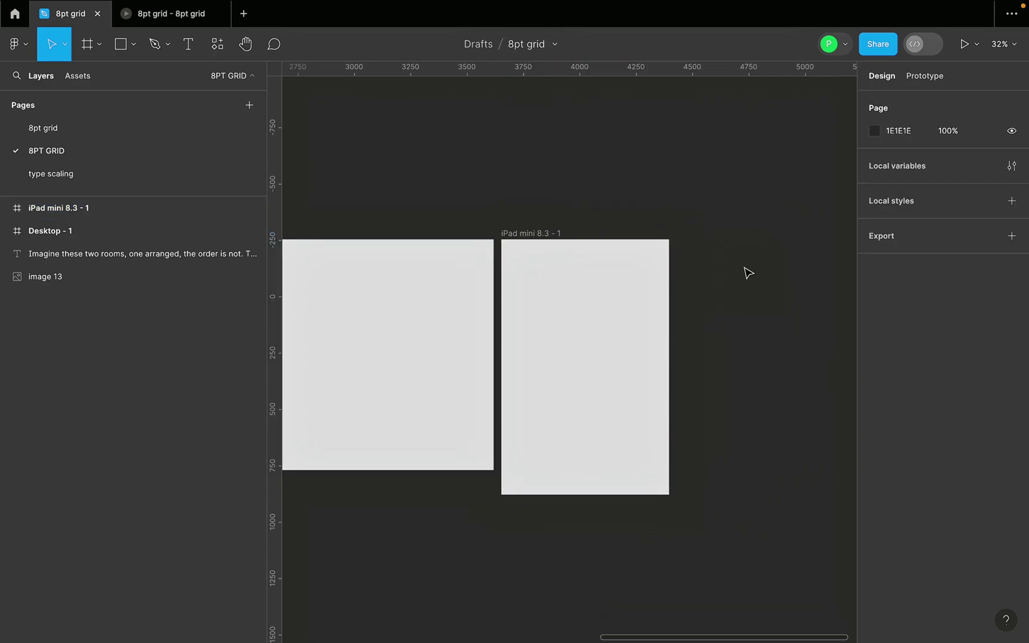
Add a 390 × 844 iPhone 13 & 14 preset frame beside the iPad frame, with their top edges aligned.
scroll(748, 273, "right", 4)
key("f")
left_click(867, 149)
left_click(869, 124)
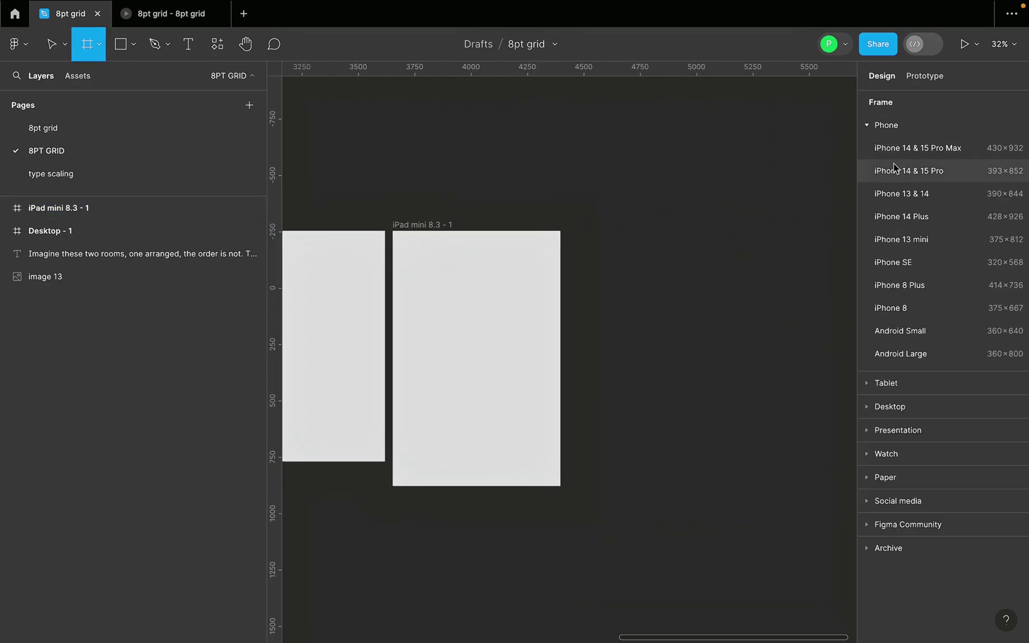
left_click(926, 199)
left_click_drag(619, 315, 624, 287)
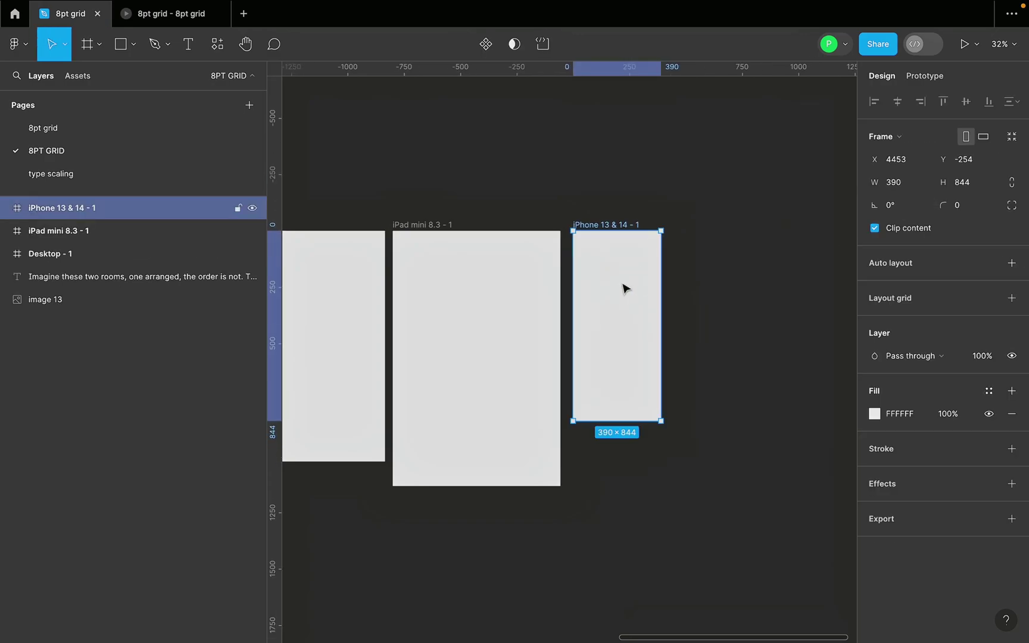
Move the iPhone and iPad frames further away from the desktop frame to widen the gaps between the three frames.
scroll(638, 291, "left", 3)
scroll(710, 291, "down", 5, "ctrl")
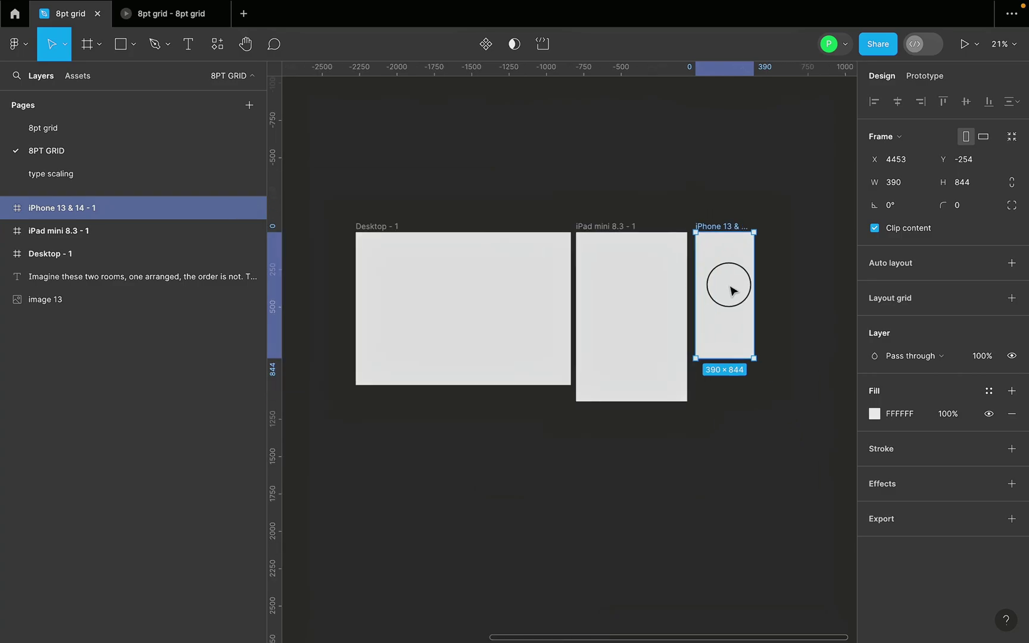
left_click_drag(721, 291, 770, 283)
left_click_drag(618, 281, 669, 279)
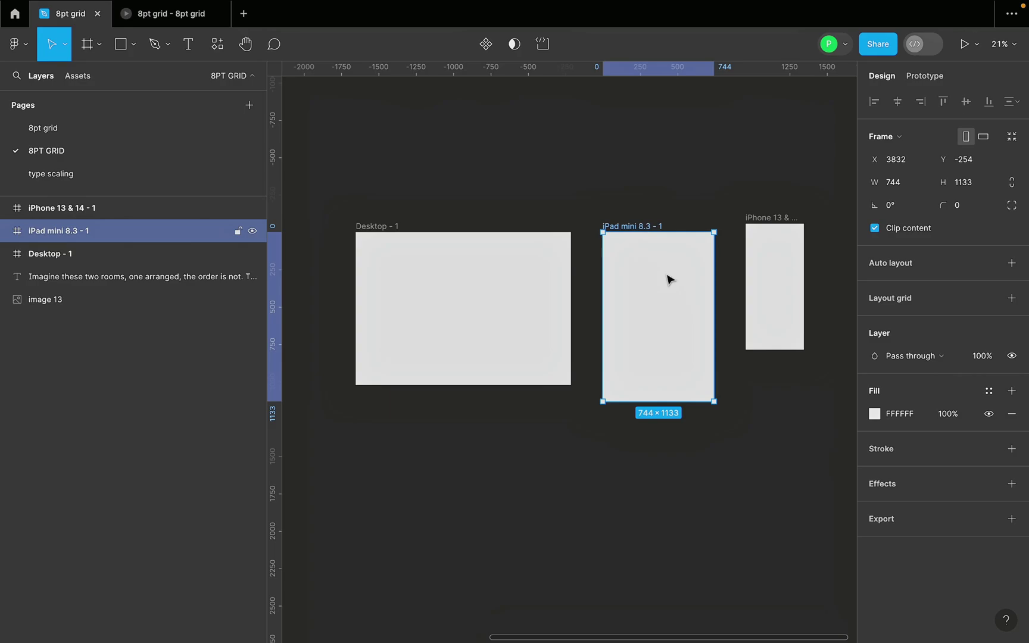
key("Escape")
Add a default 8px layout grid to the Desktop - 1 frame and view it up close.
scroll(386, 271, "up", 3)
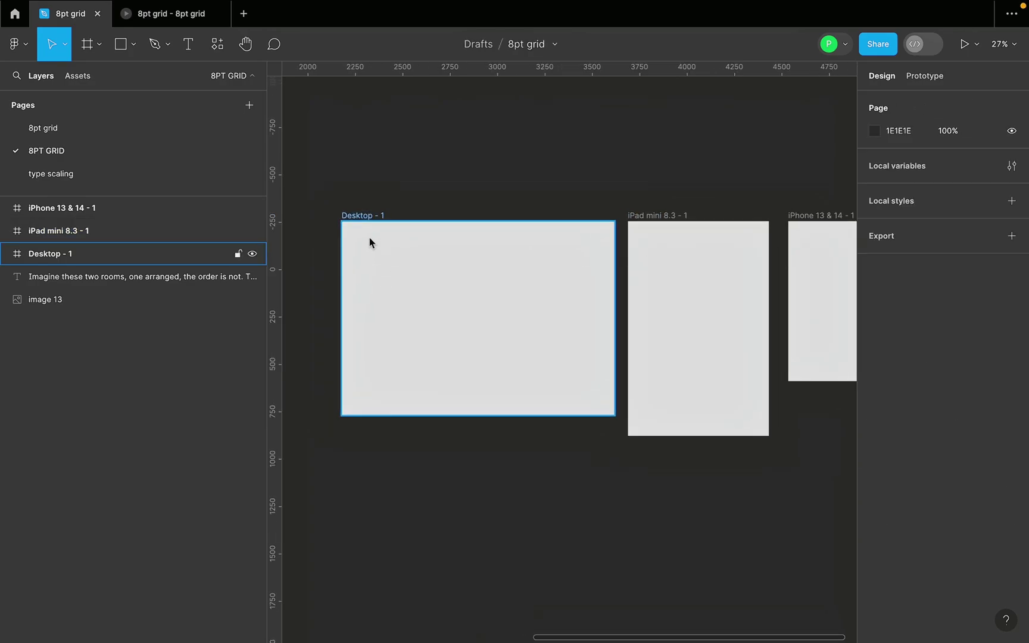
left_click(369, 219)
key("shift+2")
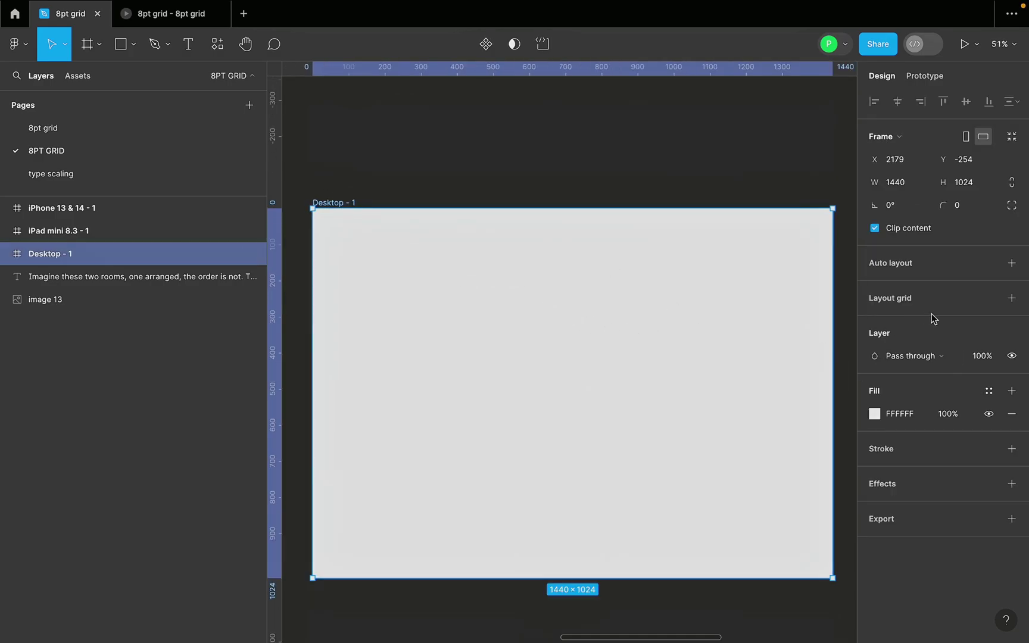
left_click(1012, 300)
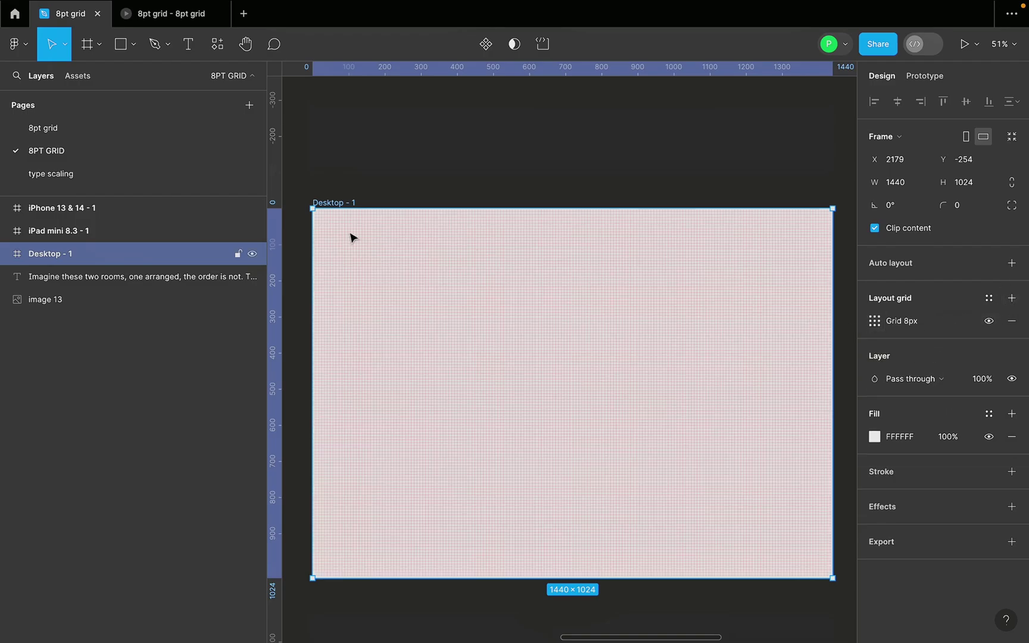
scroll(348, 232, "up", 5)
scroll(334, 209, "down", 2)
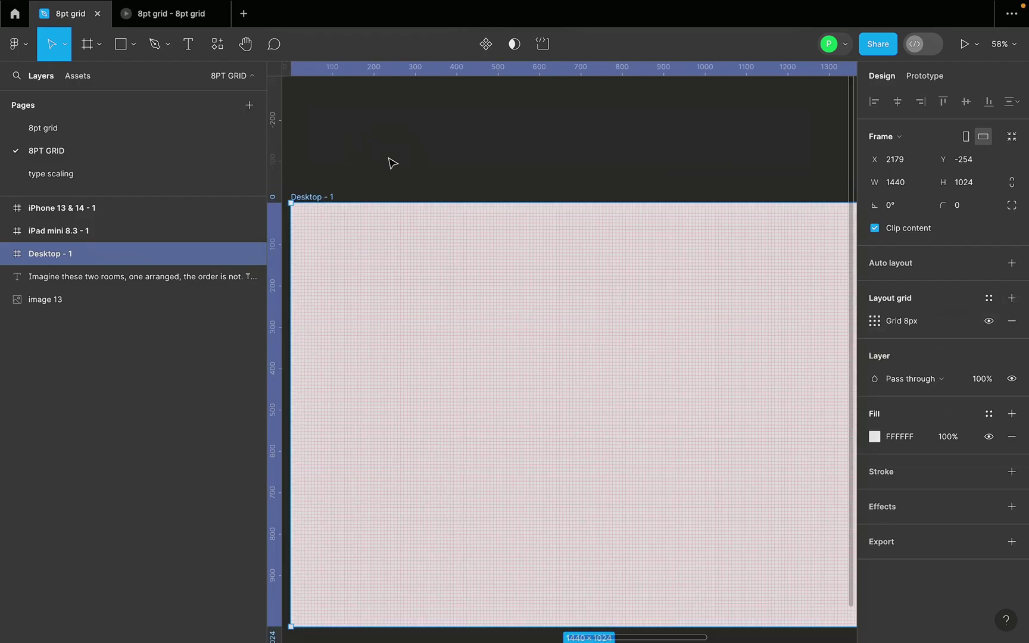
scroll(381, 162, "down", 5)
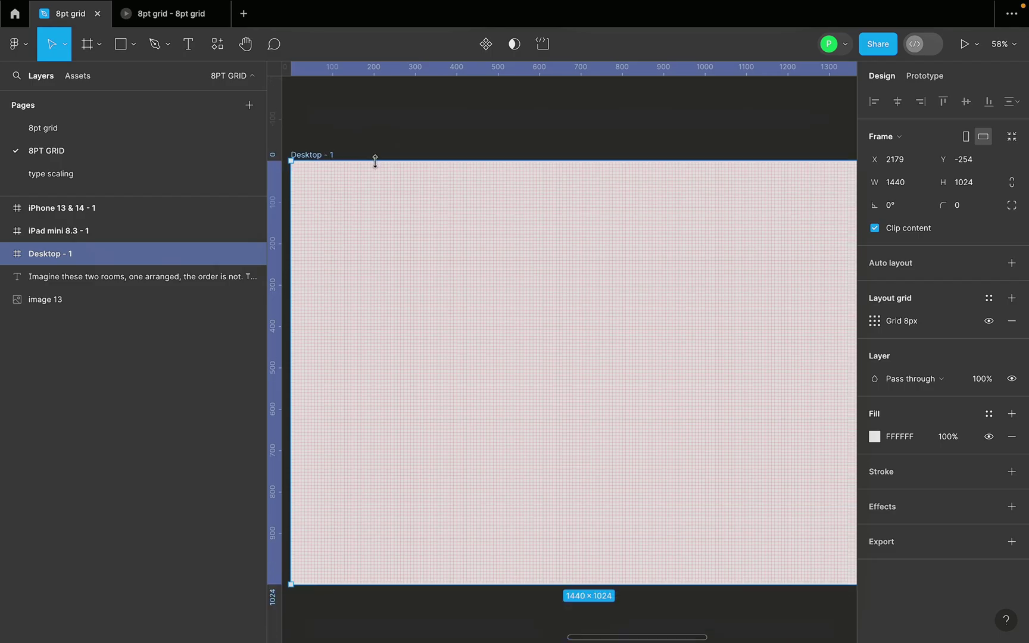
Change the Desktop - 1 frame's layout grid to Columns with a count of 12 and the Stretch type.
left_click(874, 320)
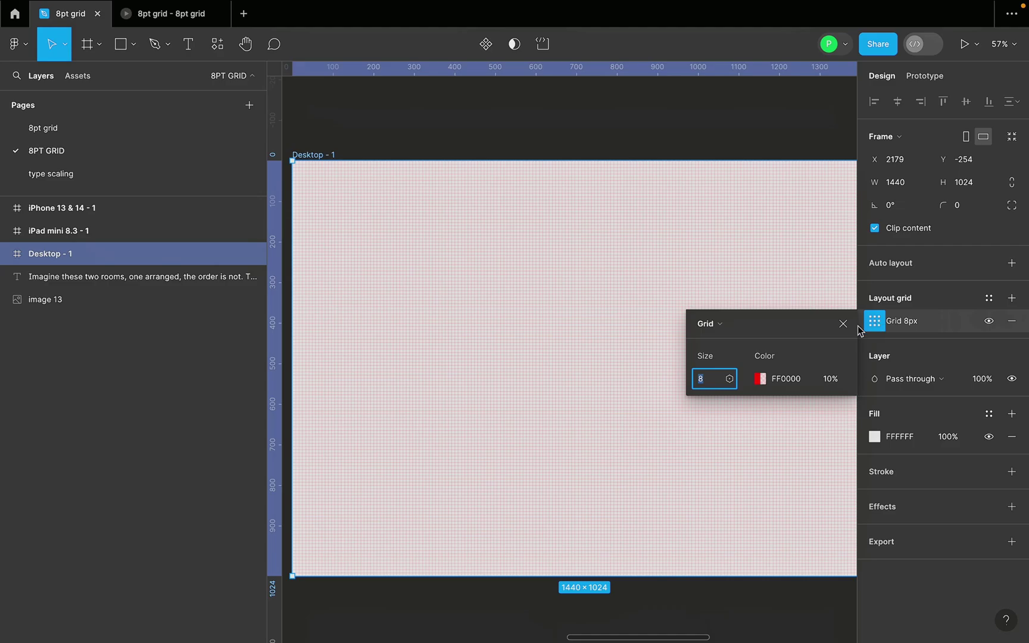
left_click(747, 329)
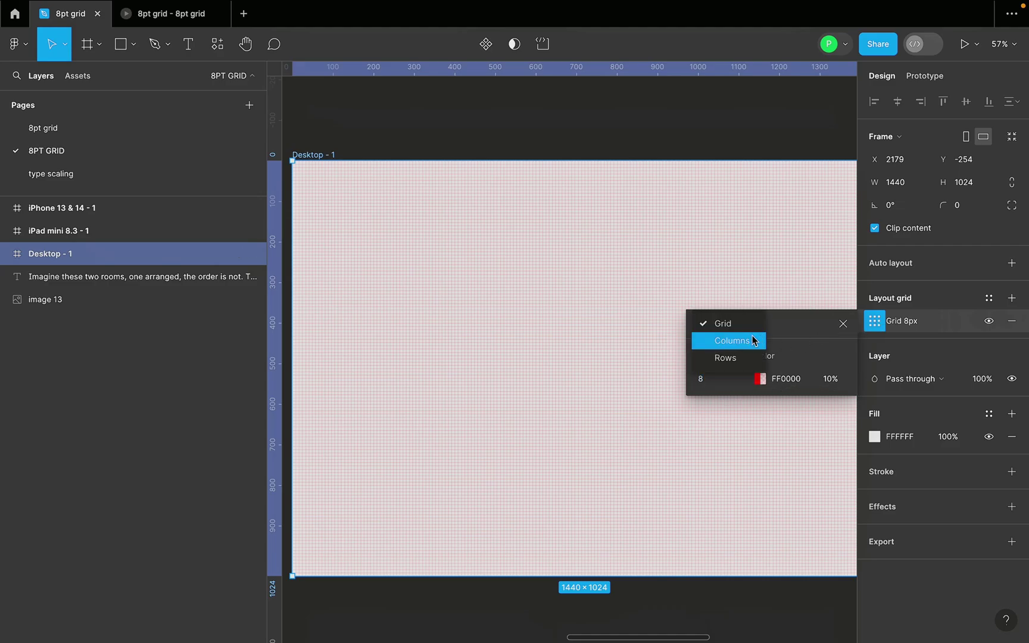
left_click(750, 342)
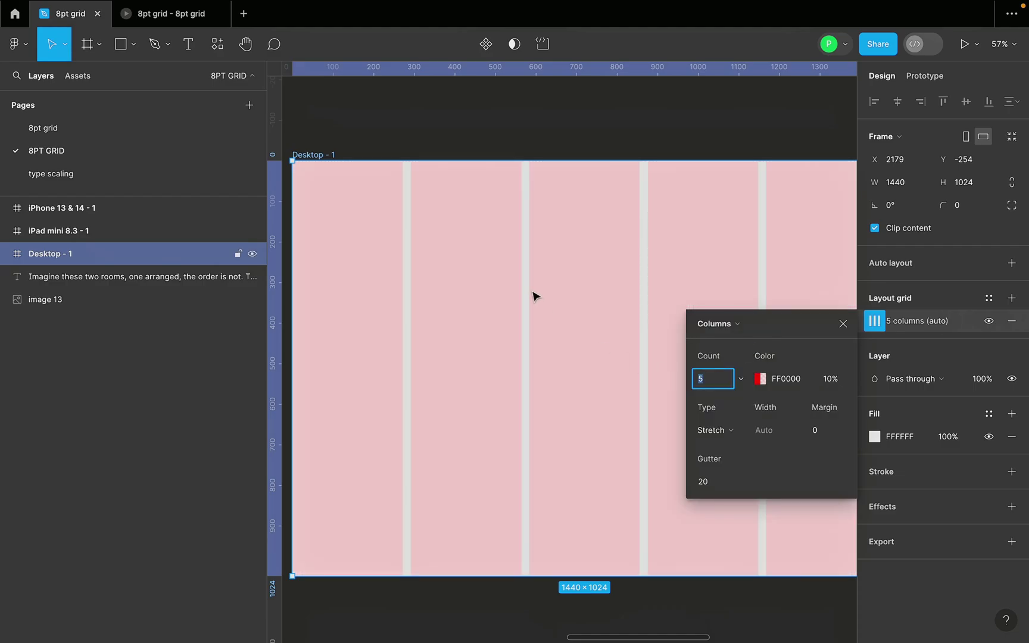
scroll(539, 295, "down", 3)
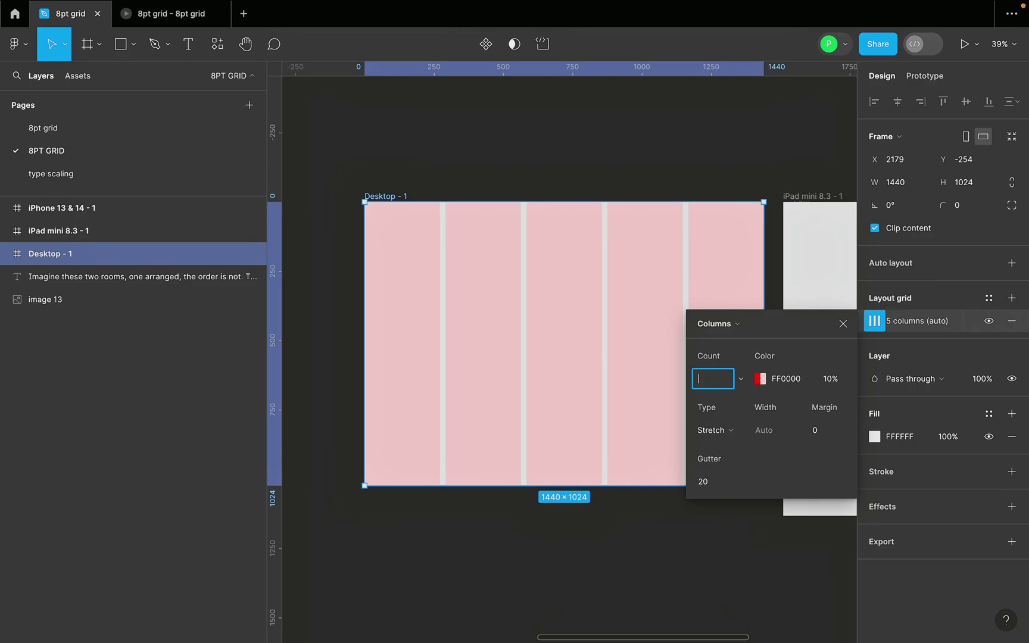
key("Caps_Lock")
key("Return")
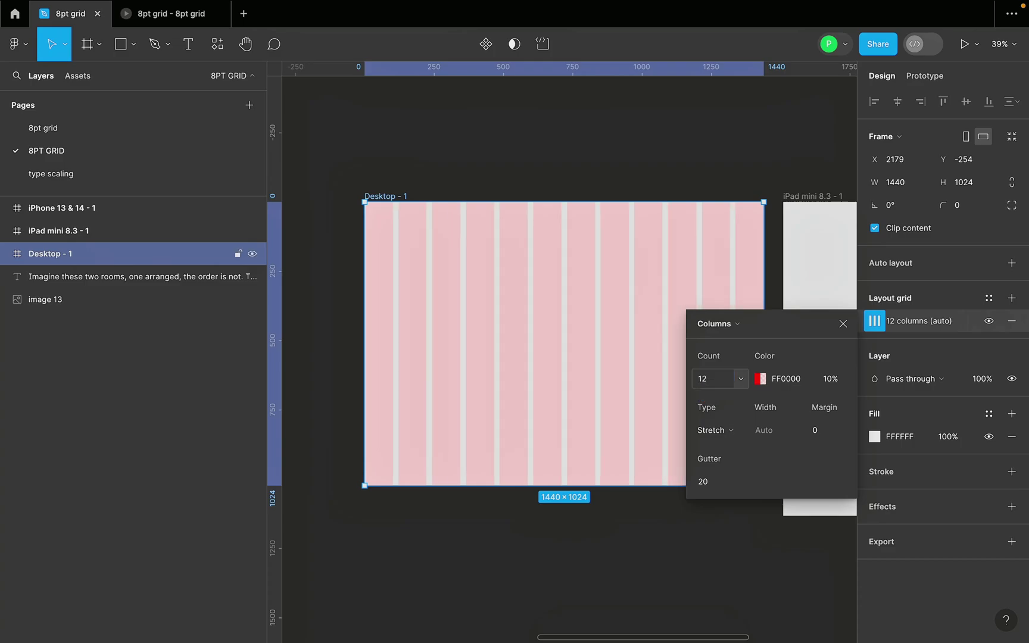
left_click(738, 430)
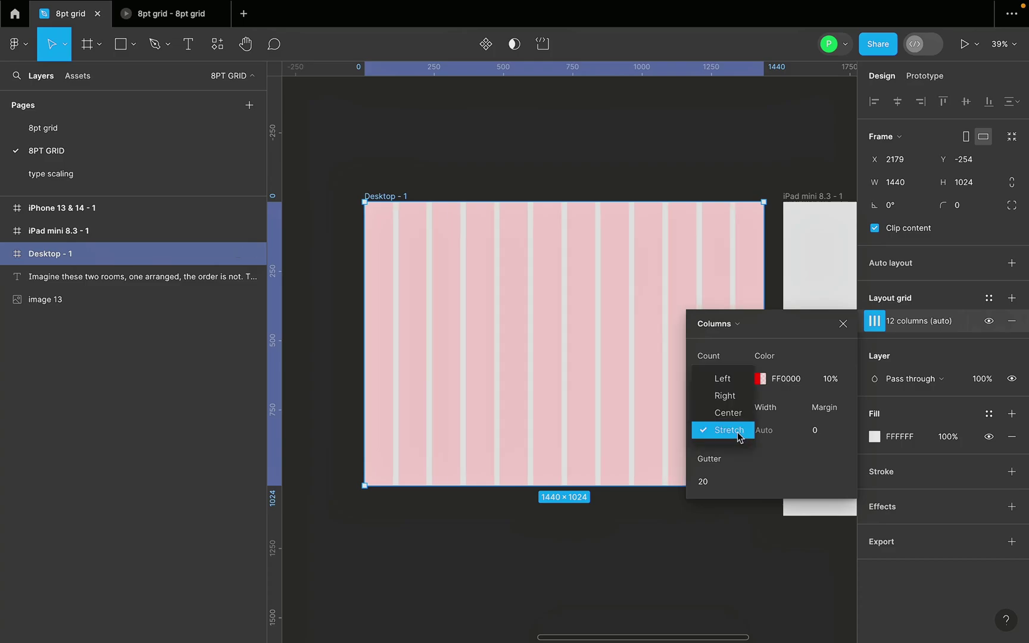
left_click(738, 431)
scroll(476, 301, "down", 1)
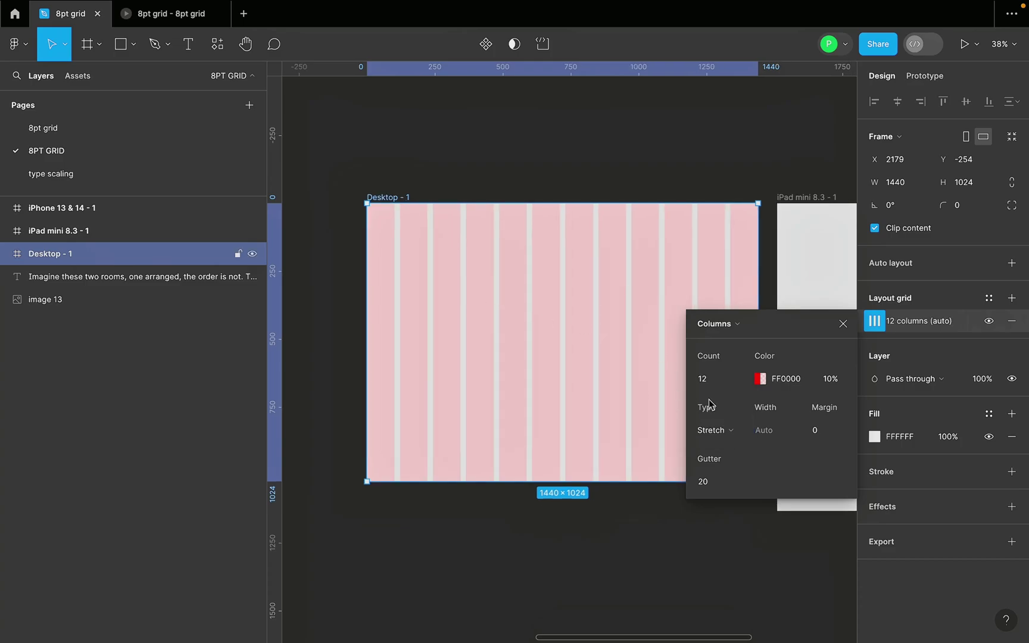
scroll(506, 310, "down", 5)
left_click_drag(626, 316, 507, 300)
key("ctrl+z")
scroll(507, 316, "up", 3)
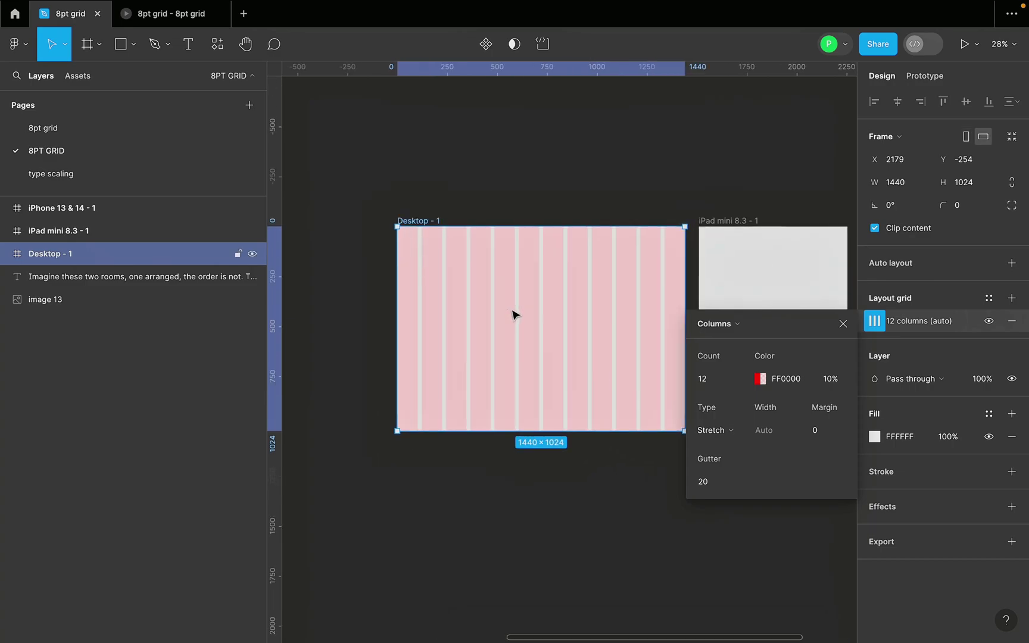
Try the Center and Right types on the desktop column grid and return it to Stretch.
left_click(713, 430)
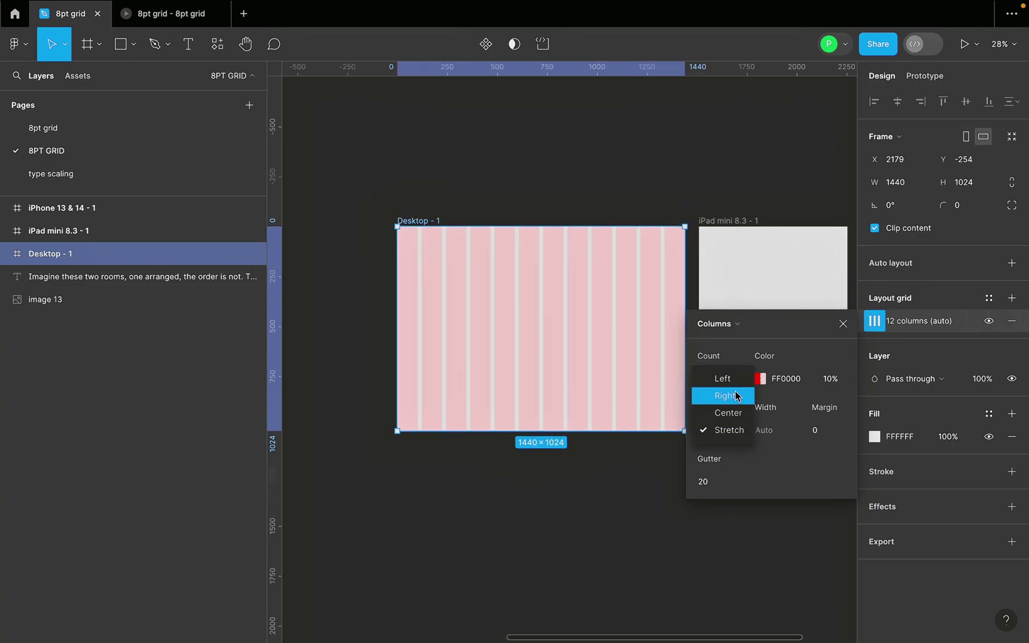
left_click(727, 412)
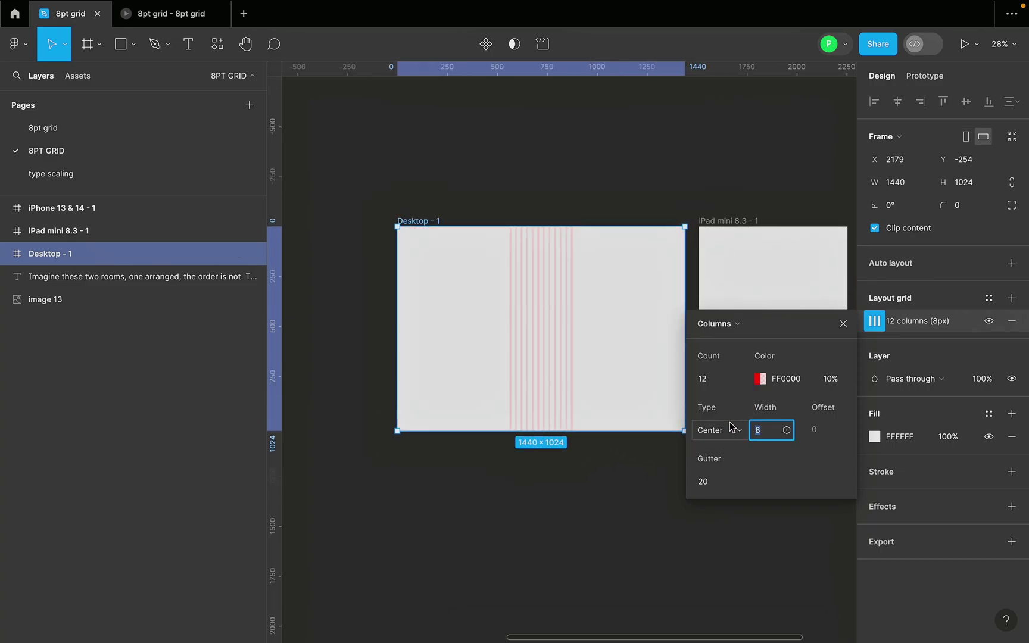
left_click(730, 427)
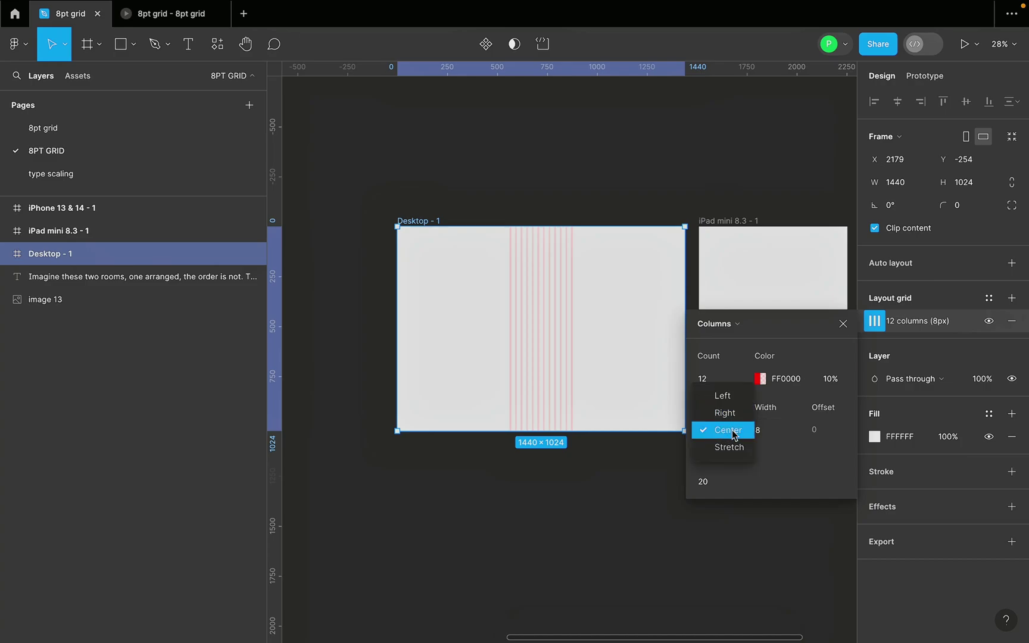
left_click(726, 412)
left_click(732, 421)
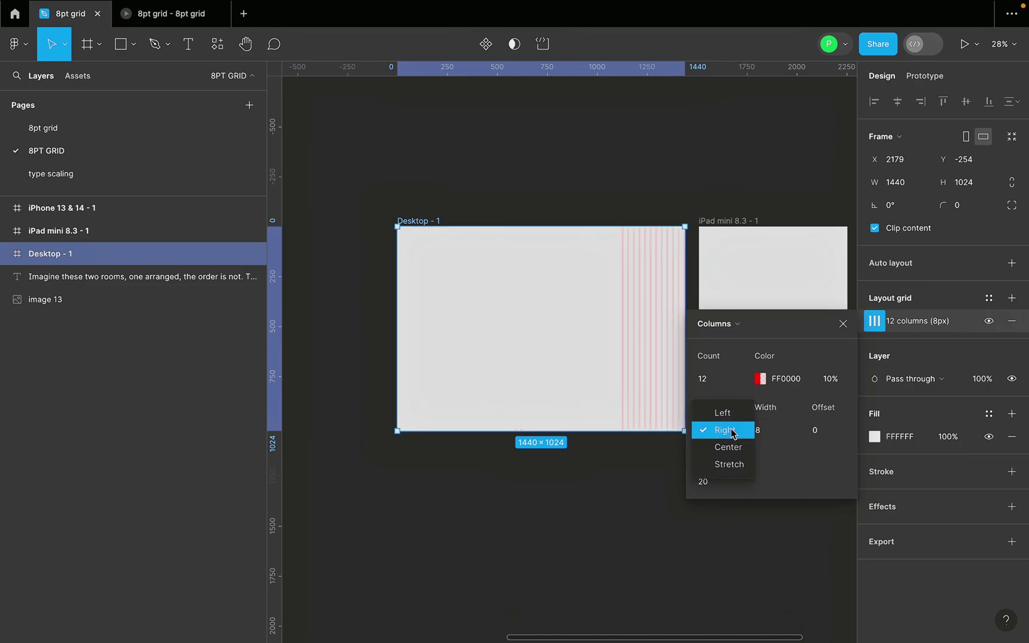
left_click(733, 463)
scroll(605, 337, "up", 1)
scroll(606, 337, "up", 1)
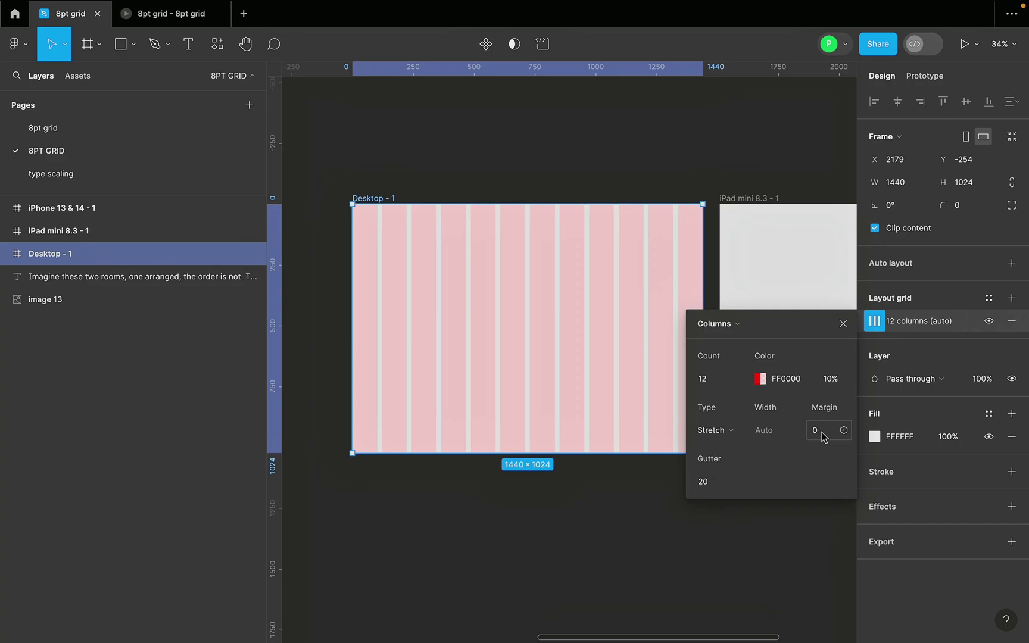
Set the desktop column grid's margin to 60.
scroll(691, 214, "up", 3, "ctrl")
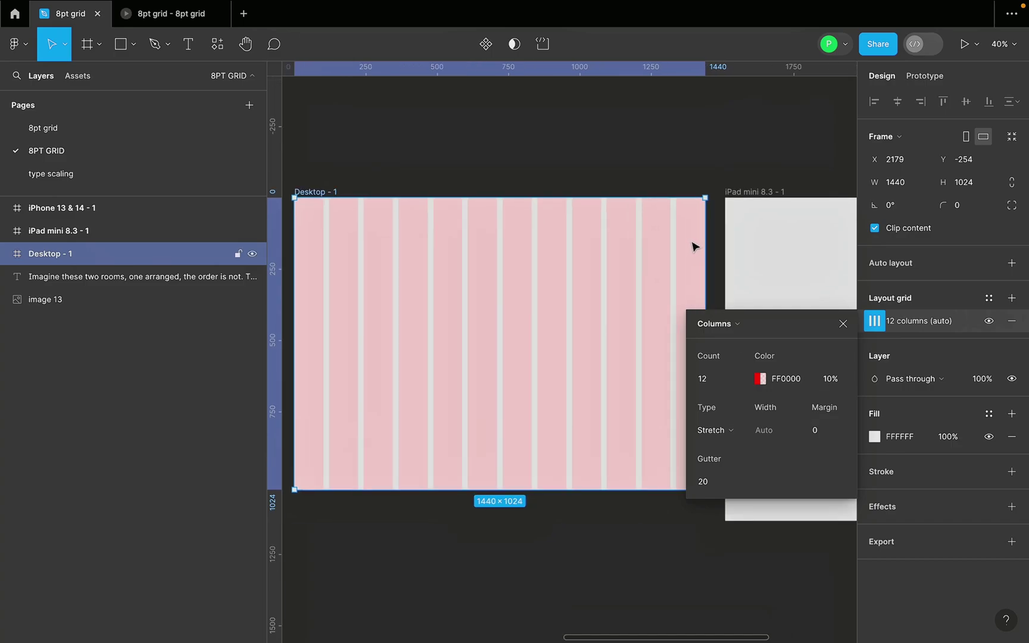
left_click(819, 434)
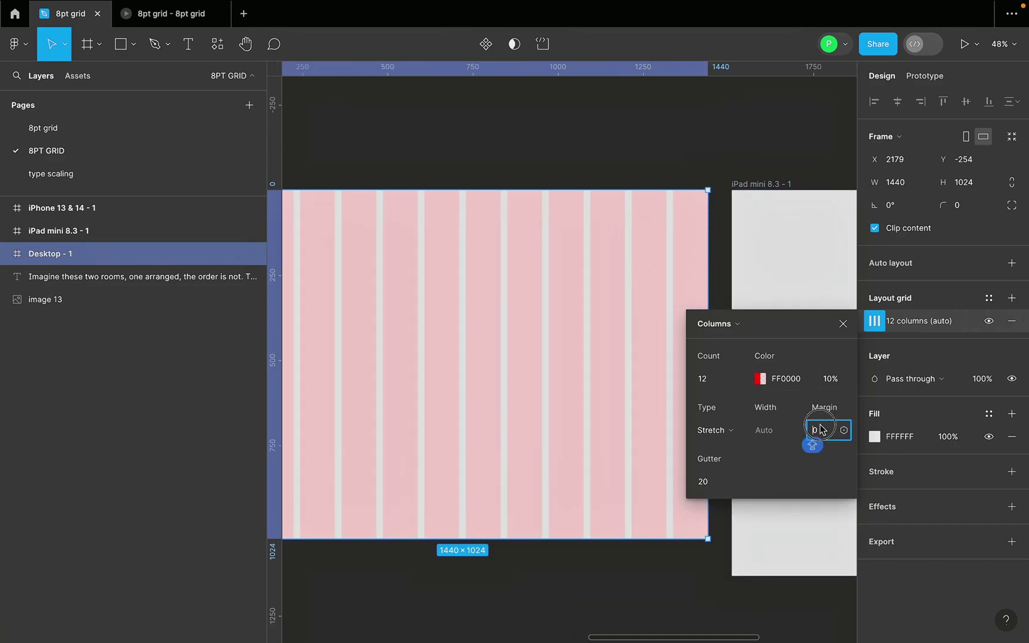
type("60")
key("Return")
Examine the side margins and the gutters of the desktop frame's column grid up close and from afar.
scroll(775, 235, "up", 1, "ctrl")
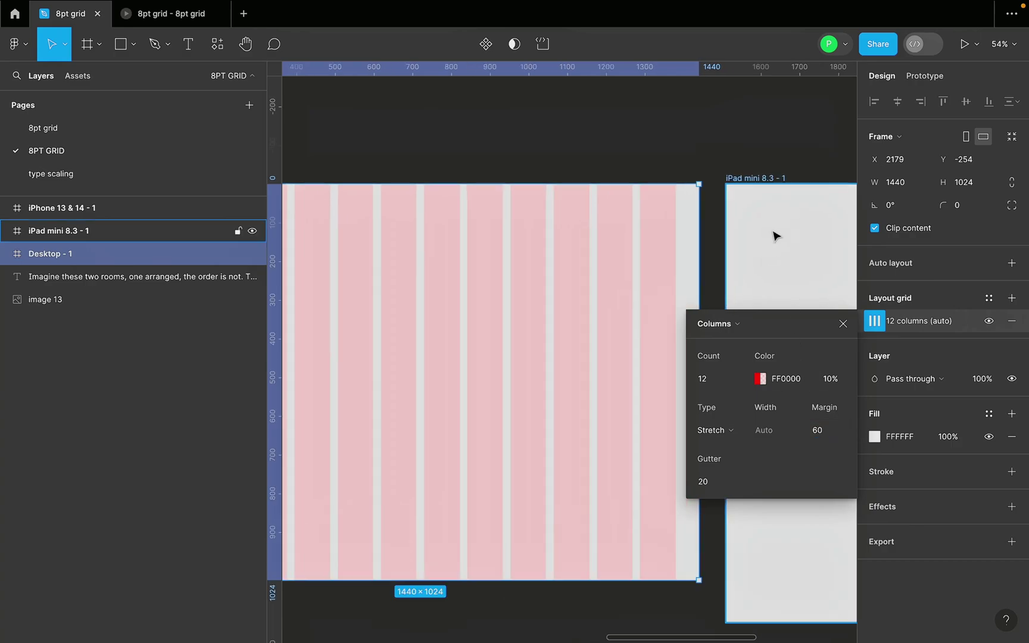
scroll(714, 209, "up", 10, "ctrl")
scroll(690, 298, "down", 10, "ctrl")
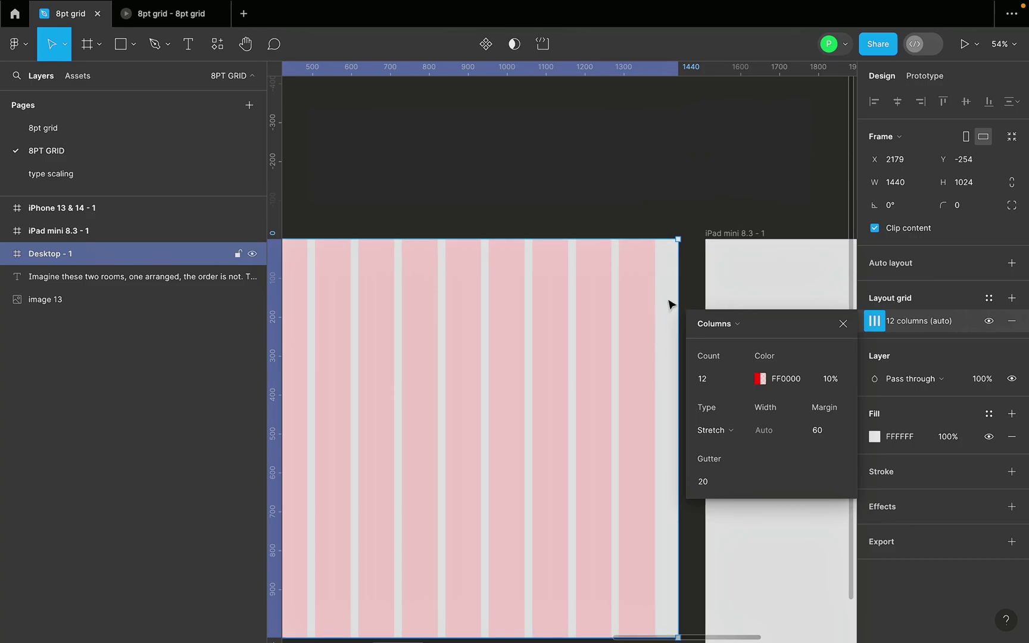
scroll(670, 304, "down", 3, "ctrl")
left_click(712, 481)
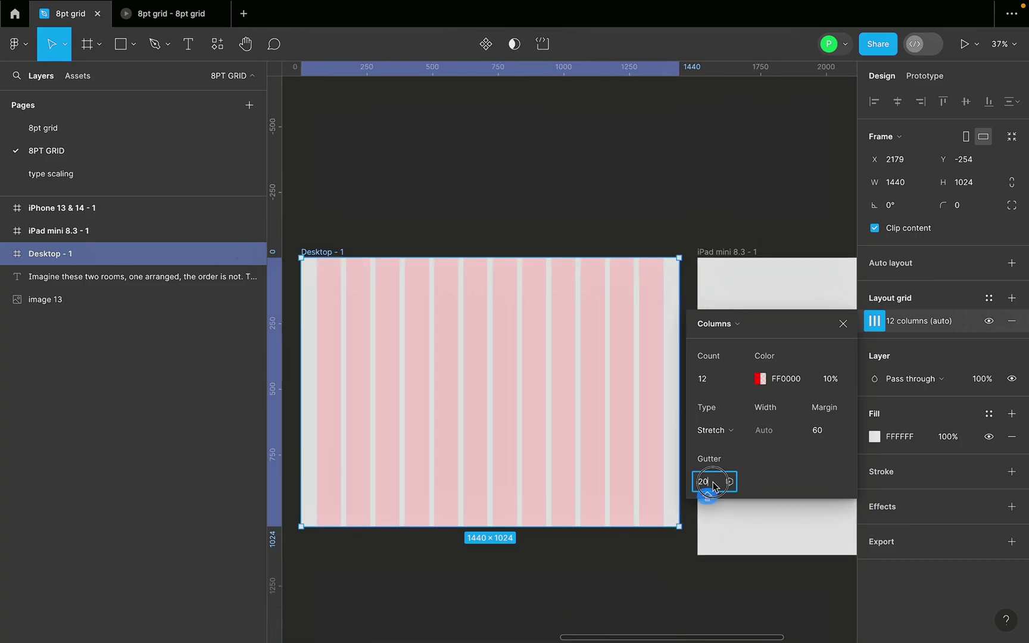
scroll(649, 470, "up", 10, "ctrl")
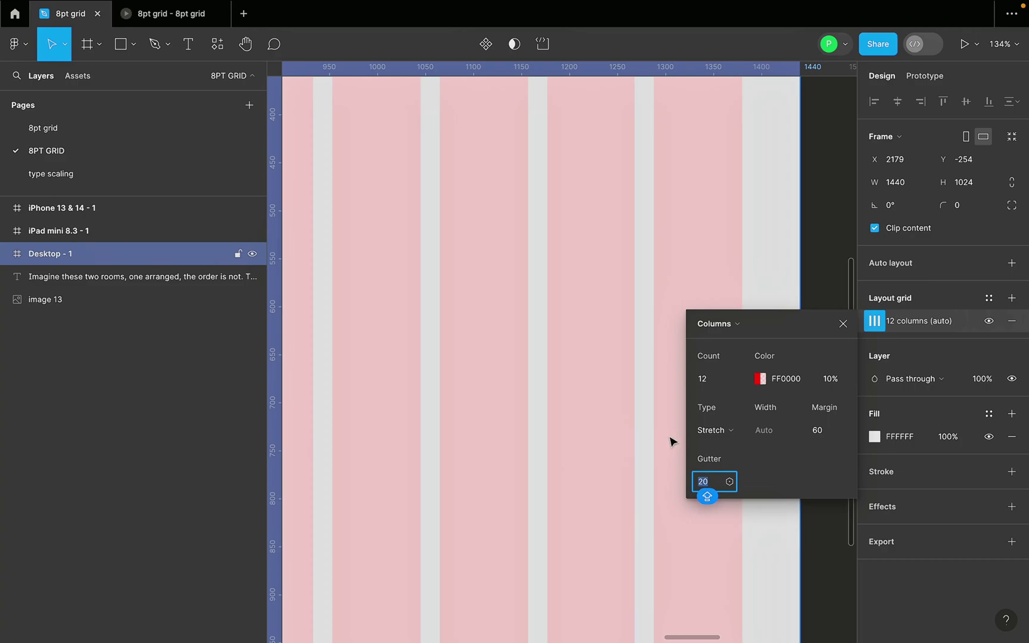
scroll(671, 442, "down", 8, "ctrl")
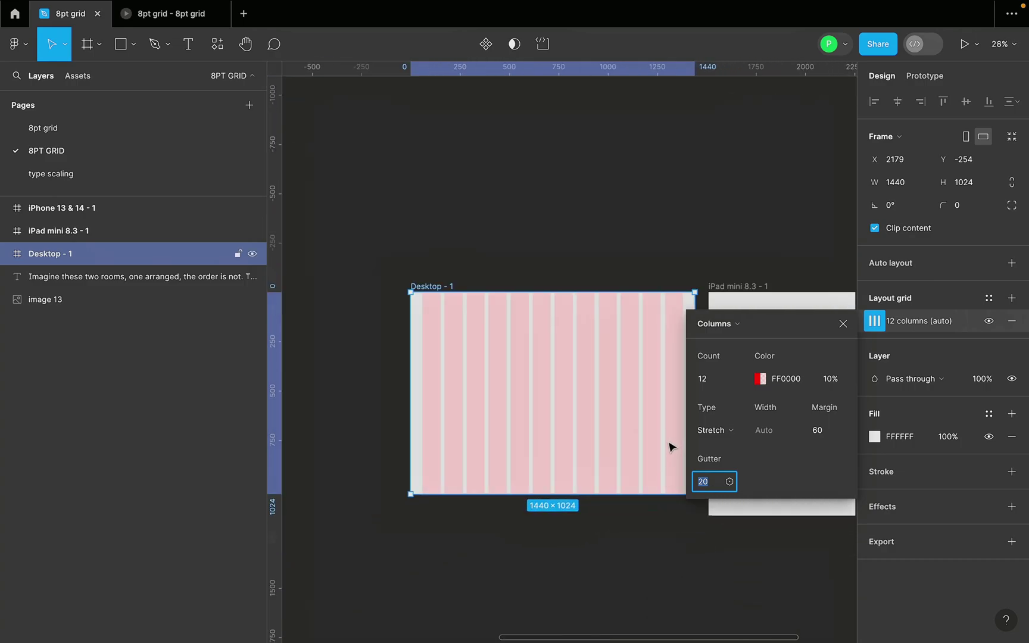
scroll(411, 250, "up", 10, "ctrl")
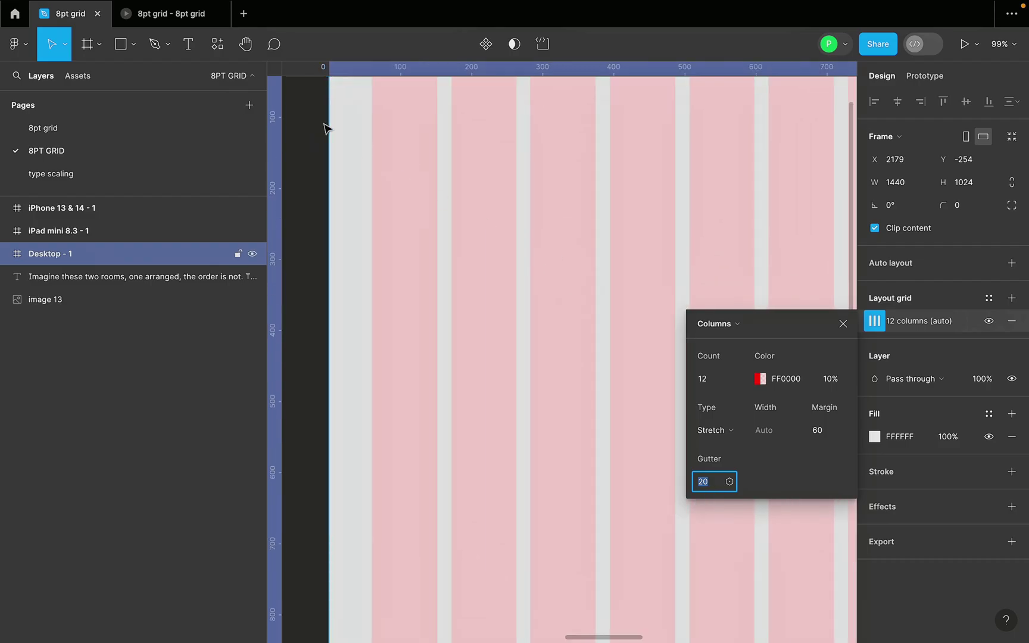
Draw a rectangle about 203 × 176 across the desktop frame's first two columns and duplicate it onto the next two columns.
left_click(134, 44)
left_click(113, 82)
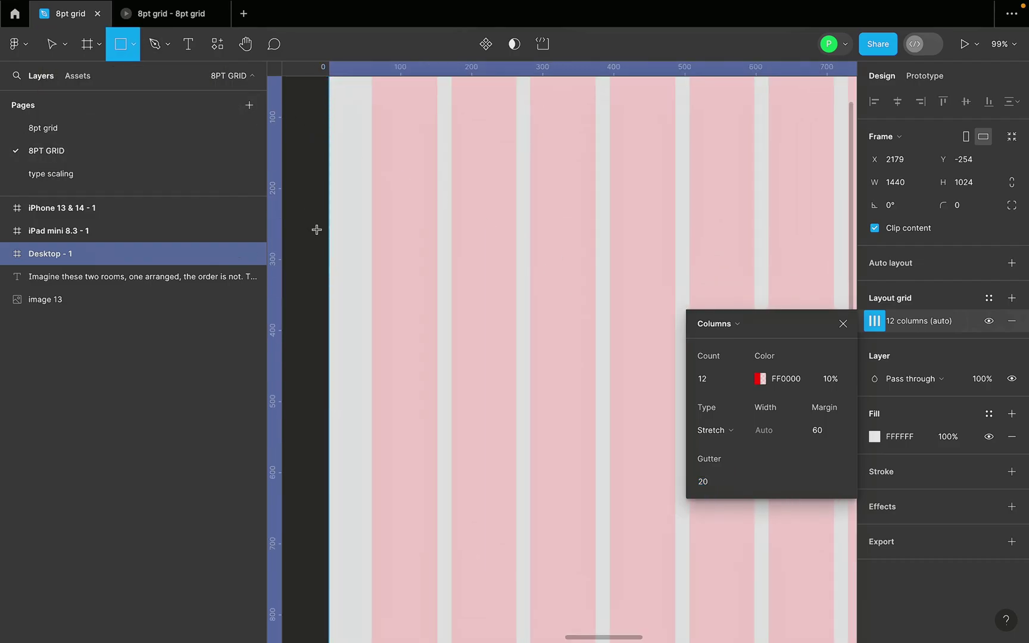
left_click_drag(372, 245, 517, 370)
scroll(535, 286, "up", 2, "ctrl")
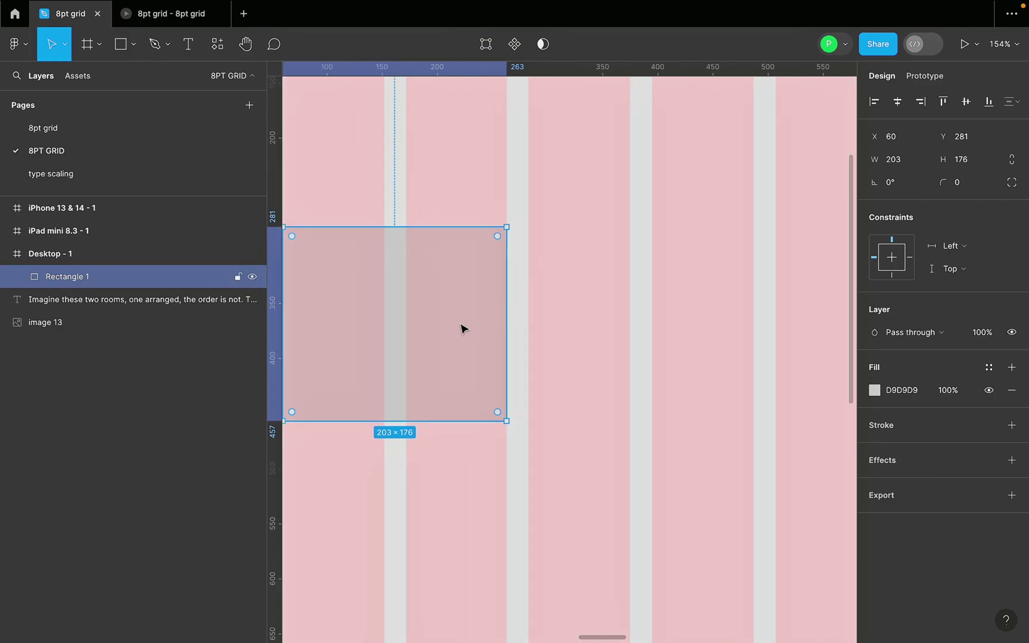
left_click_drag(421, 333, 583, 330, "alt")
scroll(507, 317, "up", 5, "ctrl")
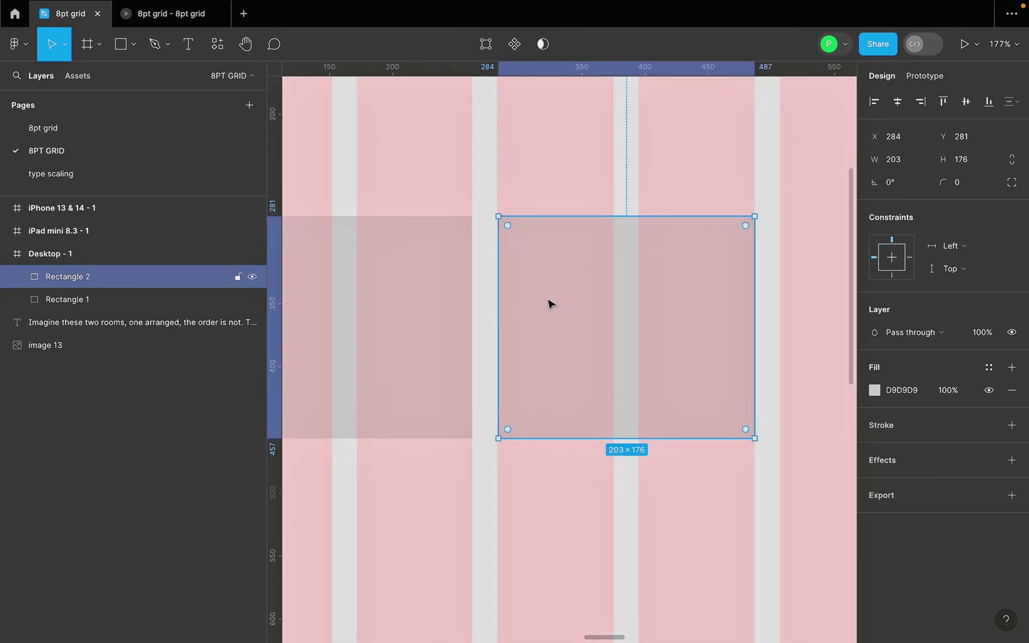
Examine how the two rectangles line up with the desktop frame's columns, gutters and margin.
scroll(551, 304, "down", 6, "ctrl")
scroll(497, 421, "down", 8)
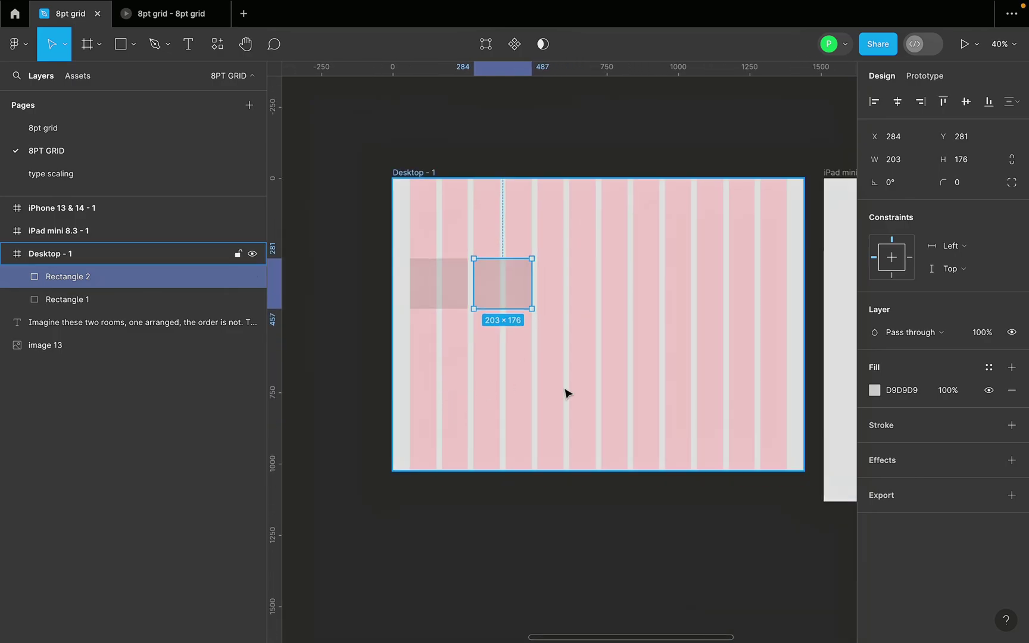
scroll(619, 393, "right", 3)
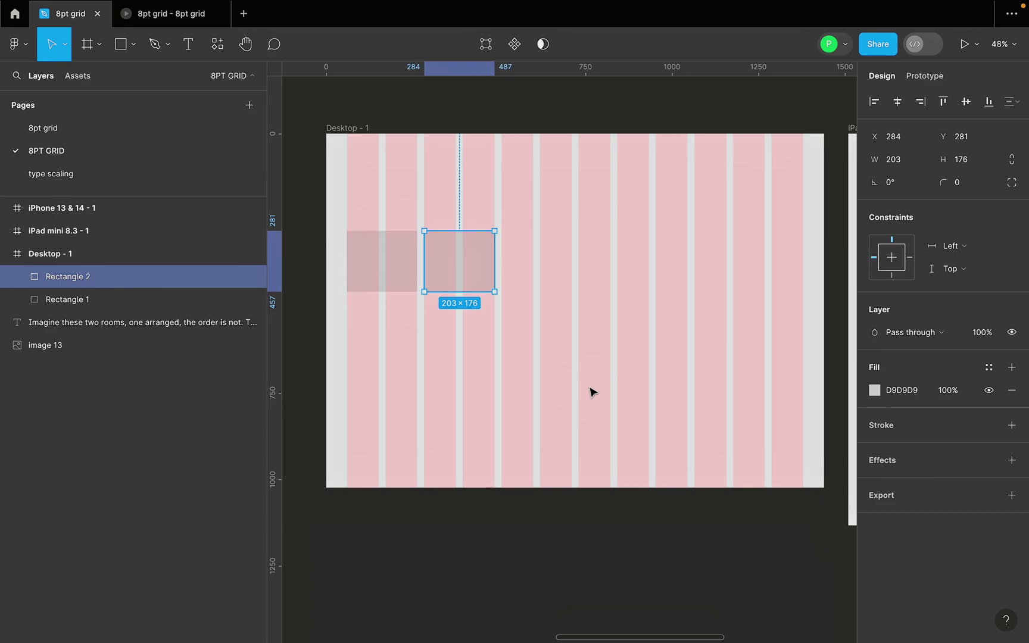
scroll(409, 250, "up", 3)
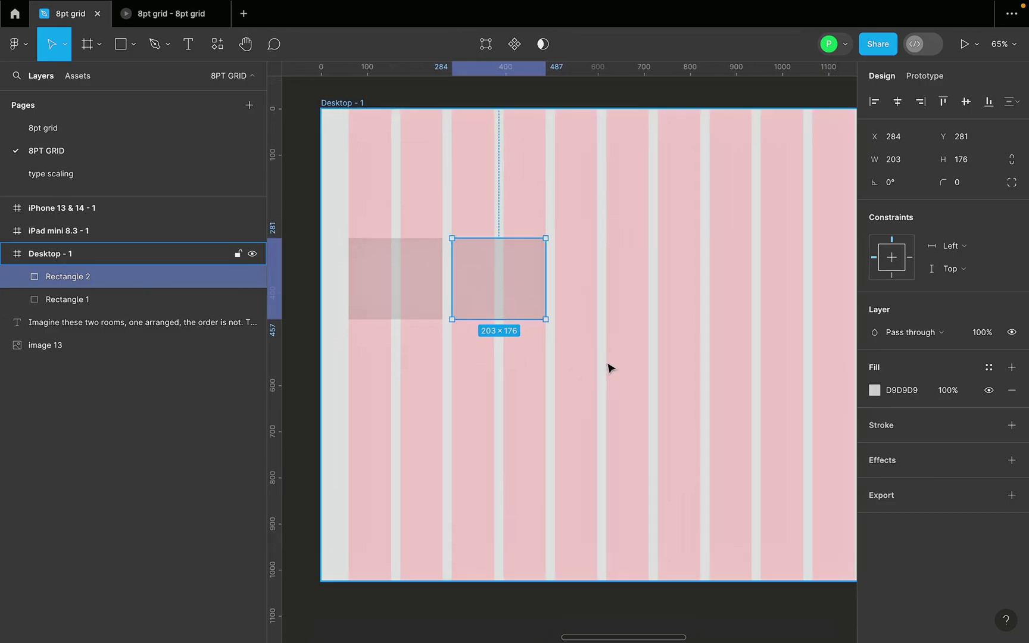
scroll(364, 227, "up", 2)
scroll(366, 233, "up", 3)
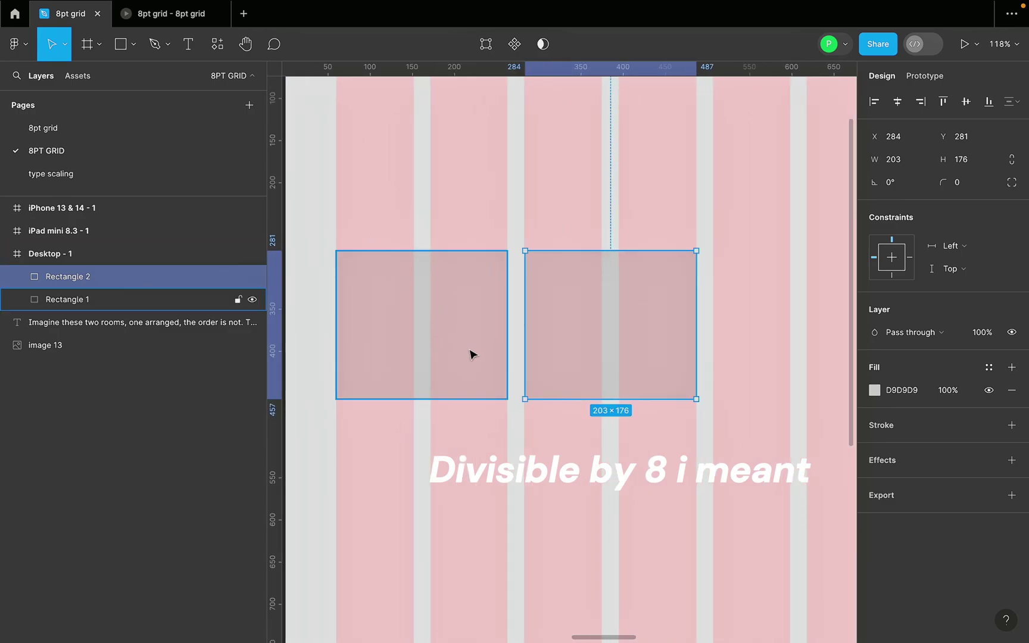
scroll(372, 298, "up", 1)
scroll(491, 349, "up", 1)
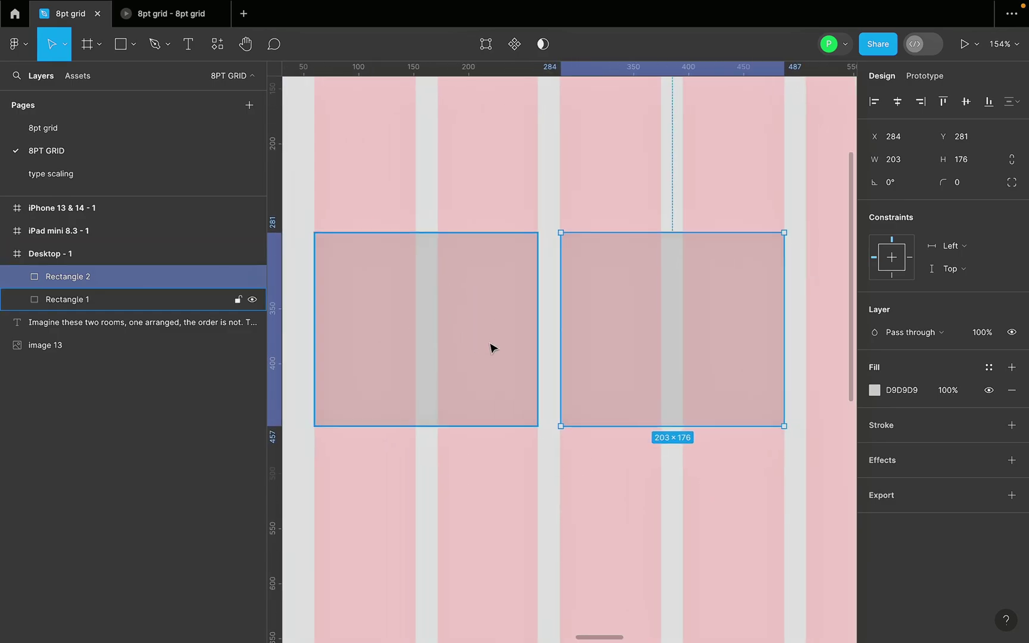
scroll(362, 219, "down", 4)
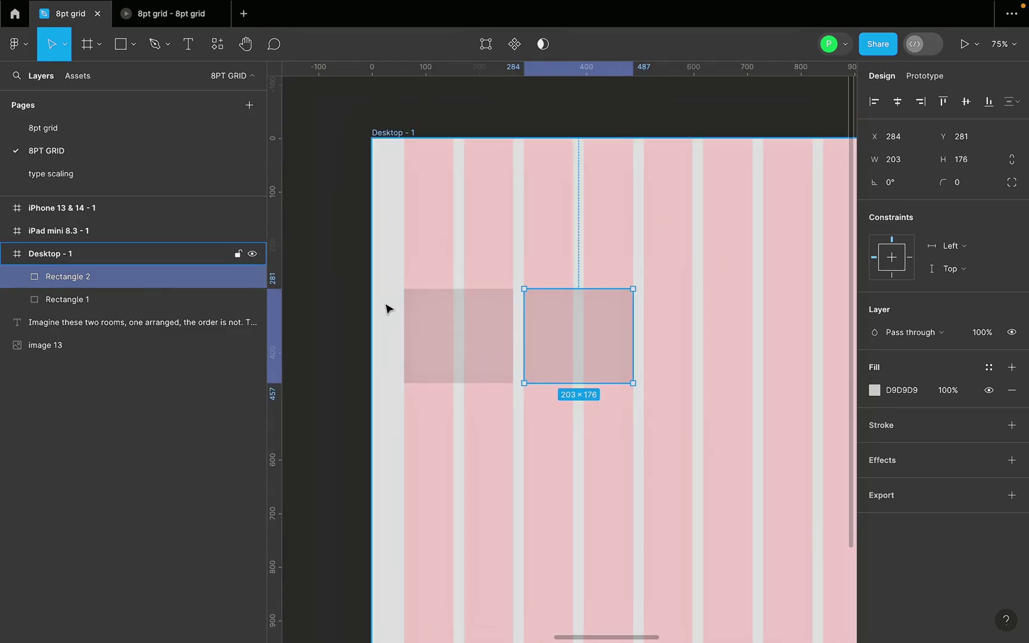
scroll(387, 310, "up", 3)
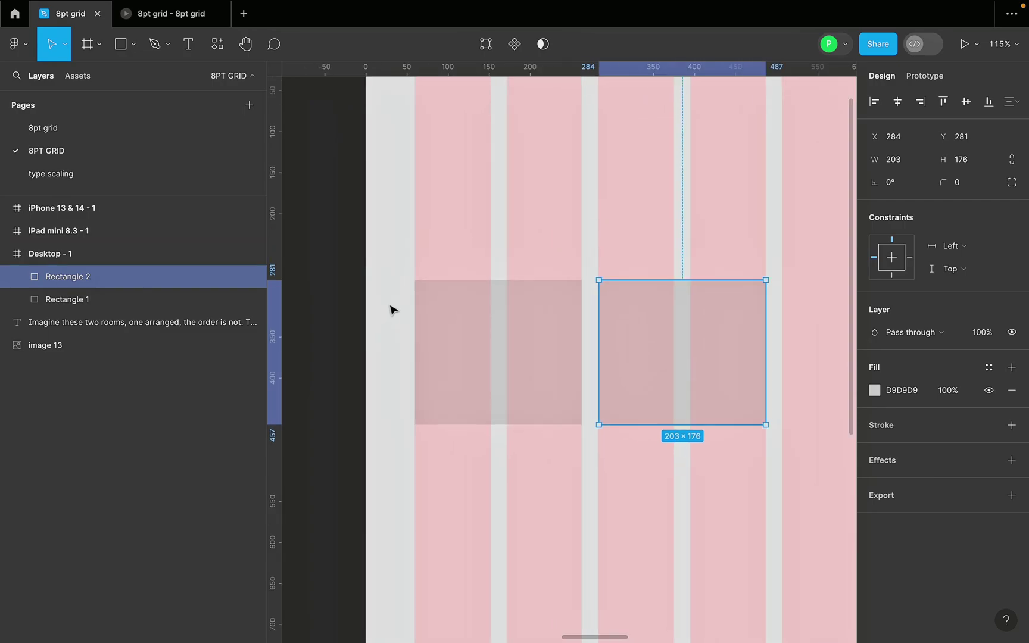
scroll(380, 342, "down", 3)
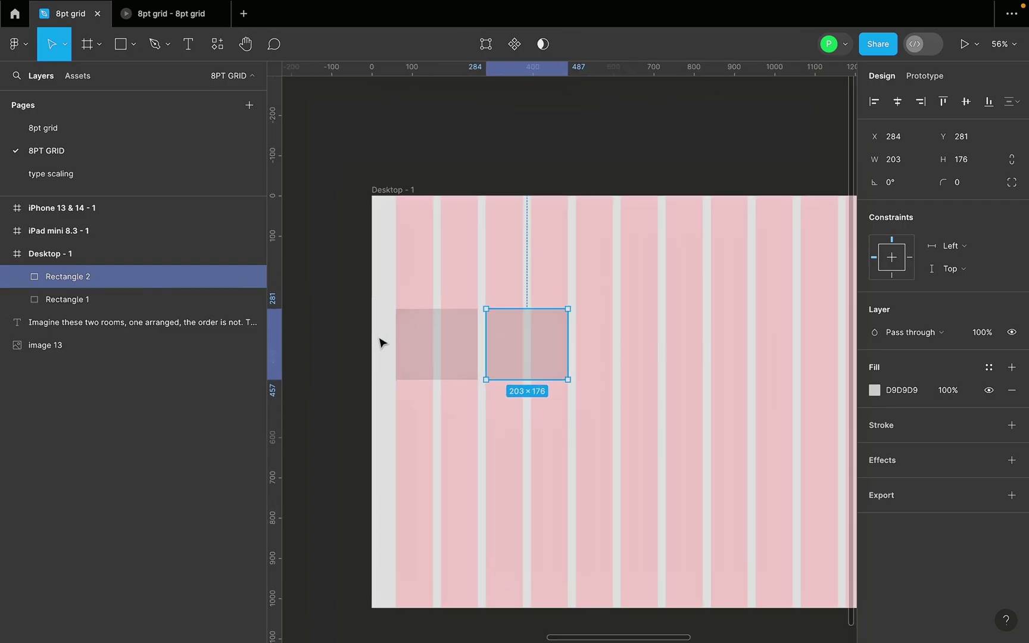
scroll(447, 262, "up", 5)
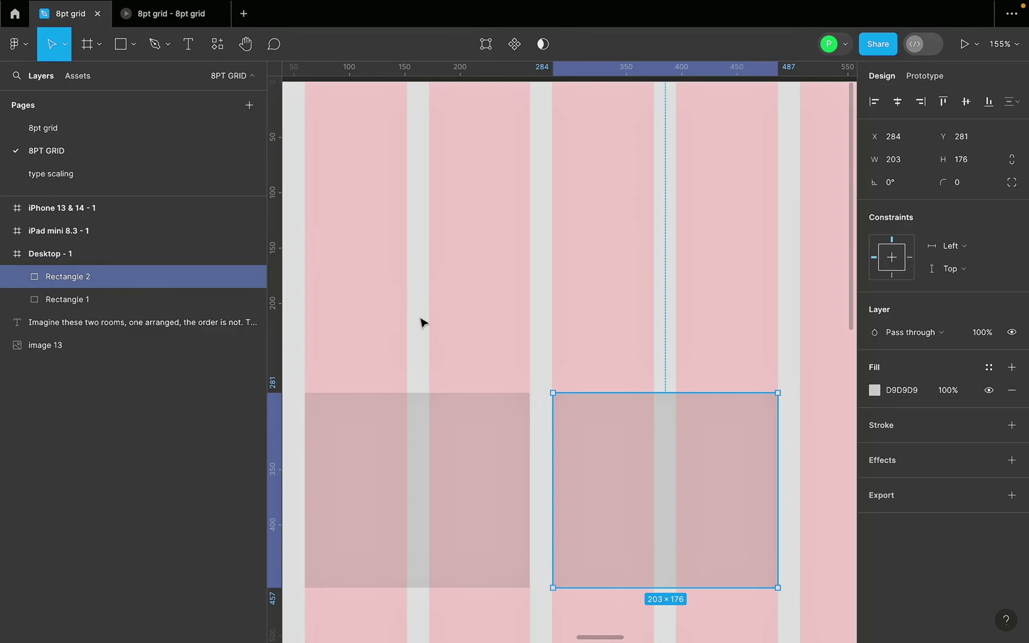
scroll(434, 332, "down", 5)
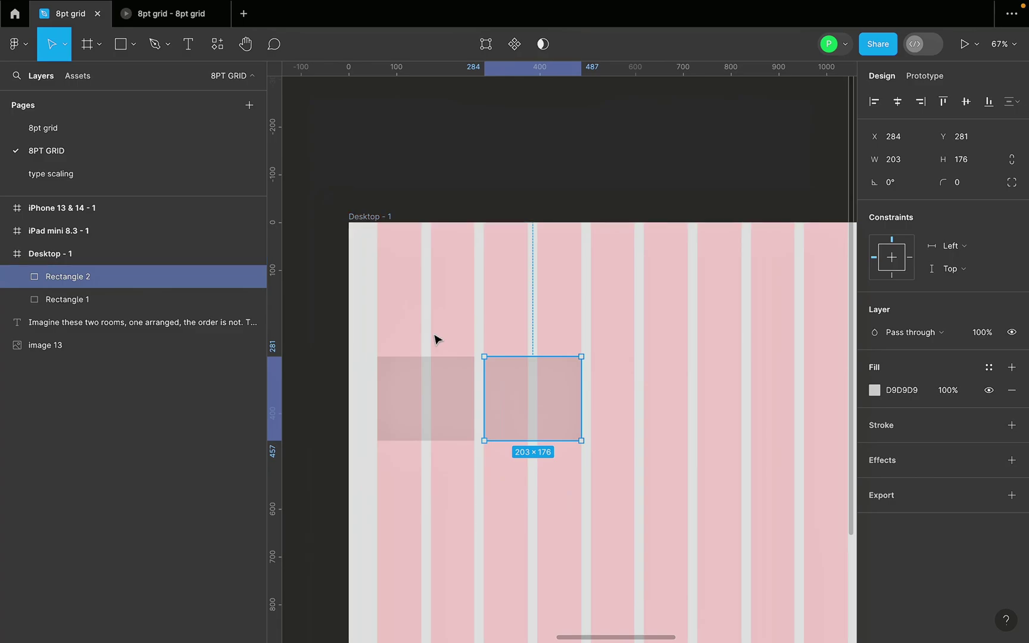
Set the gutter of the desktop frame's 12-column grid to 32.
left_click(370, 216)
scroll(379, 239, "down", 1)
left_click(873, 344)
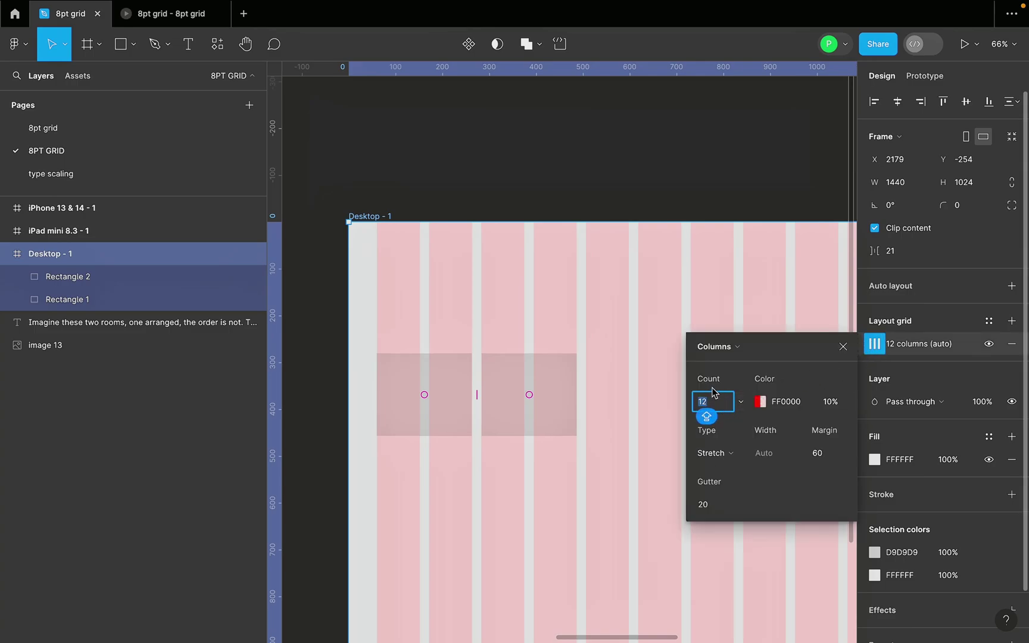
left_click(711, 505)
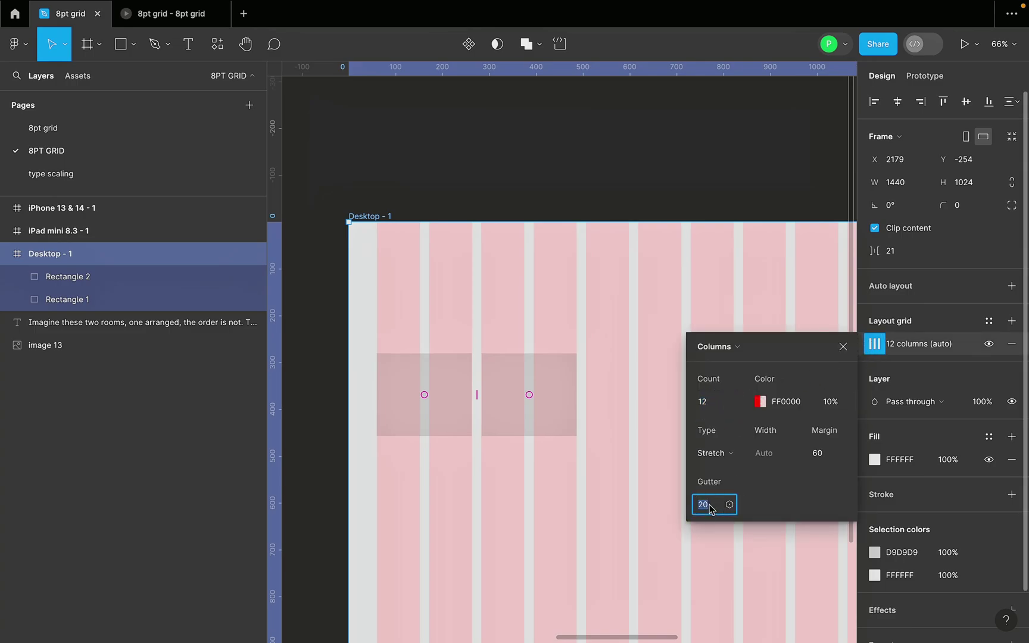
type("32")
Set the margin of the desktop frame's column grid to 160.
left_click(825, 455)
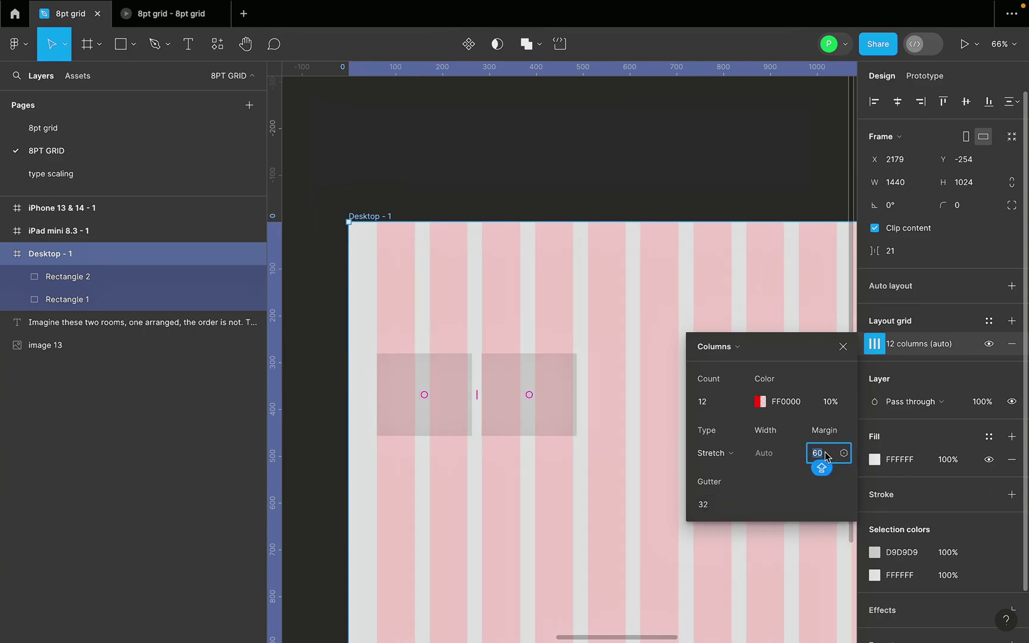
type("16")
scroll(482, 301, "down", 2)
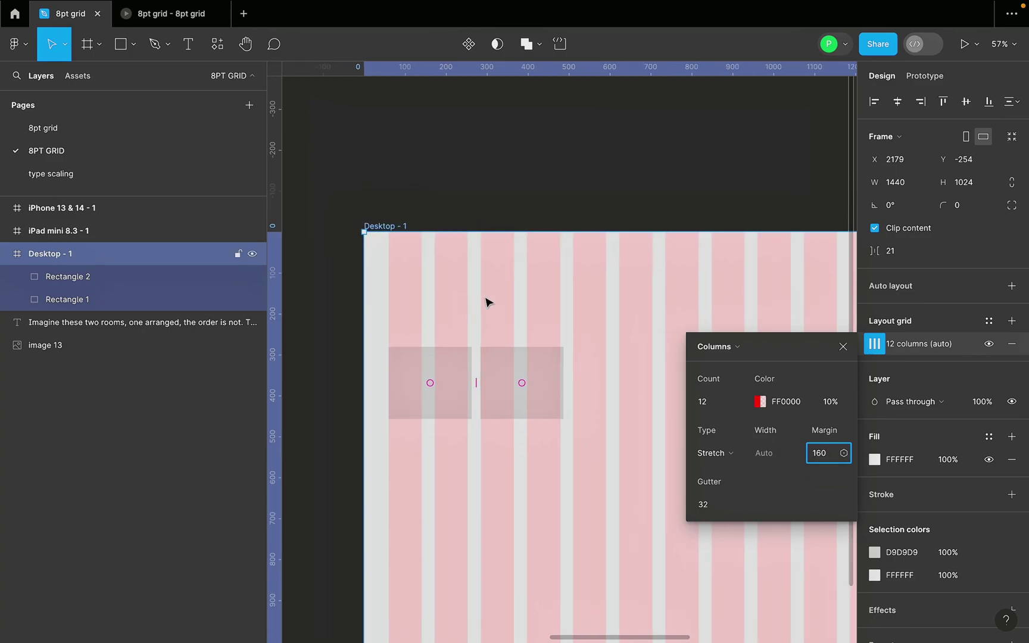
scroll(557, 342, "down", 5)
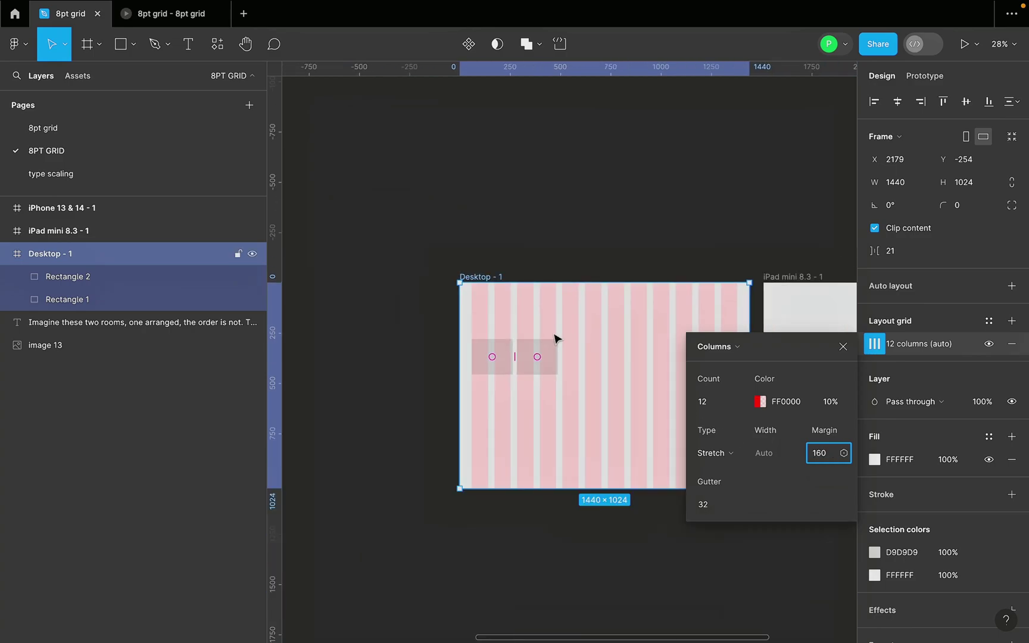
scroll(705, 294, "up", 3)
key("Caps_Lock")
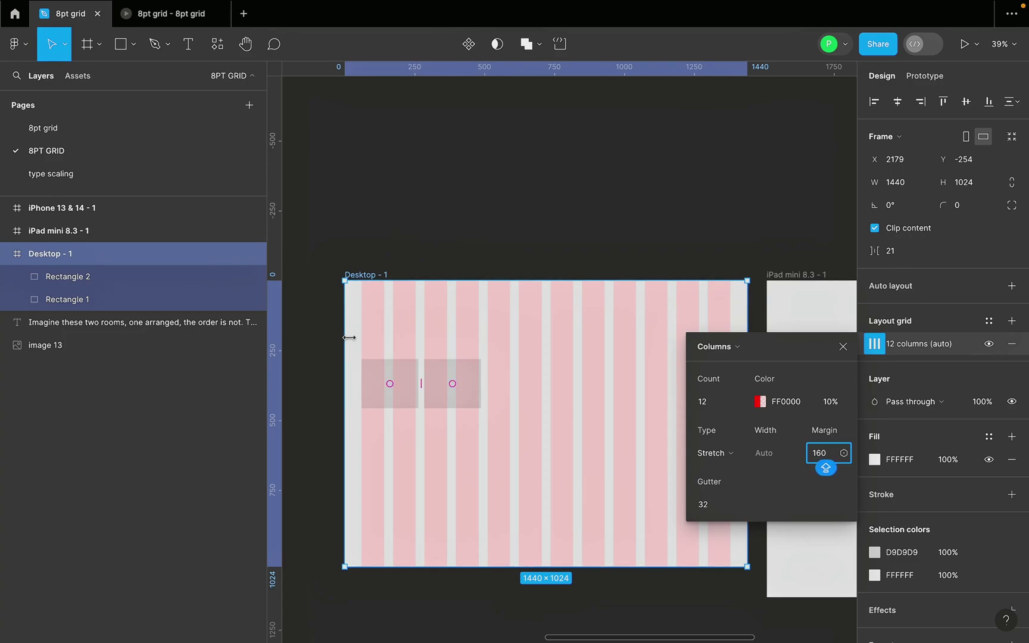
key("Return")
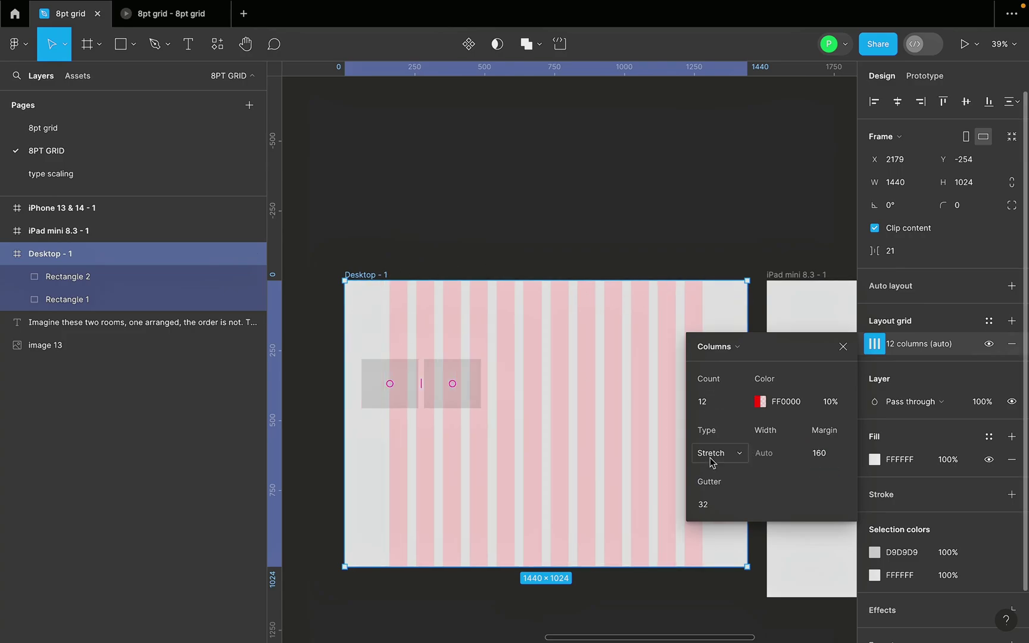
Move the second rectangle up to the desktop grid's first column, at about X 162, Y 105.
left_click(582, 250)
scroll(441, 420, "up", 3)
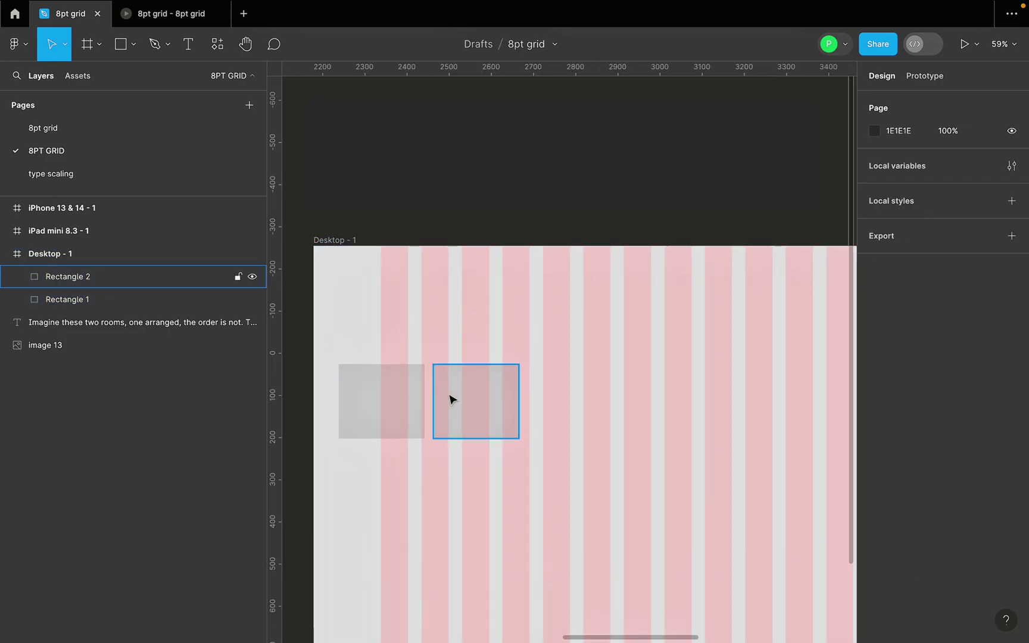
left_click(498, 426)
left_click_drag(498, 427, 437, 347)
scroll(448, 370, "down", 5)
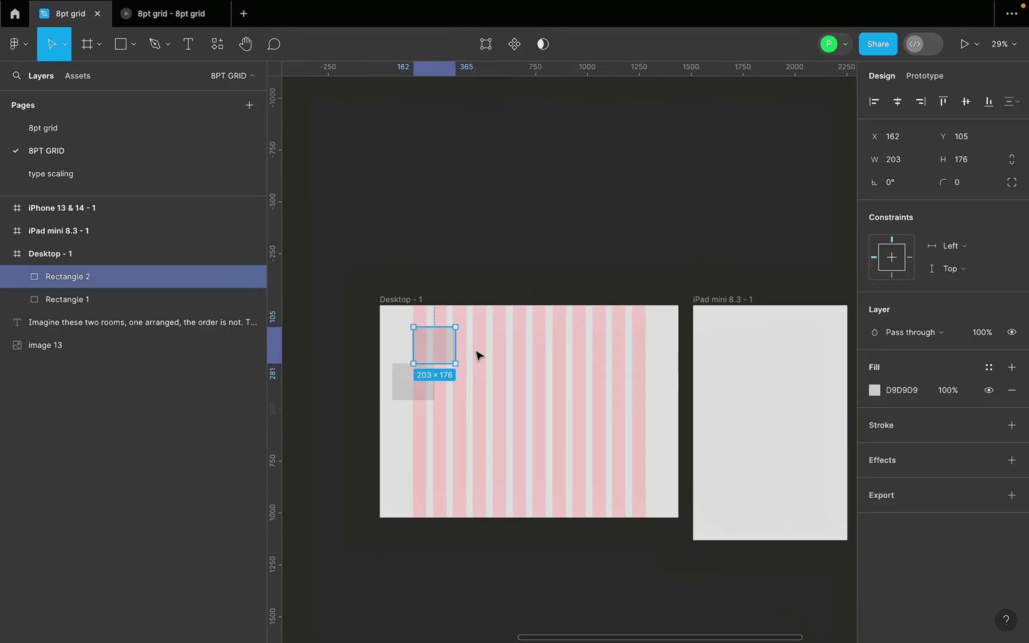
Stretch the moved rectangle across all twelve columns, from X 160 to a width of 1120.
scroll(419, 321, "up", 3)
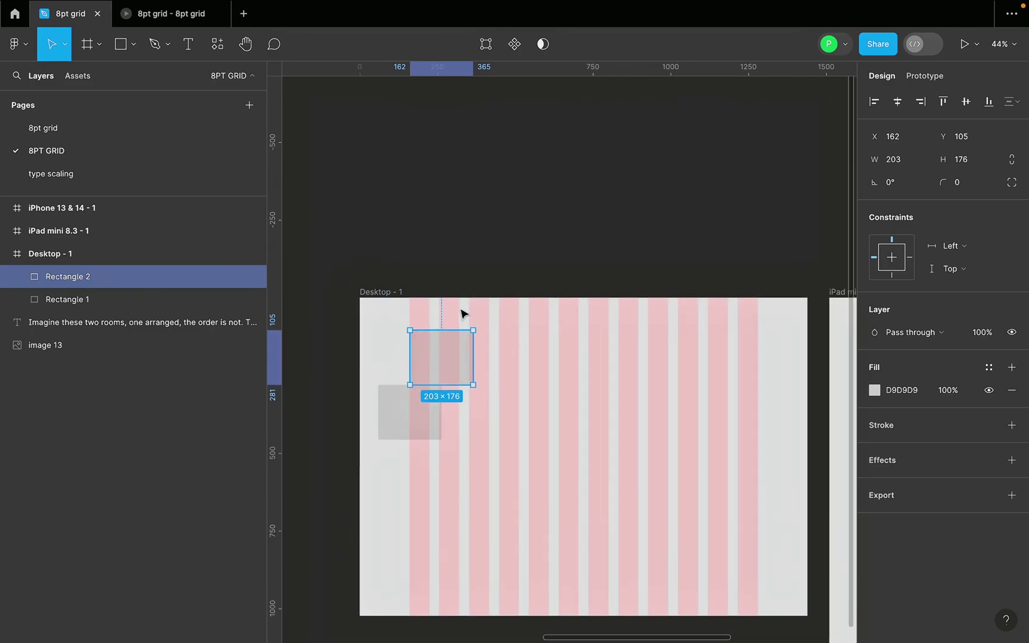
left_click_drag(475, 356, 757, 360)
scroll(497, 358, "up", 5)
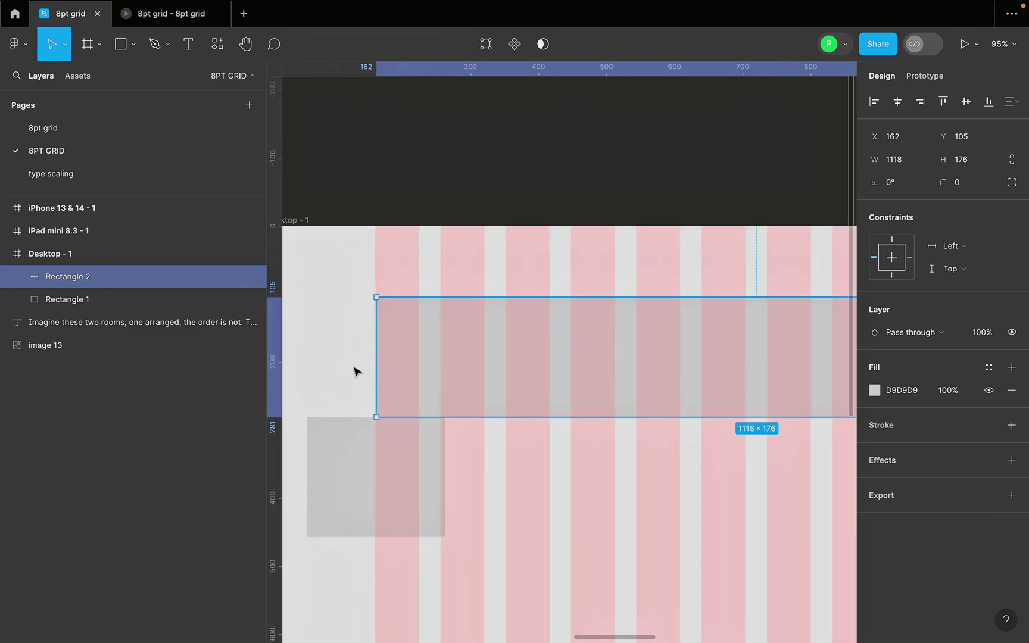
left_click_drag(376, 352, 376, 350)
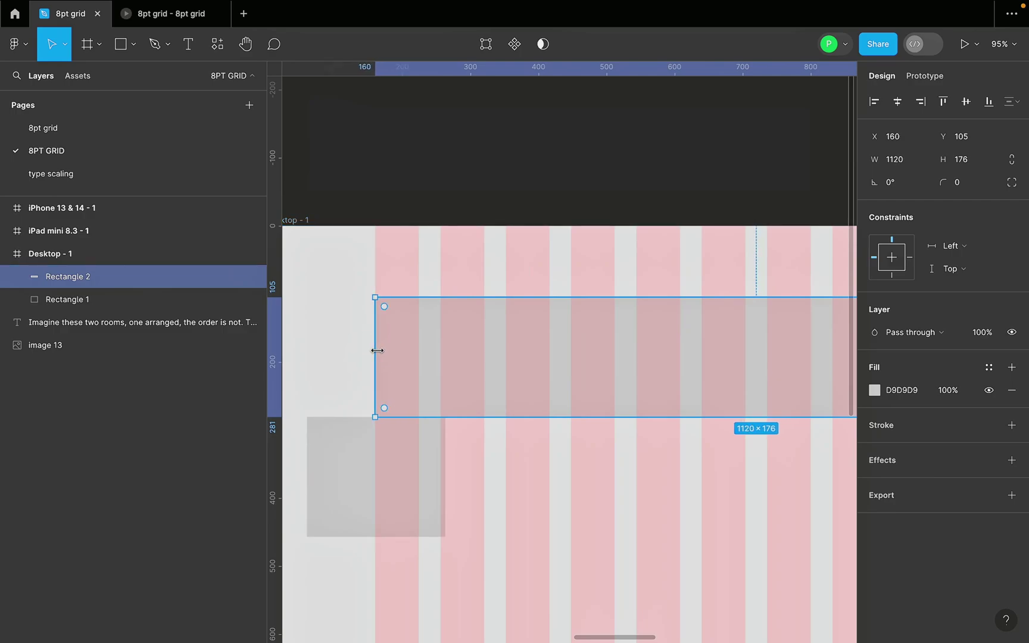
Move the small rectangle down to the lower part of the desktop frame, at about X 213, Y 599.
scroll(376, 350, "down", 5)
left_click(379, 412)
left_click_drag(379, 412, 423, 503)
scroll(424, 504, "down", 3)
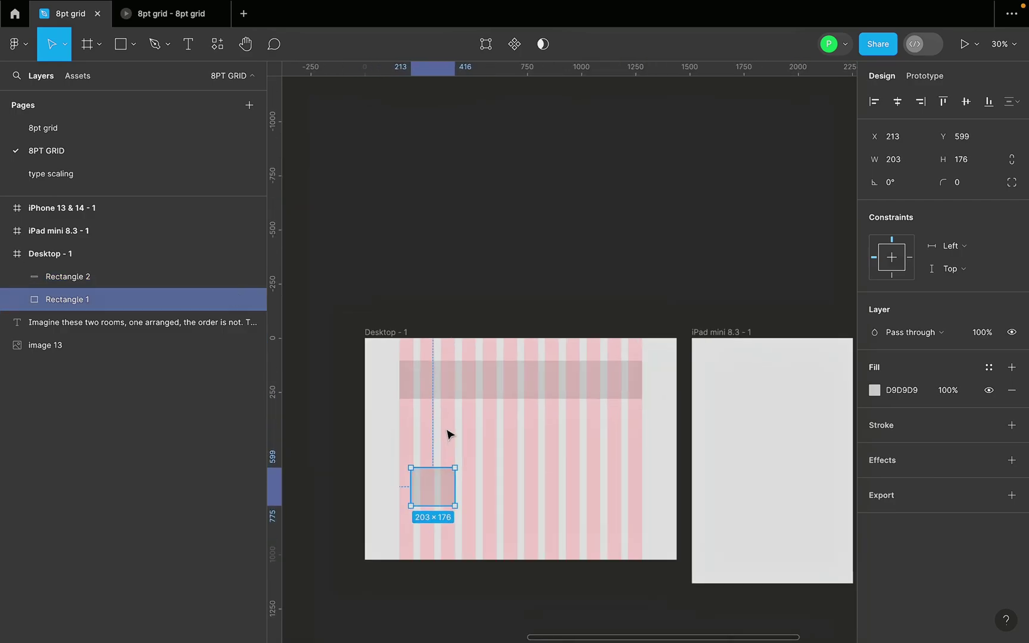
scroll(535, 401, "down", 1)
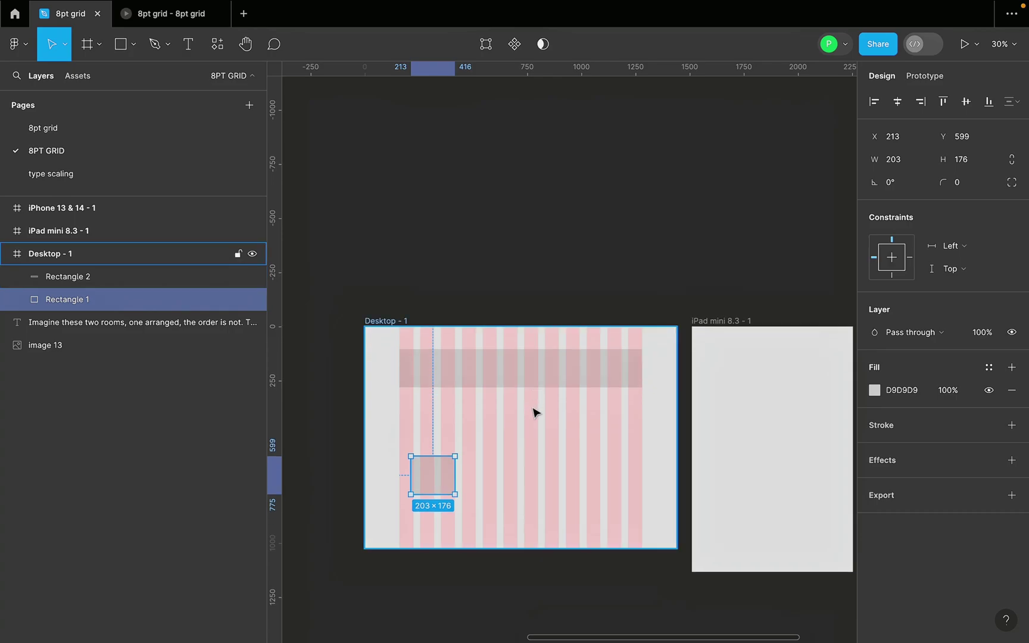
scroll(535, 411, "up", 1)
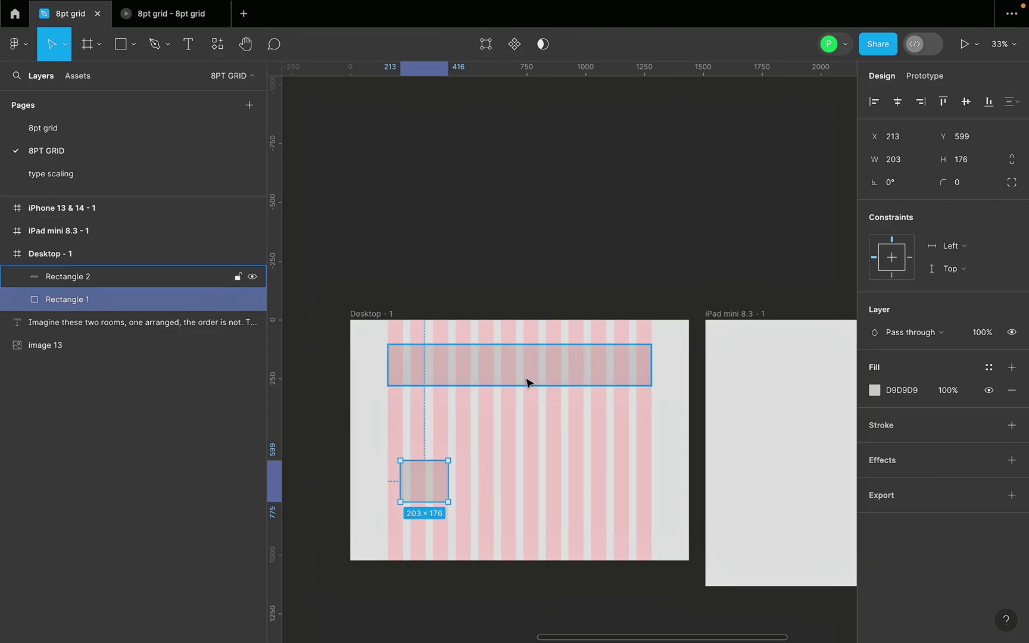
Shorten the wide rectangle to six columns and place a 544 × 650 copy reaching the desktop frame's right edge.
left_click(619, 369)
left_click_drag(650, 362, 654, 492)
mouse_move(632, 402)
left_mouse_down()
mouse_move(650, 394)
mouse_move(620, 401)
left_mouse_up()
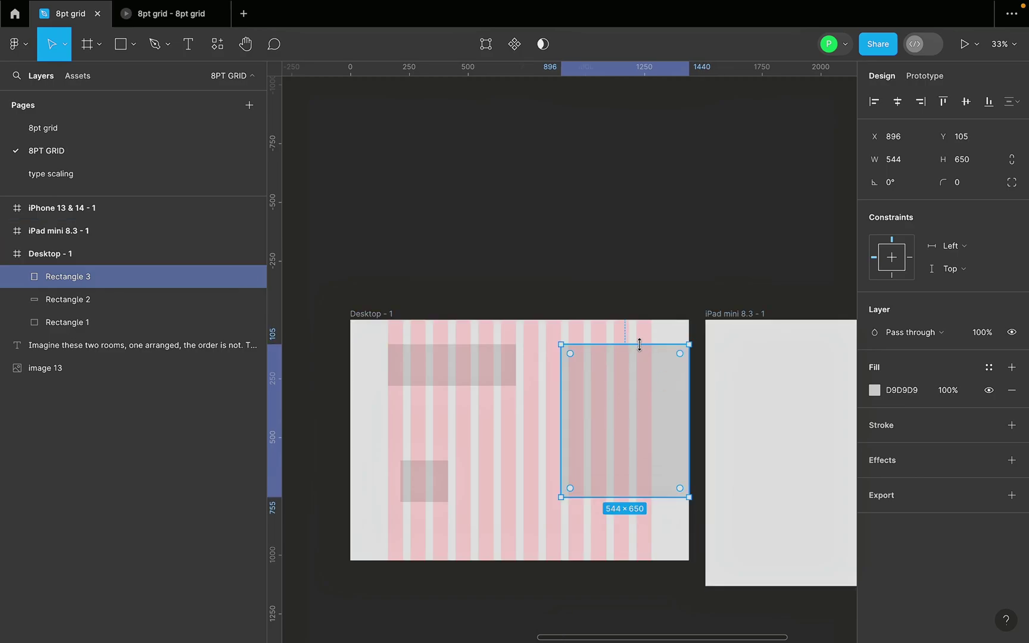
scroll(411, 435, "up", 2)
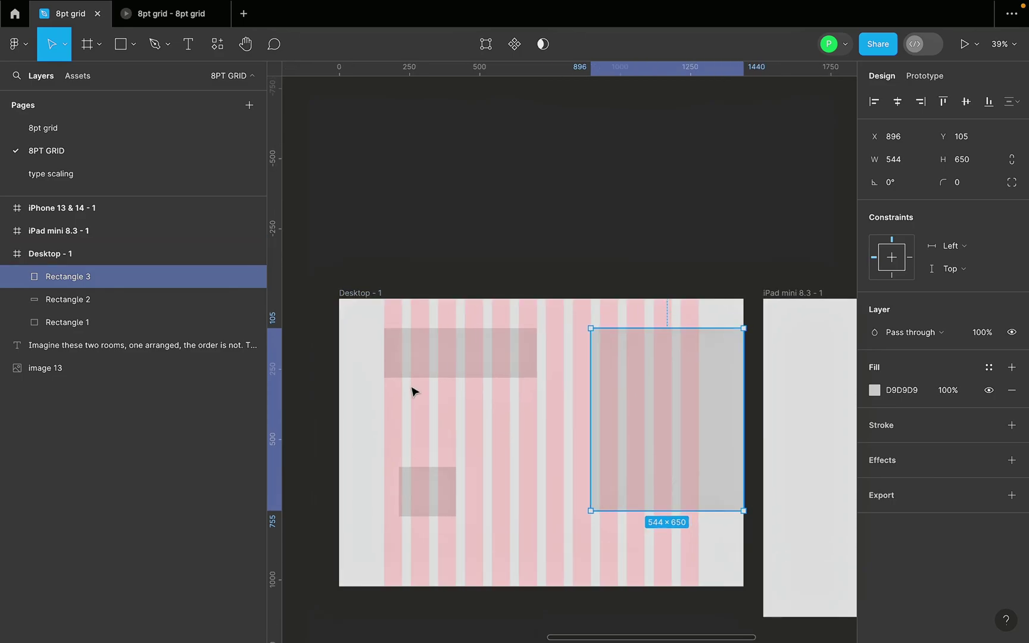
scroll(685, 423, "up", 5)
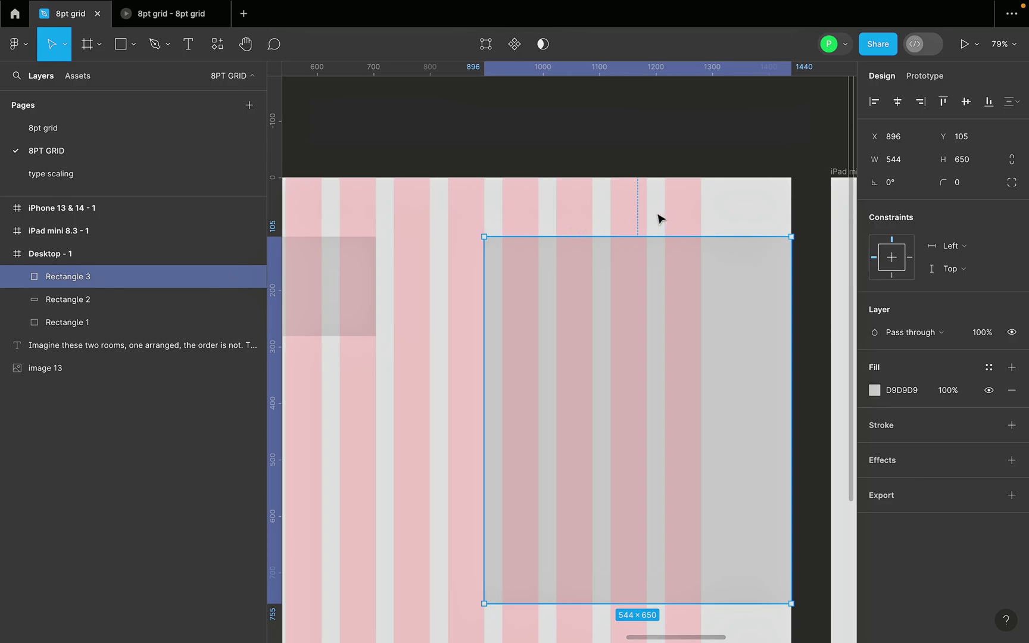
scroll(582, 357, "down", 3)
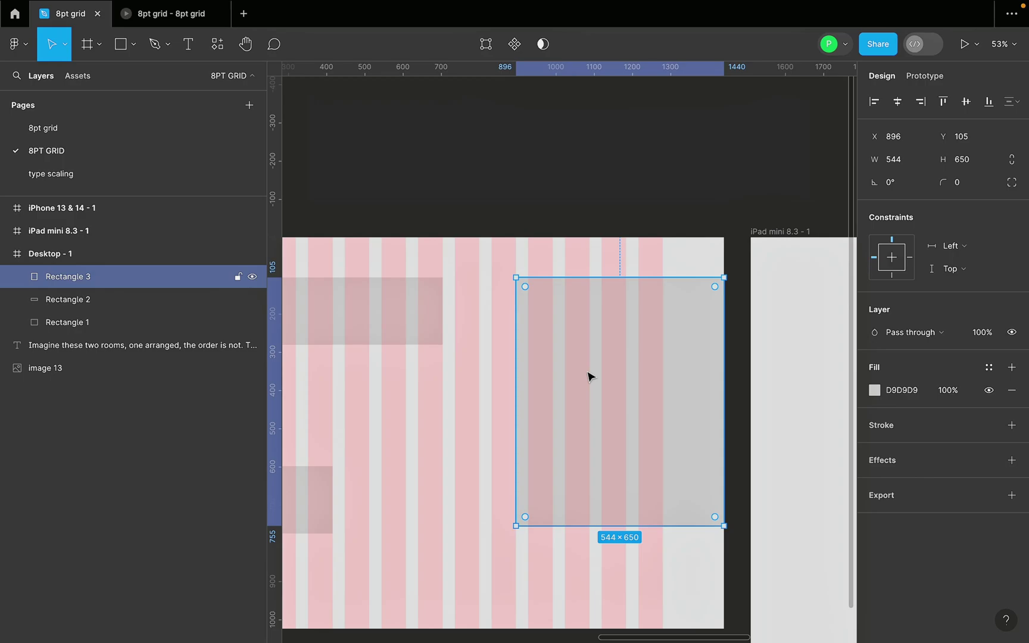
Stretch the upper rectangle back to 1120 wide and place the tall rectangle beneath it at X 736, Y 324.
scroll(587, 372, "down", 5)
left_click_drag(597, 356, 560, 388)
scroll(513, 352, "up", 4)
left_click(535, 318)
left_click_drag(537, 316, 715, 333)
scroll(421, 305, "up", 2)
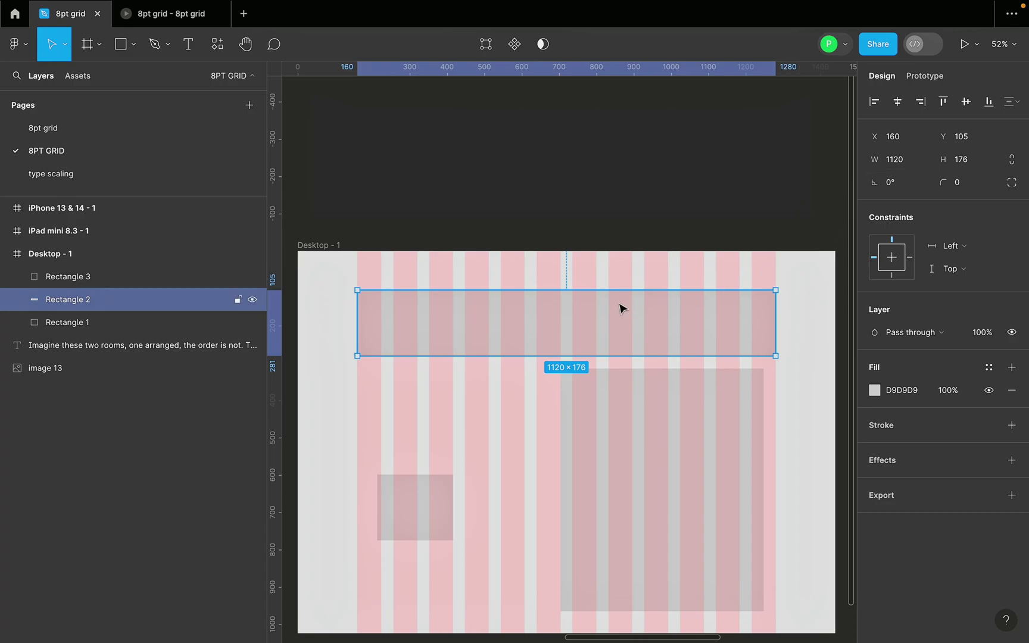
scroll(619, 308, "down", 2)
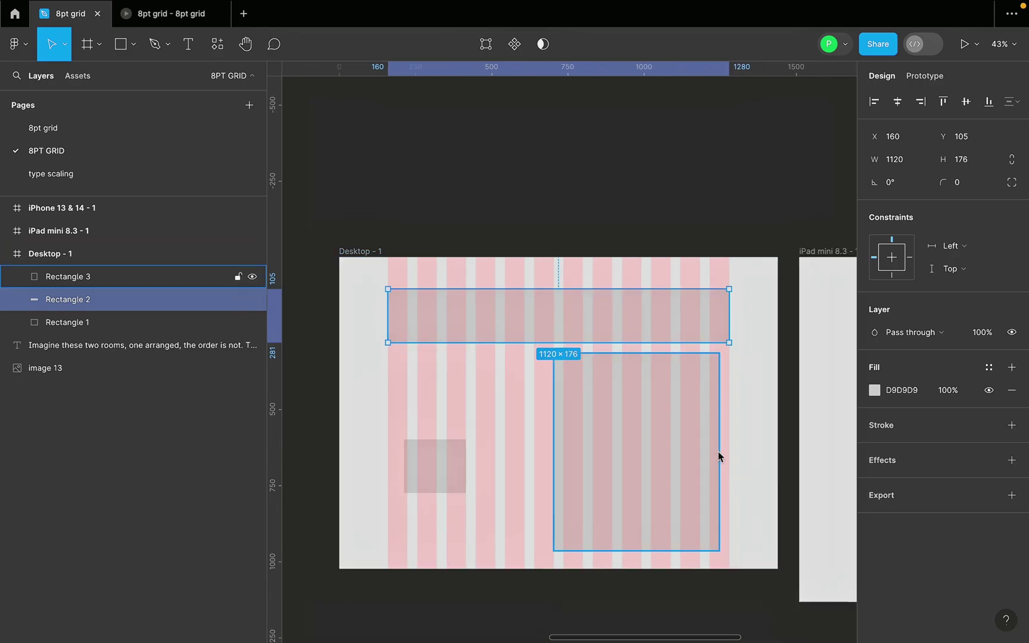
left_click_drag(661, 408, 668, 409)
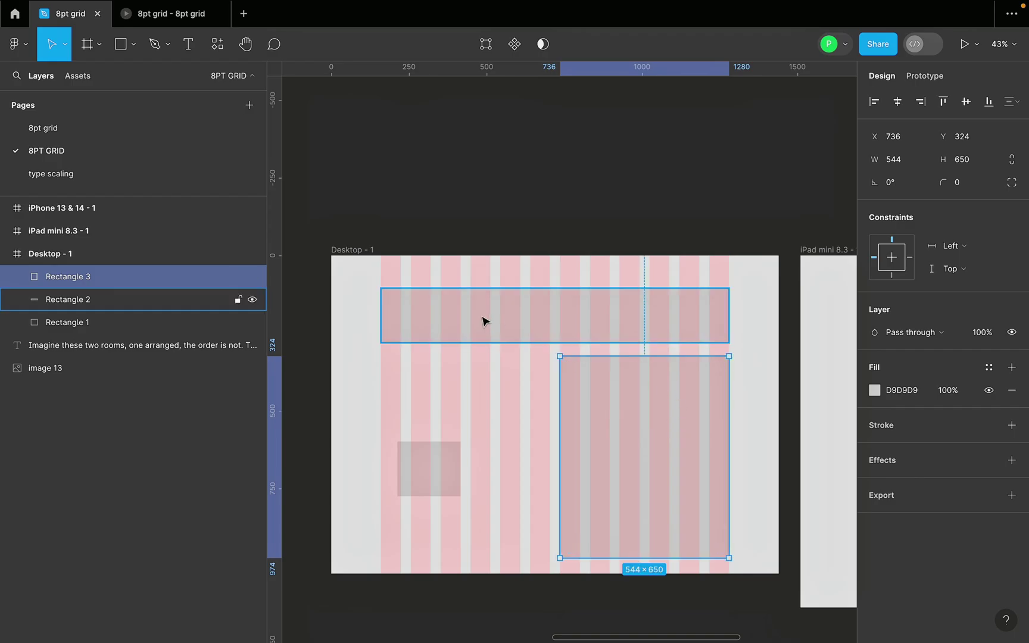
Add a second layout grid to the desktop frame and change its type to rows.
left_click(381, 255)
scroll(444, 283, "up", 2)
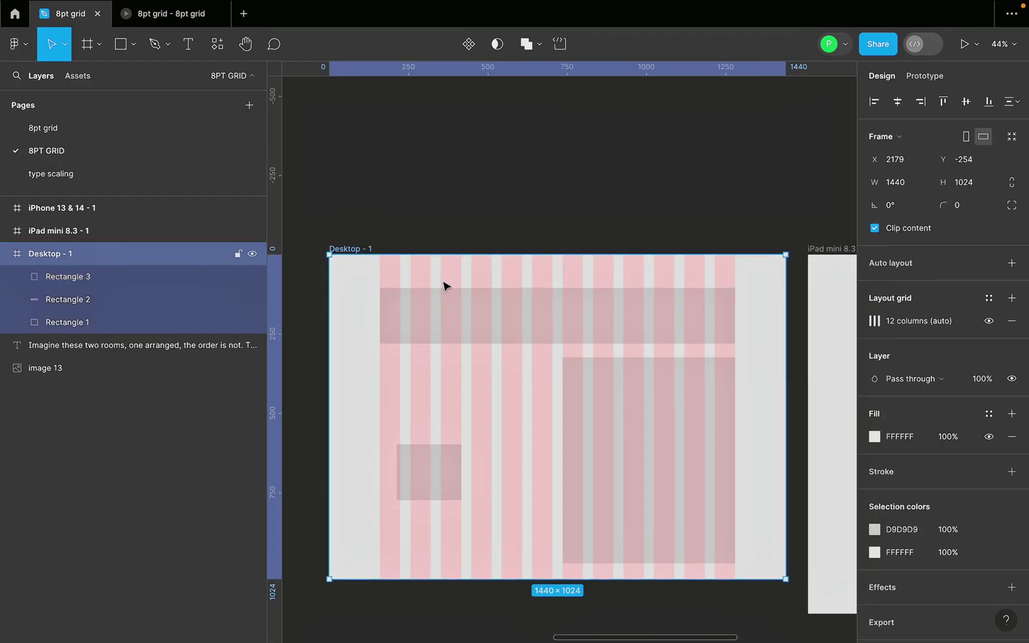
left_click(1011, 299)
left_click(873, 322)
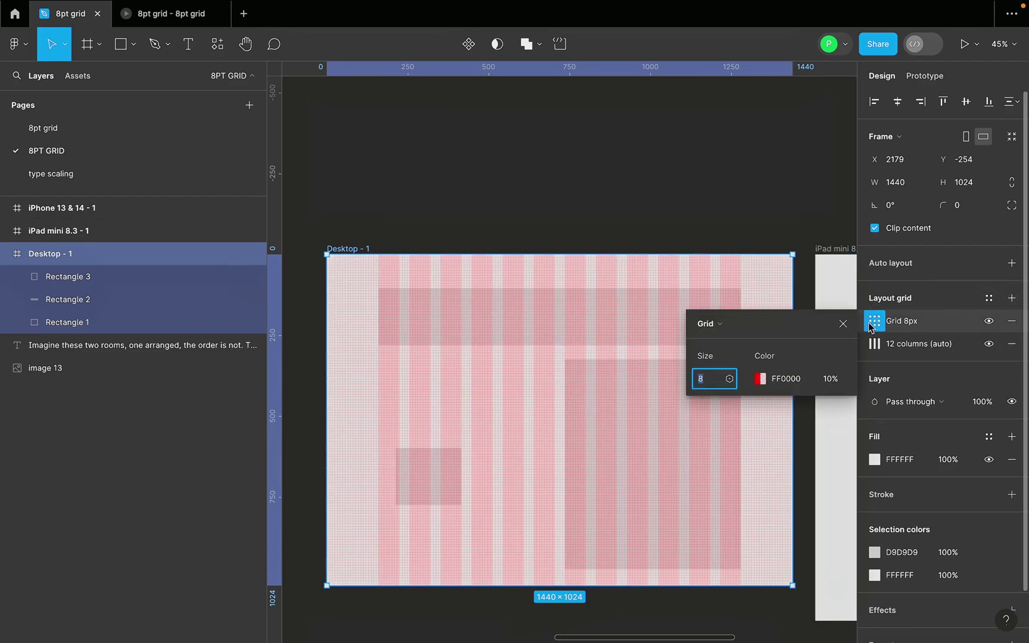
left_click(749, 326)
left_click(747, 356)
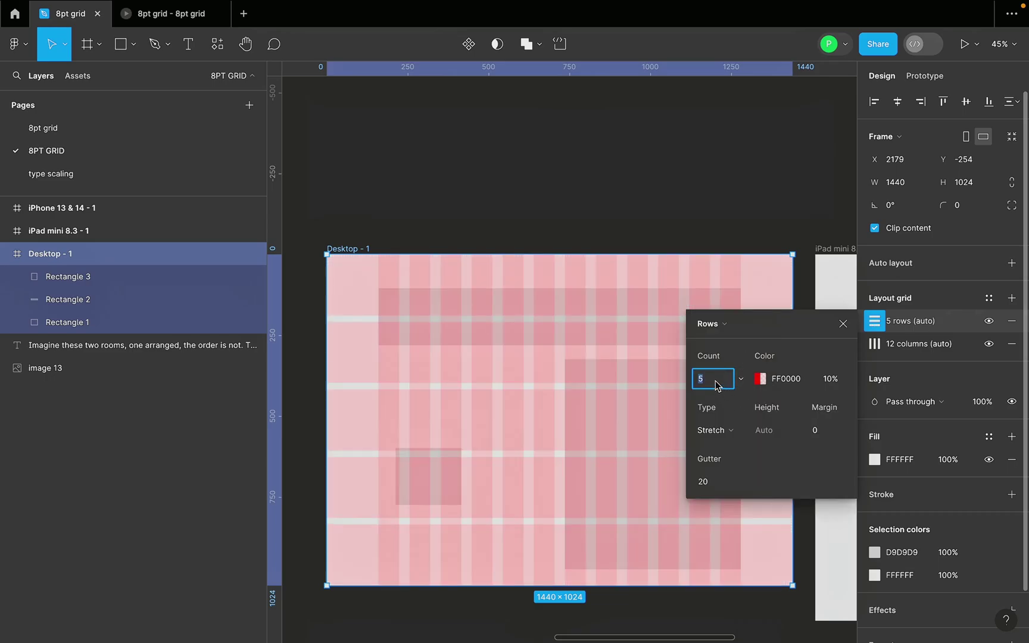
Anchor the row grid to the top of the frame and set its count to 1000.
left_click(728, 430)
left_click(728, 381)
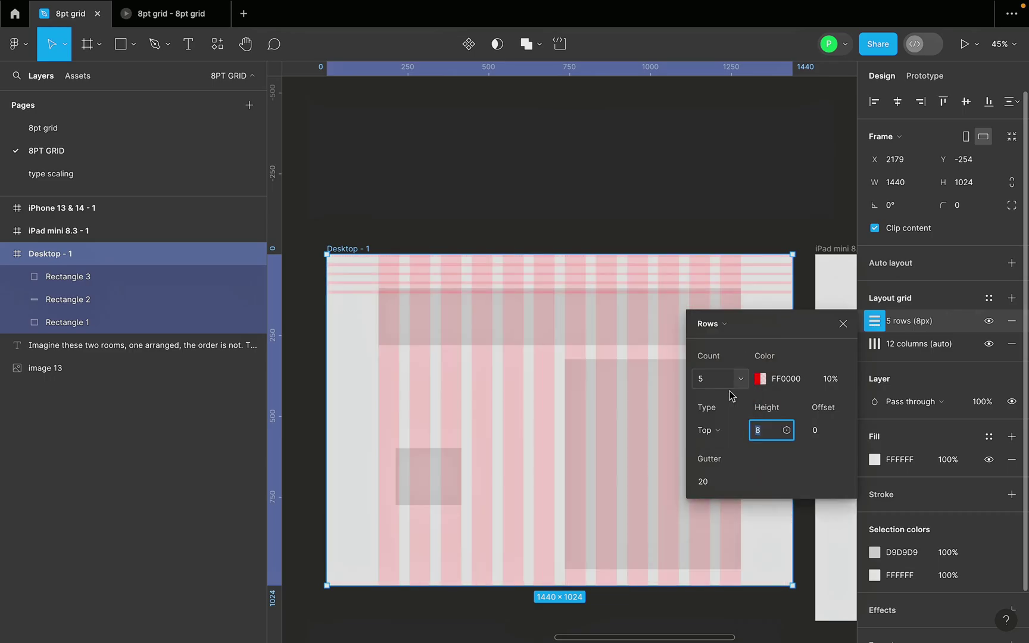
left_click(723, 384)
type("1000")
key("Return")
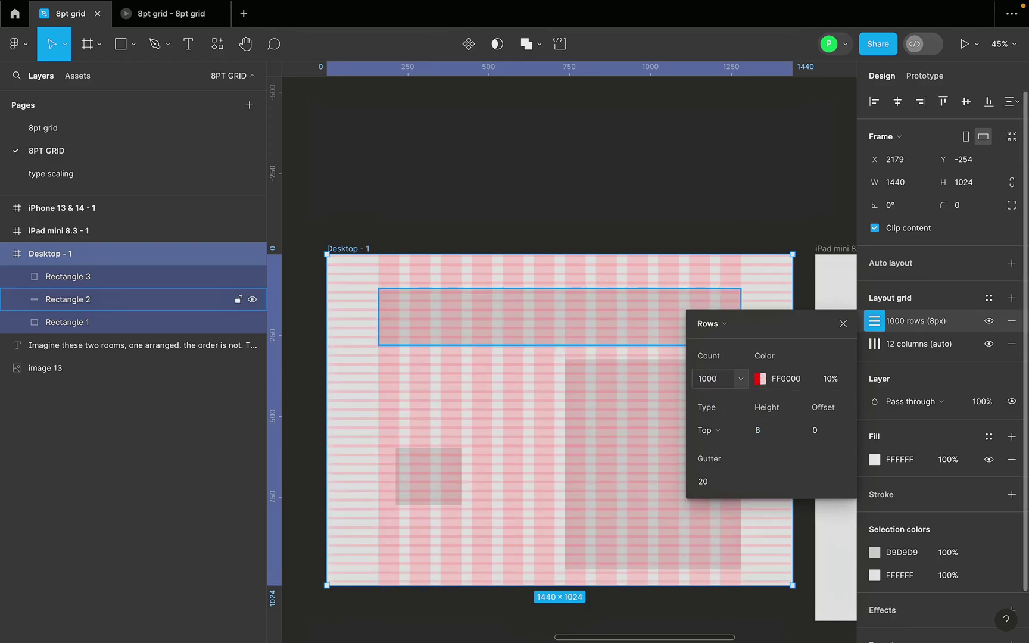
Extend the desktop frame to about 3351 high to test the row coverage, and undo the resize.
scroll(498, 363, "down", 5)
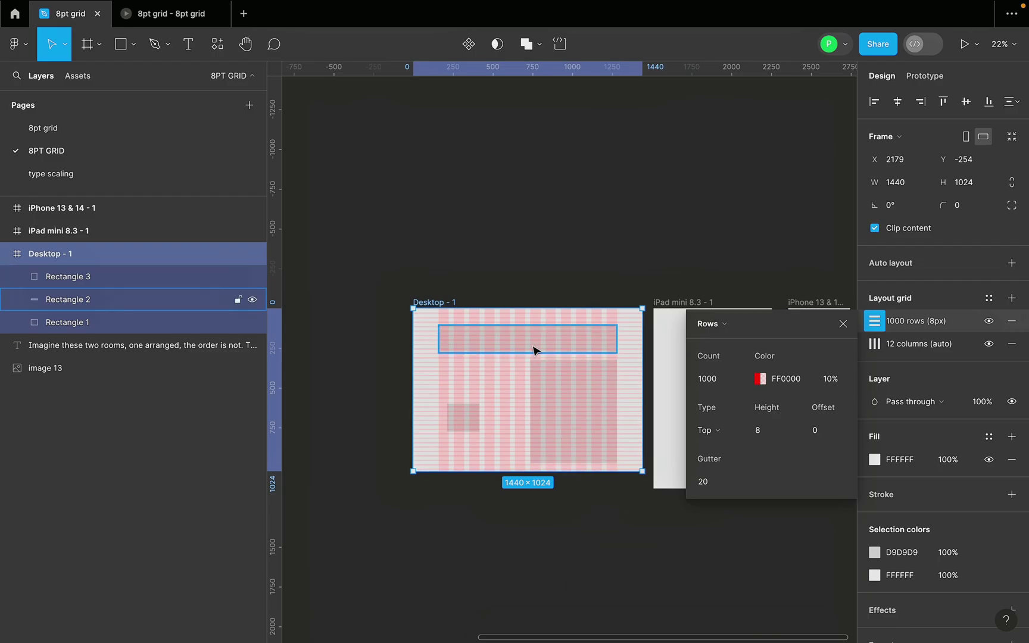
scroll(535, 349, "up", 5)
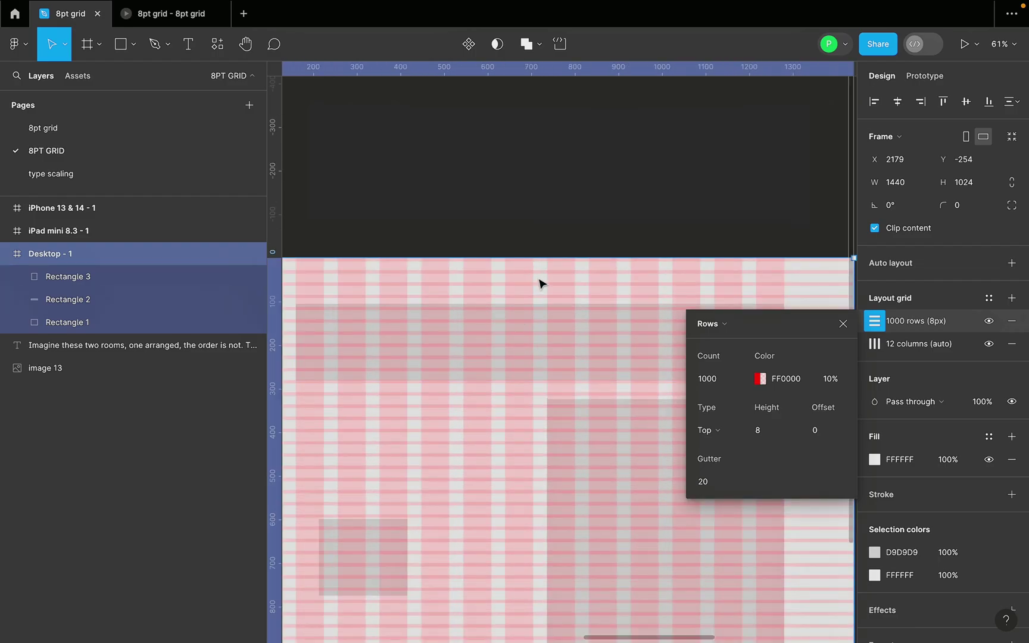
scroll(523, 305, "down", 6)
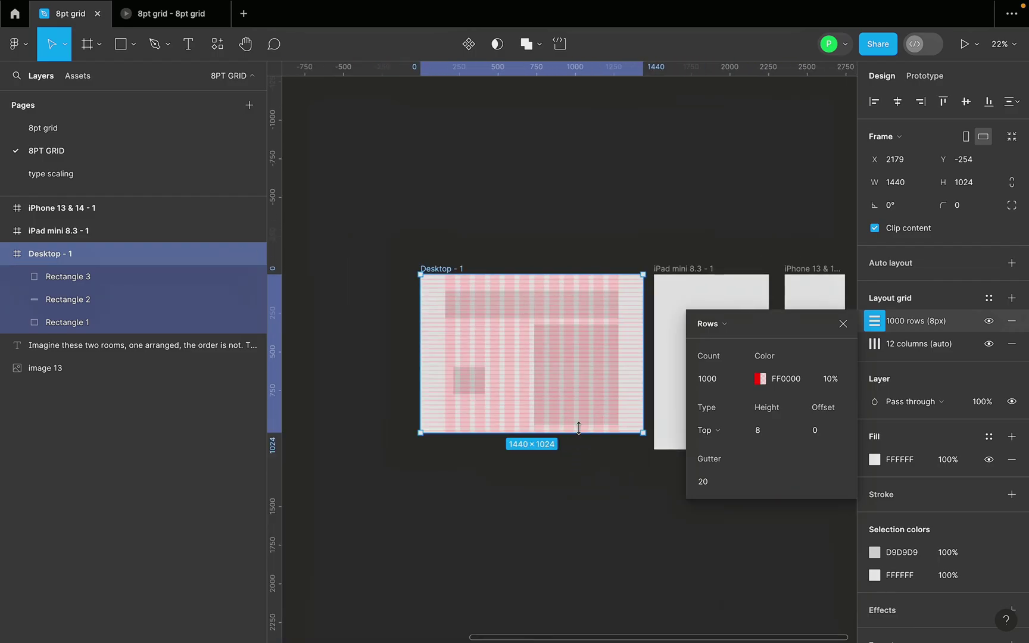
left_click_drag(574, 432, 622, 630)
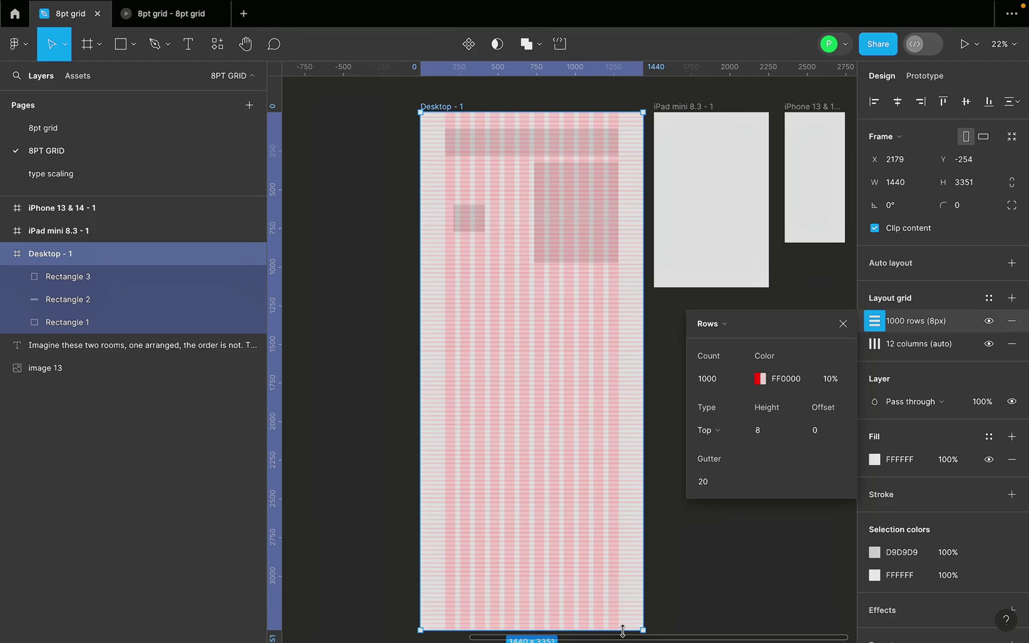
key("ctrl+z")
Examine how the 8 px rows and the row gutter line up with the rectangles on the desktop frame.
scroll(650, 234, "up", 5, "ctrl")
scroll(524, 218, "up", 3)
scroll(574, 282, "down", 2, "ctrl")
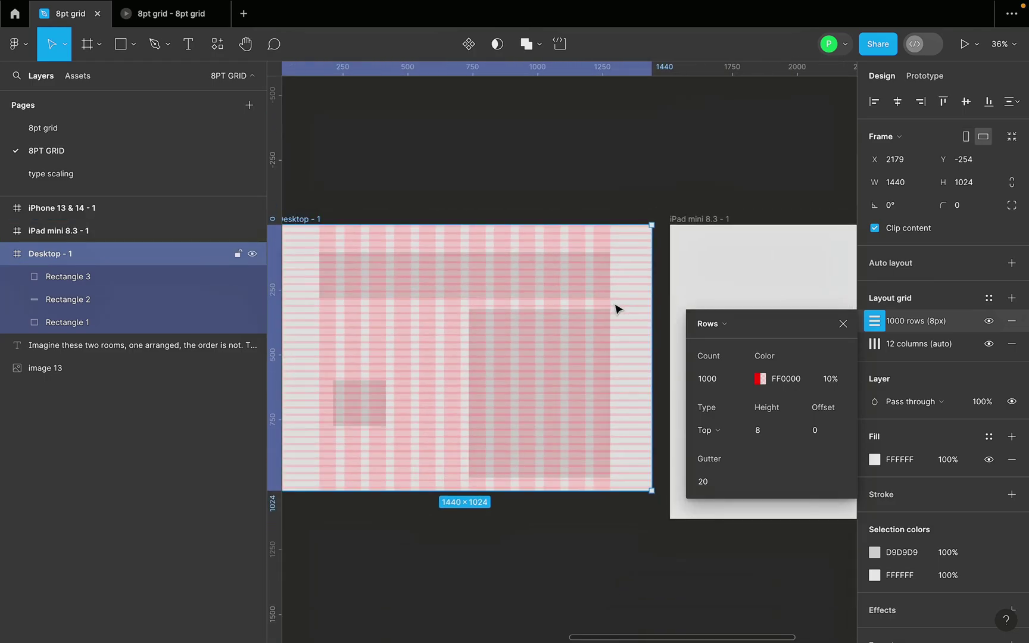
scroll(625, 318, "down", 2, "ctrl")
scroll(458, 301, "up", 3, "ctrl")
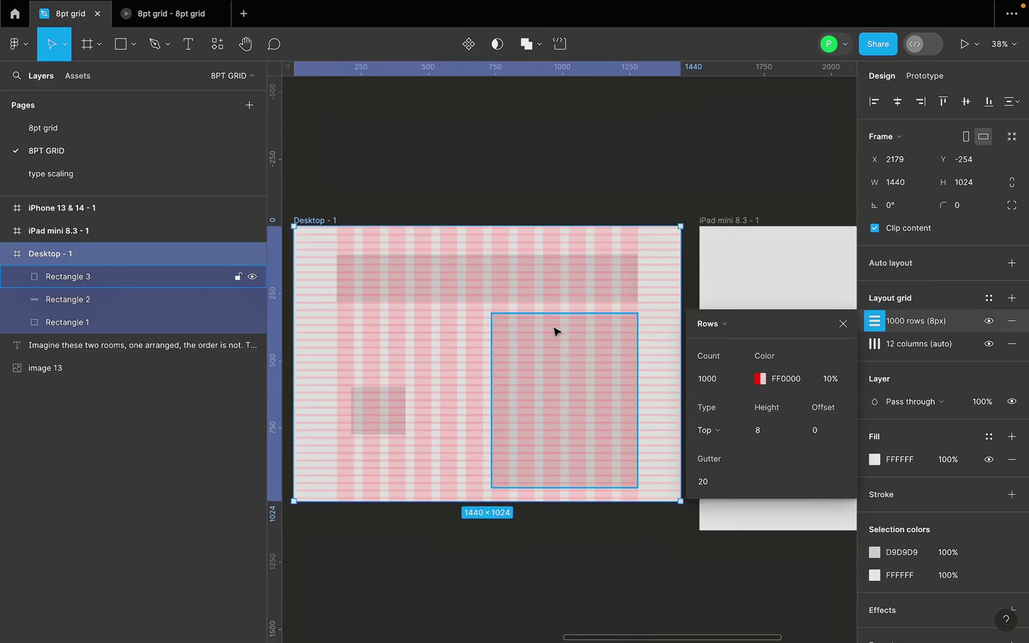
scroll(423, 351, "down", 2, "ctrl")
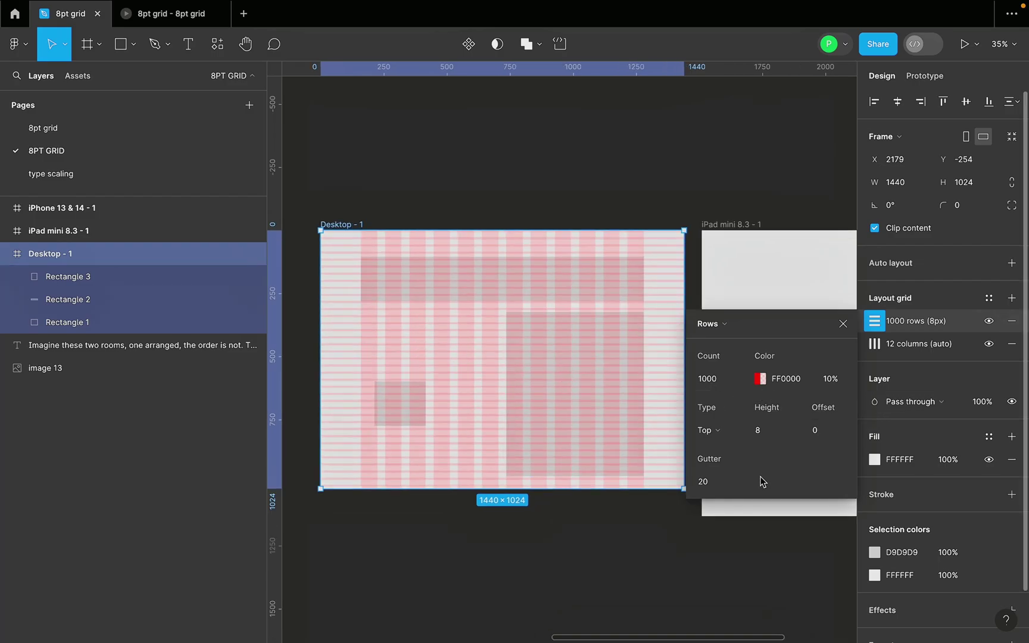
left_click(722, 481)
scroll(655, 309, "up", 3, "ctrl")
scroll(631, 309, "up", 4, "ctrl")
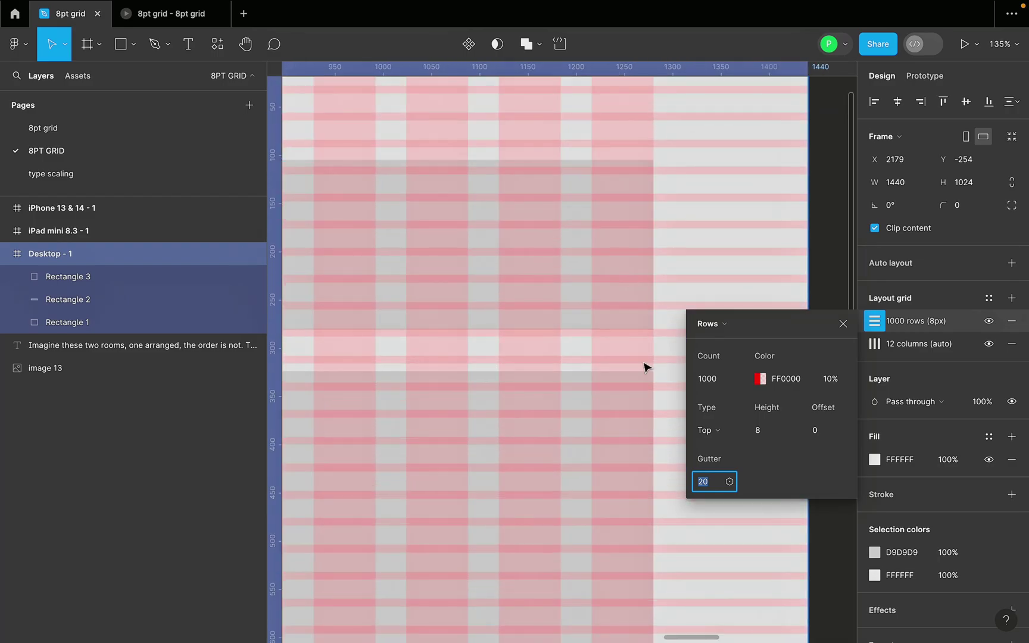
scroll(649, 367, "down", 3, "ctrl")
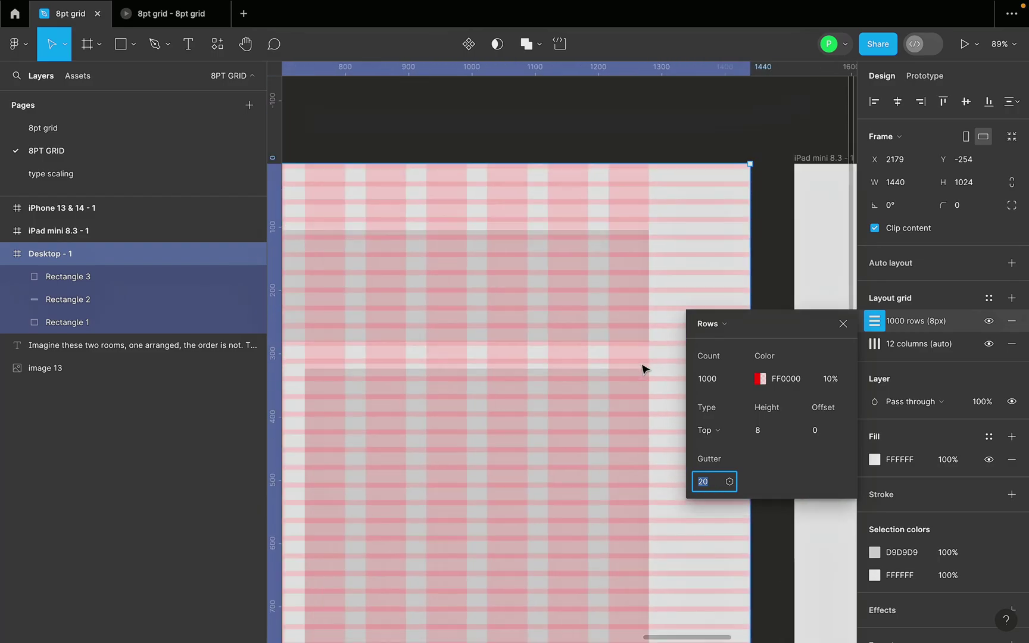
Move the tall rectangle on the desktop frame up to Y 308.
left_click_drag(600, 425, 602, 421)
scroll(733, 393, "down", 3, "ctrl")
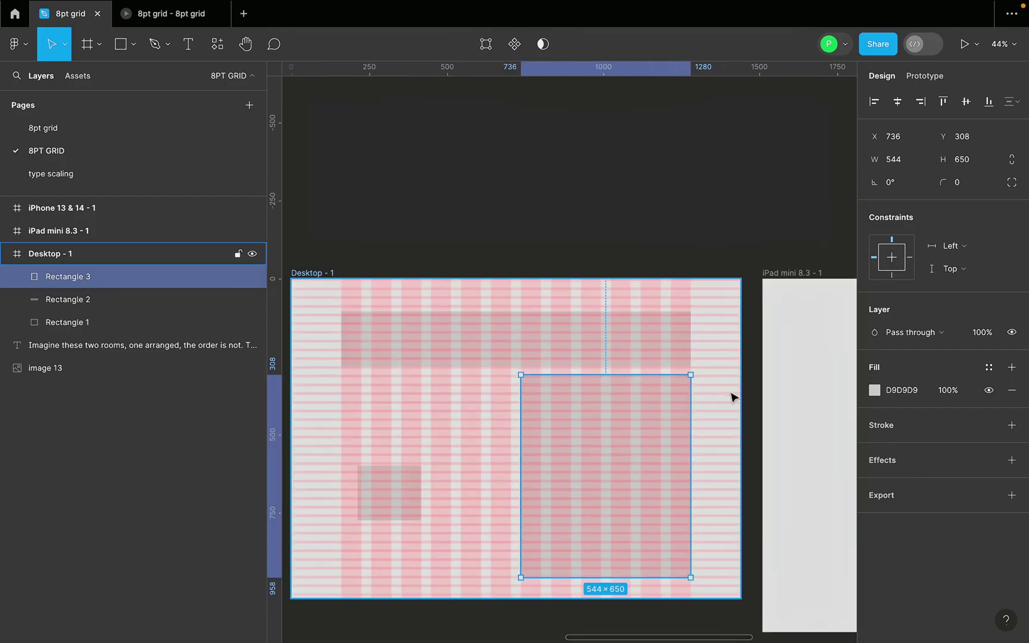
Hide both layout grids of the desktop frame to view the bare layout, and show them again.
left_click(332, 276)
left_click(988, 343)
left_click(989, 321)
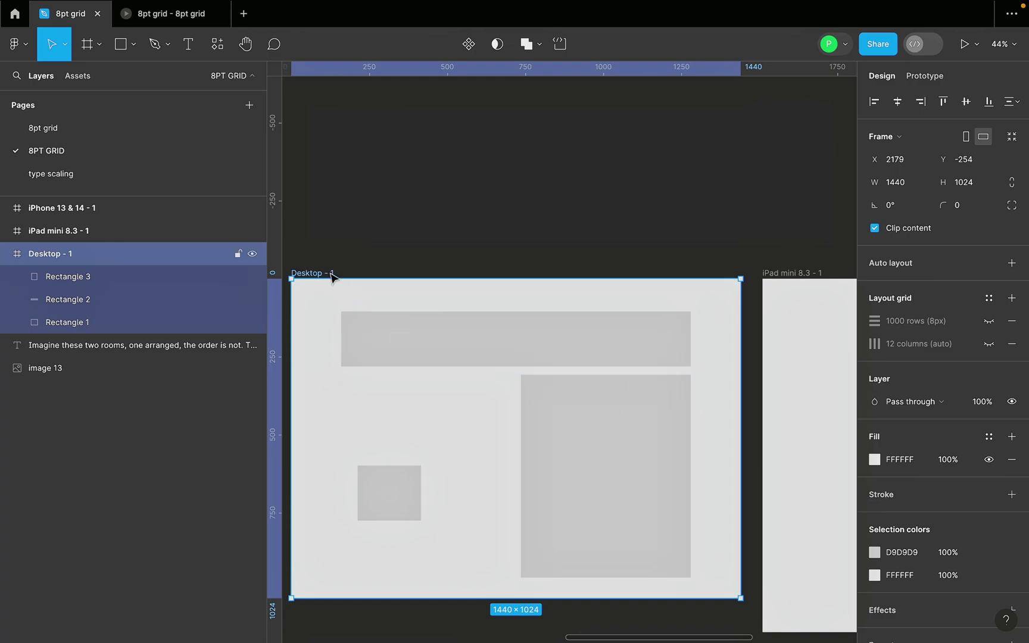
left_click(988, 320)
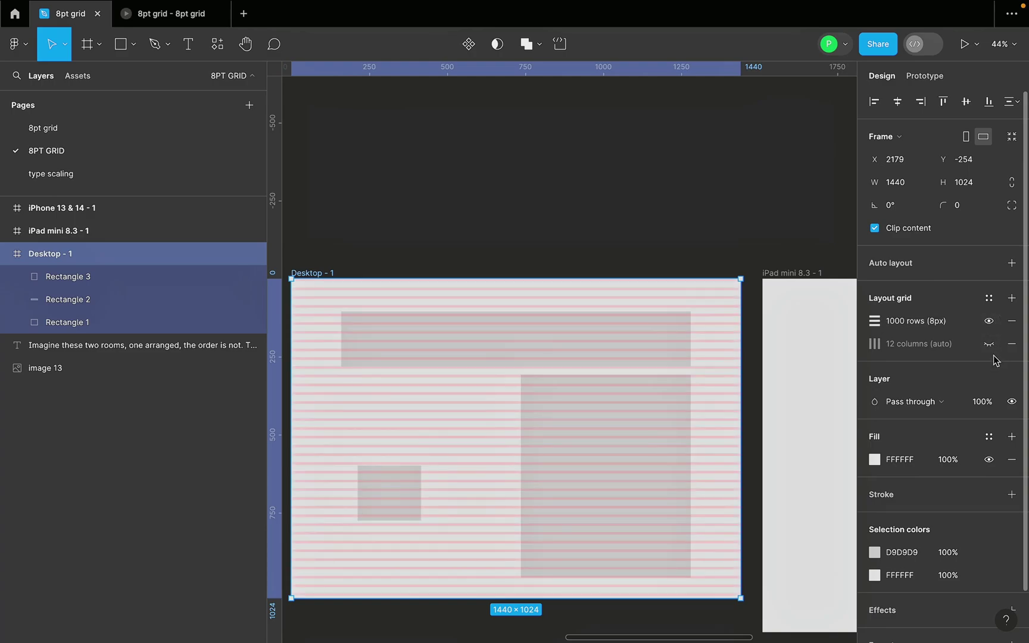
left_click(988, 343)
Set the gutter of the desktop frame's row grid to 8.
left_click(874, 321)
left_click(715, 481)
key("shift")
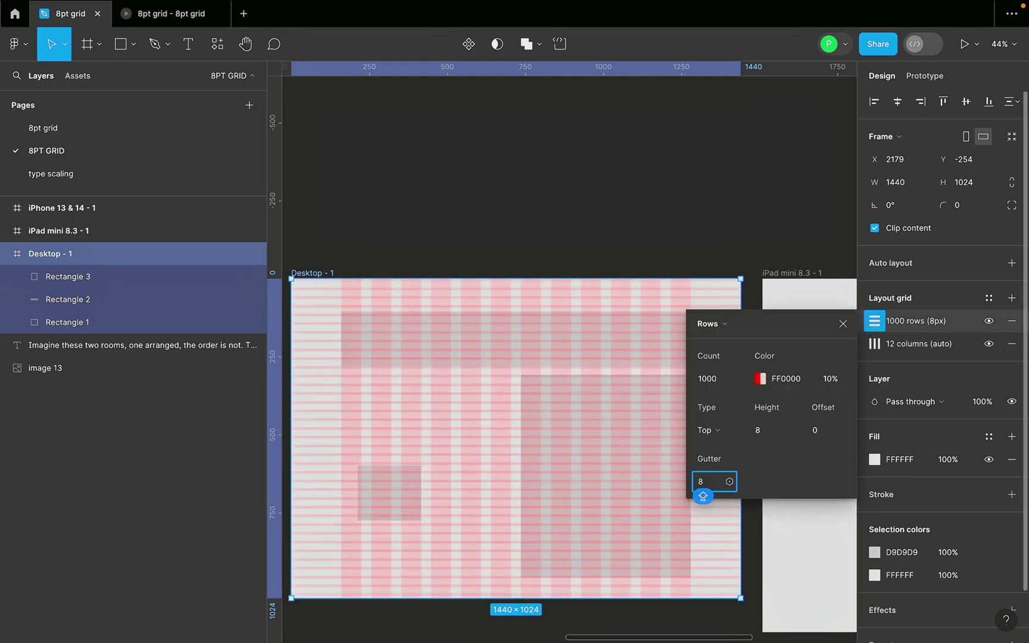
key("Return")
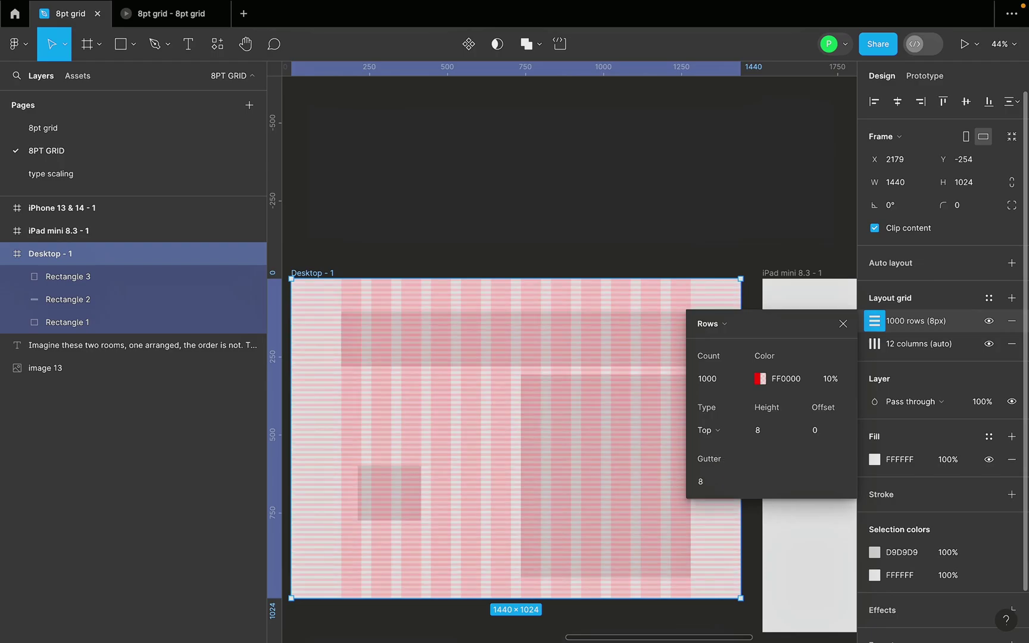
left_click(842, 324)
Move the tall rectangle up to Y 288, one row gap below the wide rectangle.
scroll(654, 421, "up", 5)
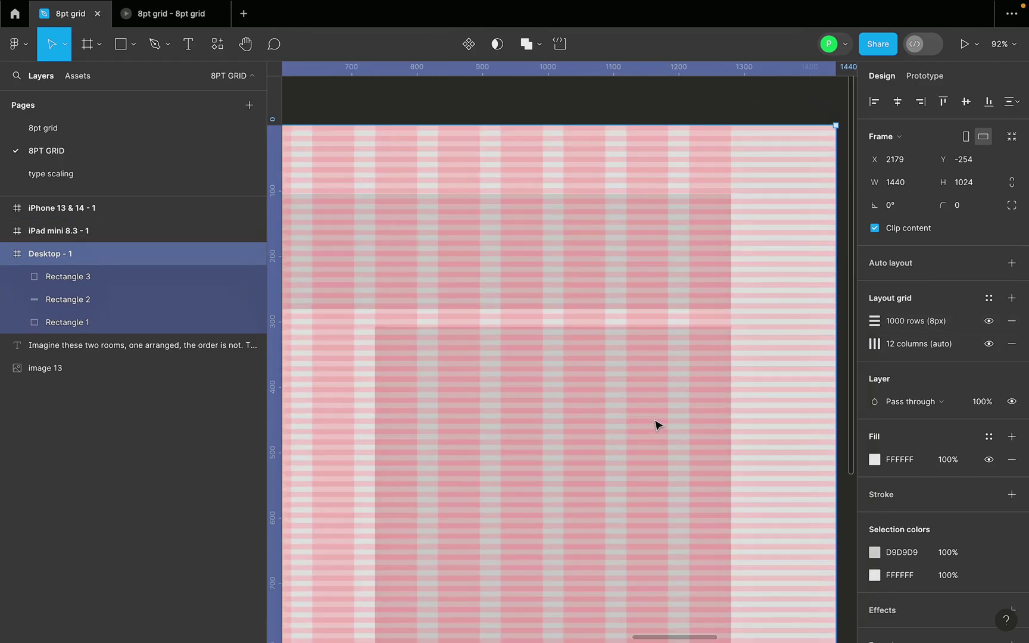
left_click(634, 425)
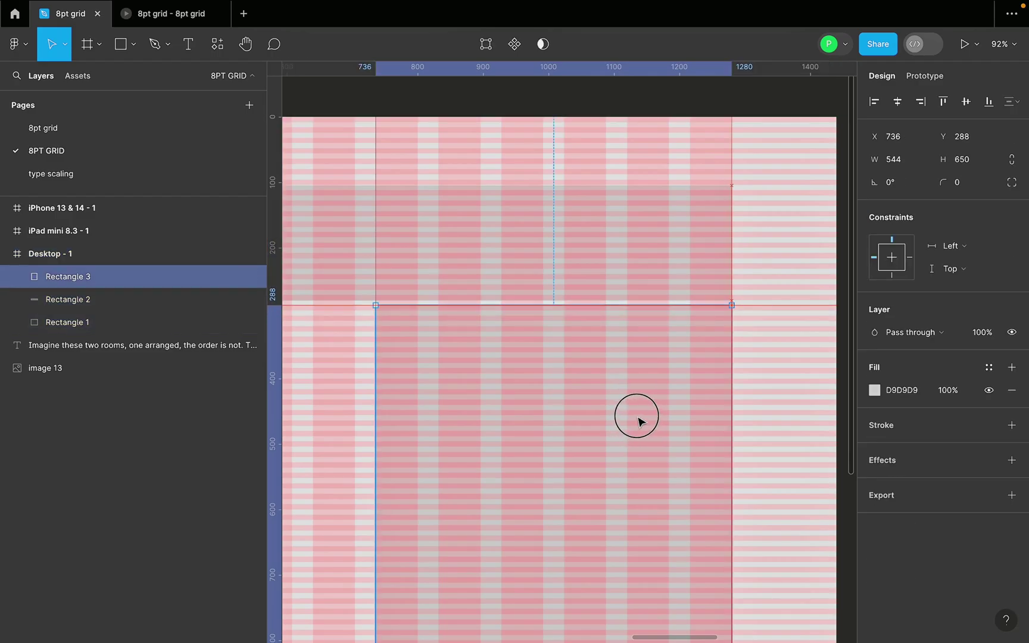
scroll(739, 394, "down", 5)
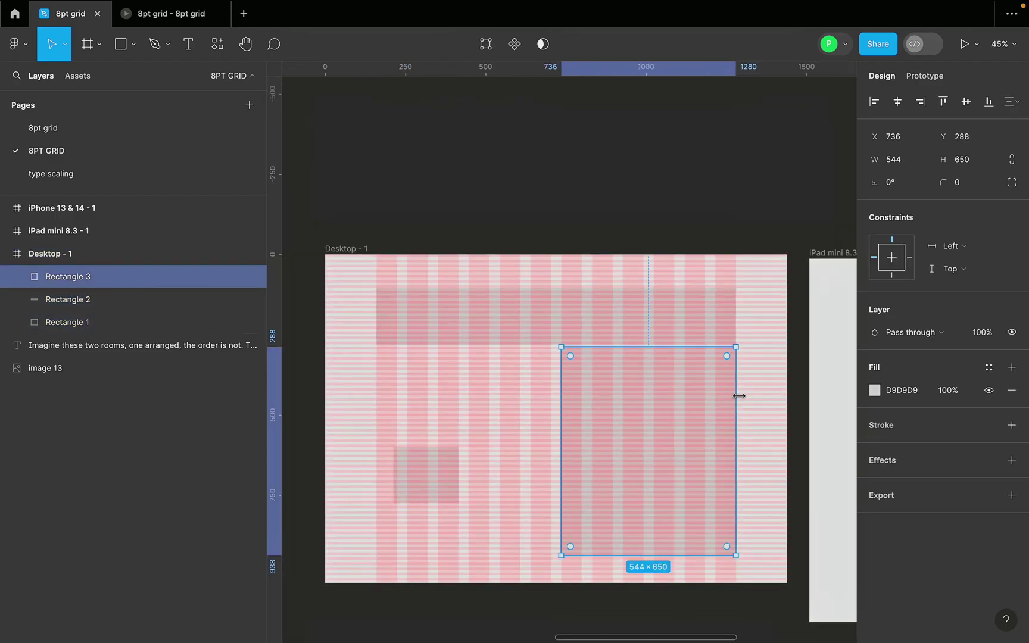
Inspect the gap between the two large rectangles with the row and column grids hidden, and turn both grids back on.
left_click(362, 248)
left_click(988, 321)
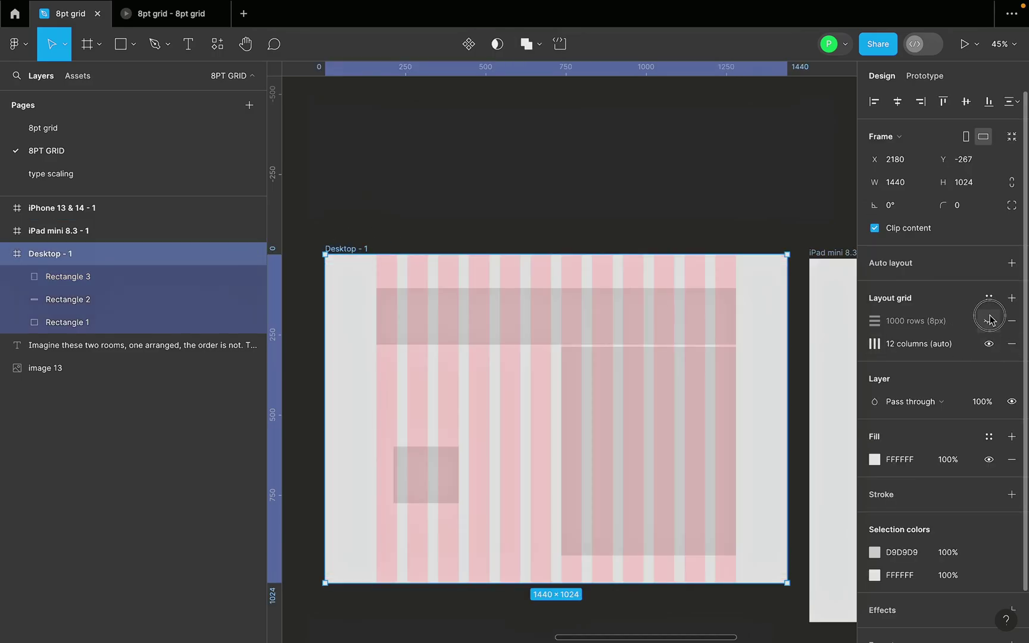
left_click(988, 343)
scroll(704, 364, "up", 5)
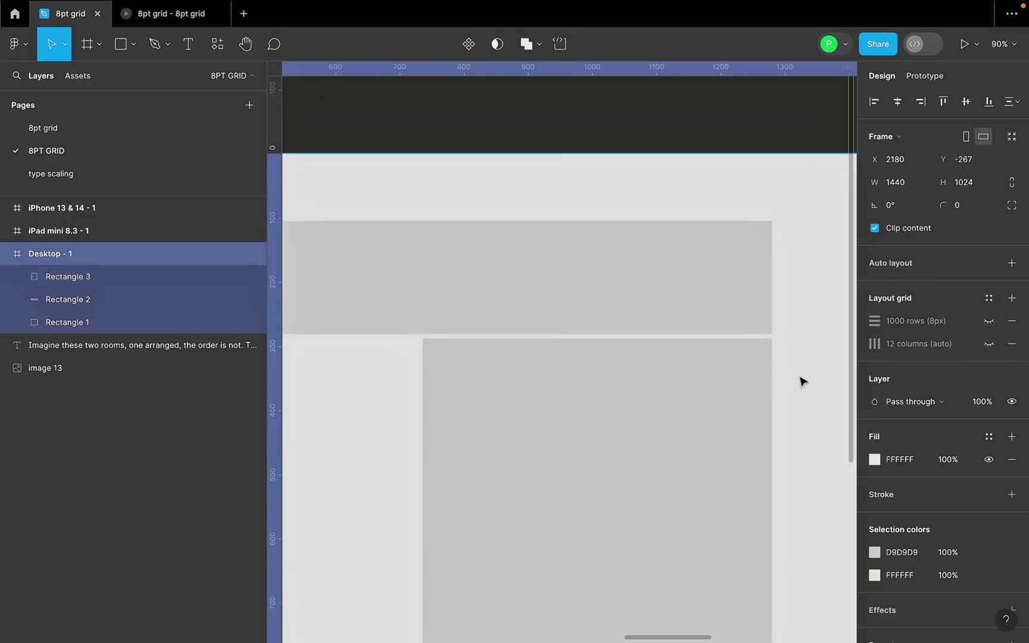
scroll(756, 410, "down", 5)
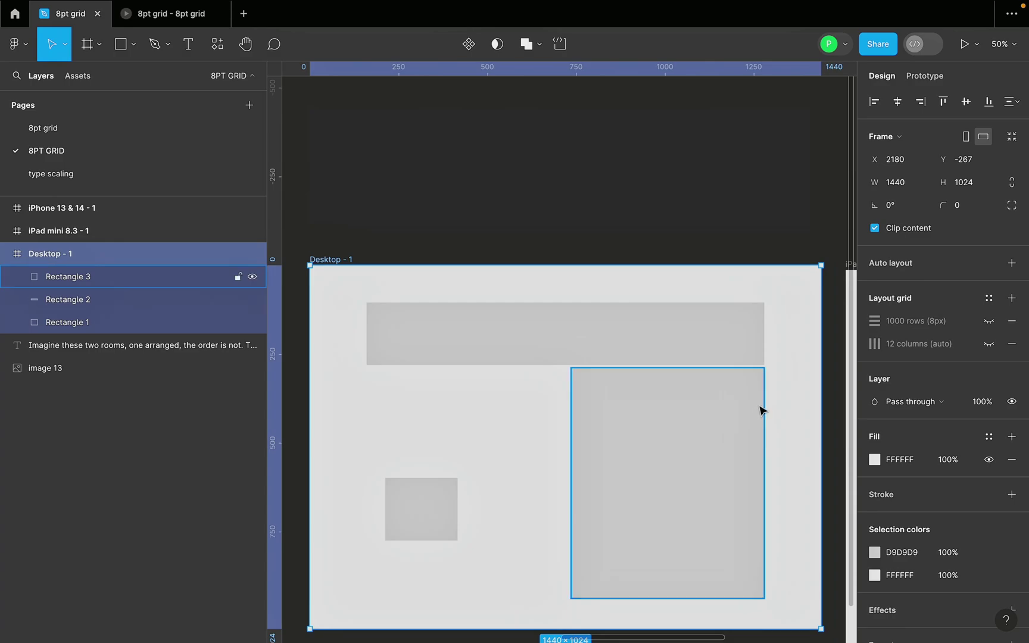
left_click(988, 343)
left_click(988, 321)
scroll(723, 399, "down", 3)
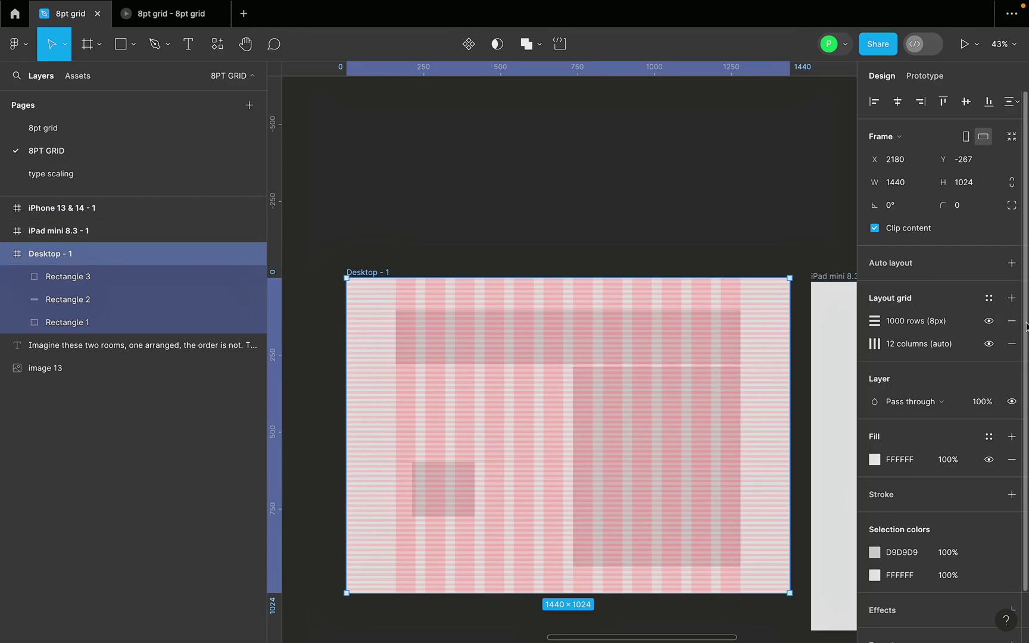
Save the desktop frame's layout grids as a grid style named WEB LAYOUT GRID.
left_click(990, 299)
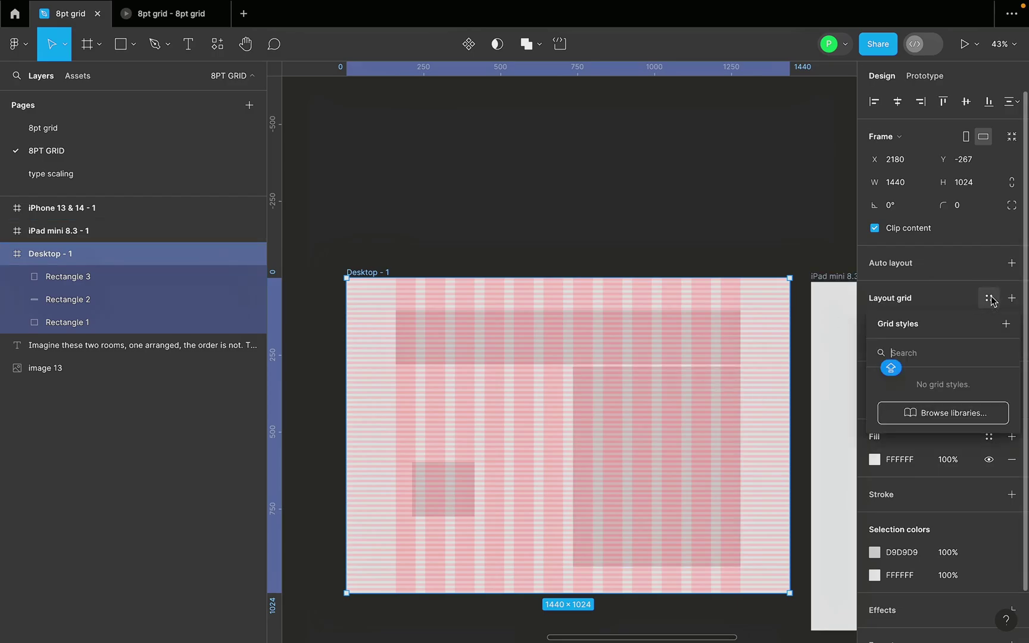
left_click(1005, 326)
type("WE")
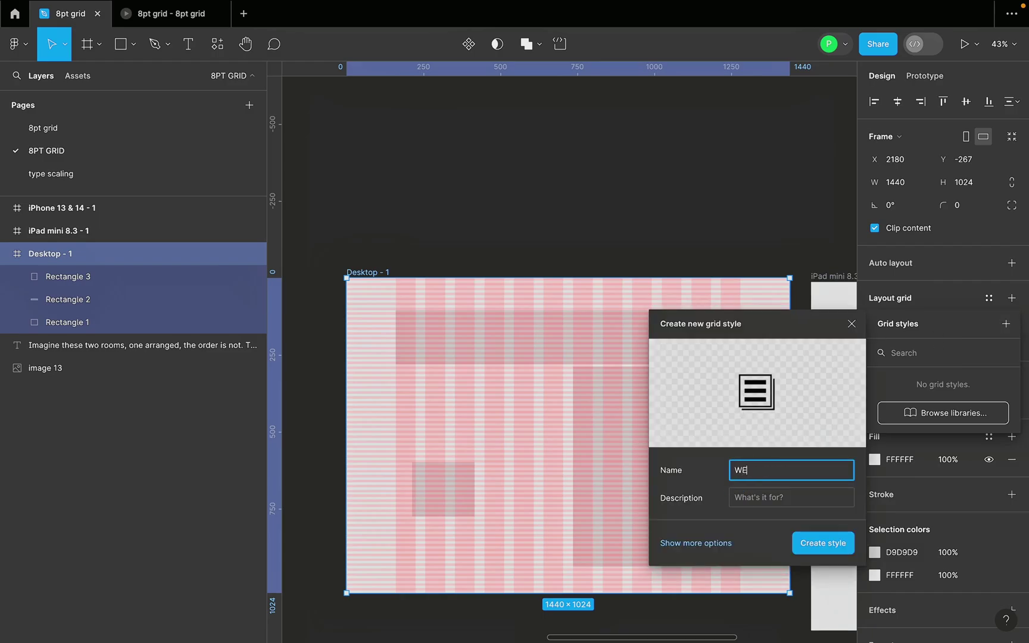
type("N")
key("Caps_Lock")
type("LAYOUT GRID")
key("Return")
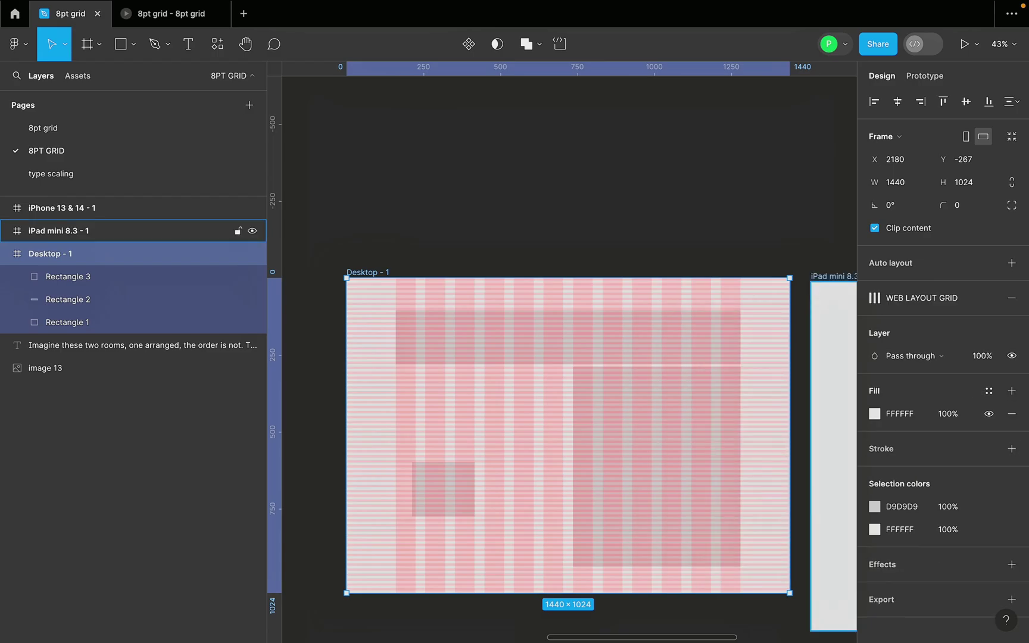
Add a second desktop frame of 1440 × 1024 from the Desktop presets.
left_click(583, 209)
scroll(583, 209, "down", 3)
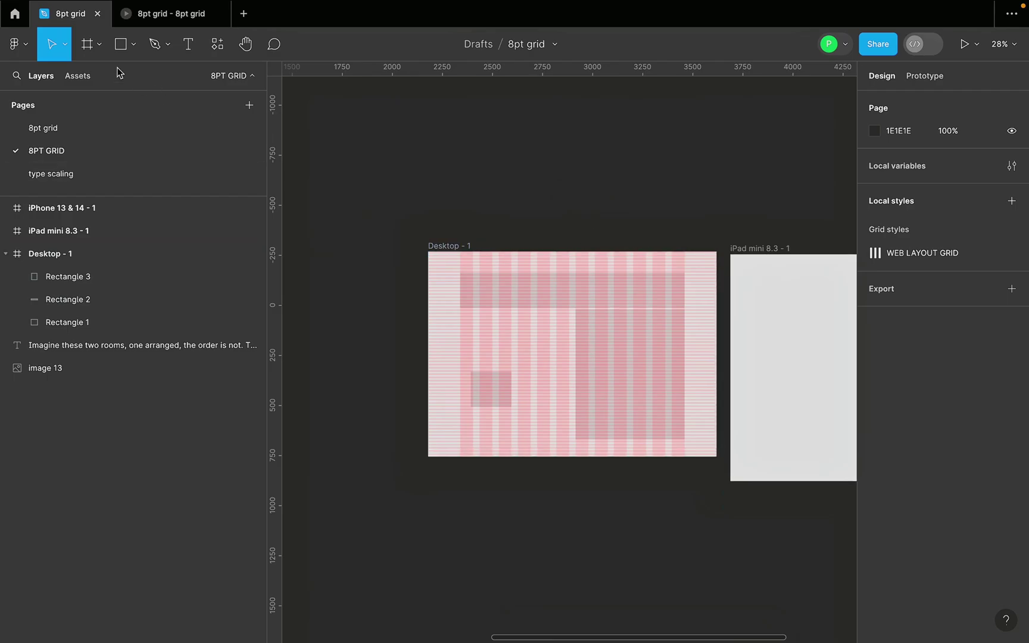
left_click(100, 54)
left_click(98, 75)
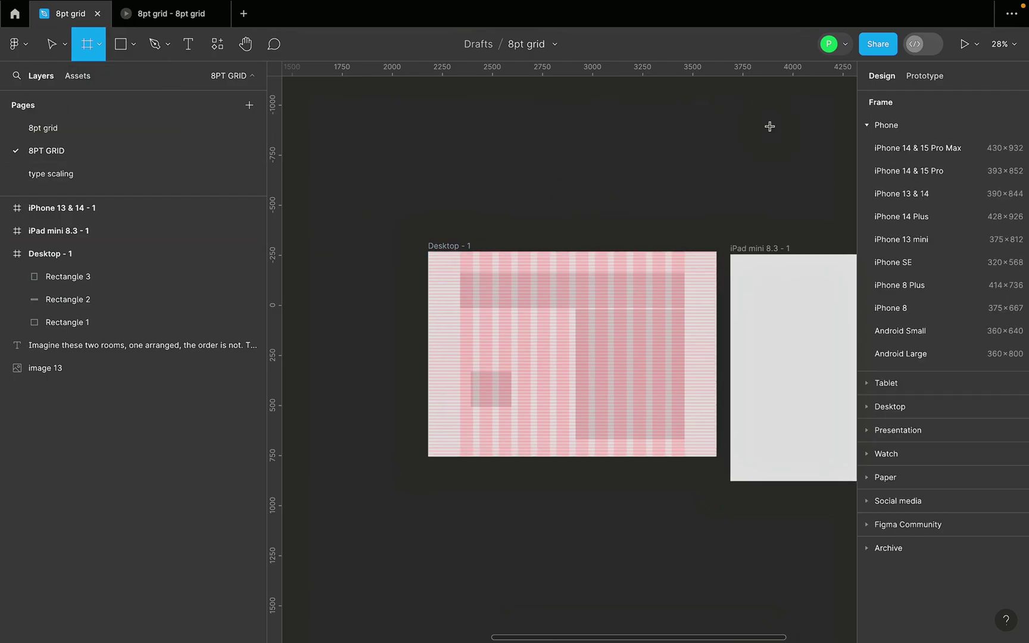
left_click(869, 125)
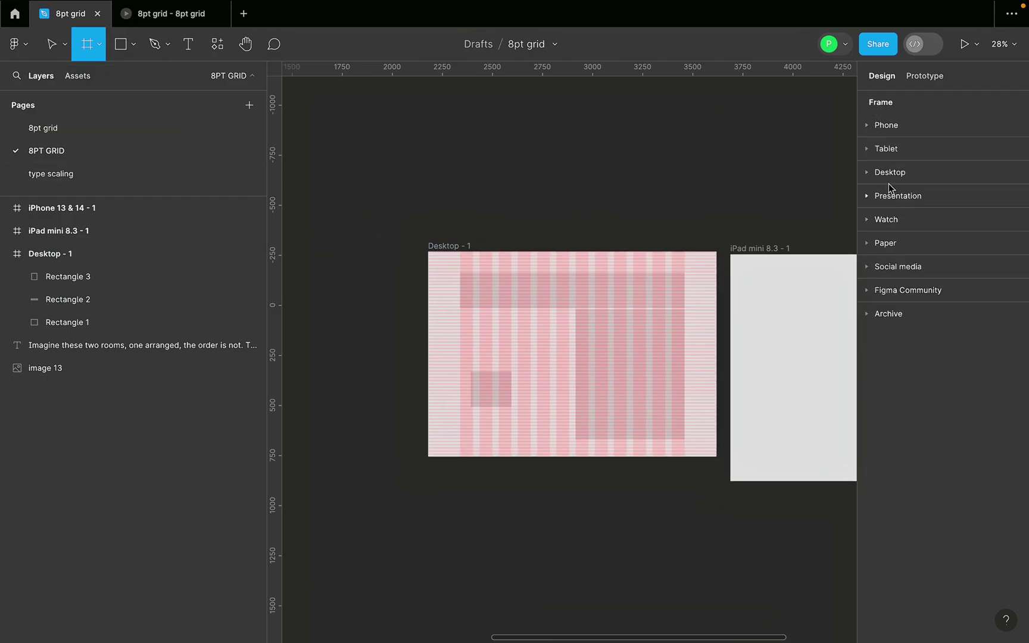
left_click(889, 172)
left_click(892, 286)
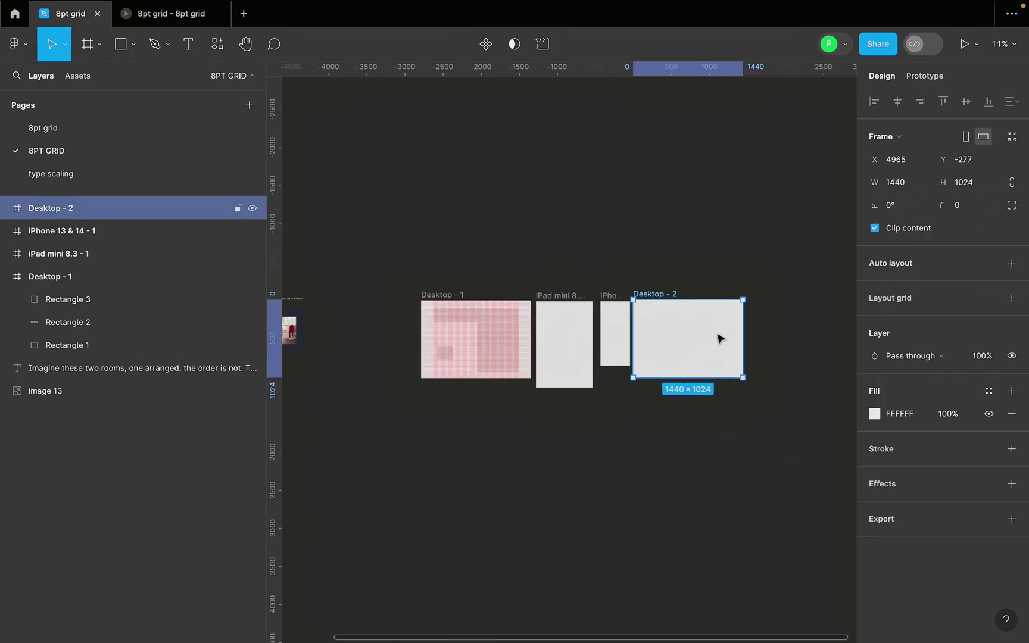
Apply the WEB LAYOUT GRID style to the new desktop frame.
scroll(730, 334, "up", 3)
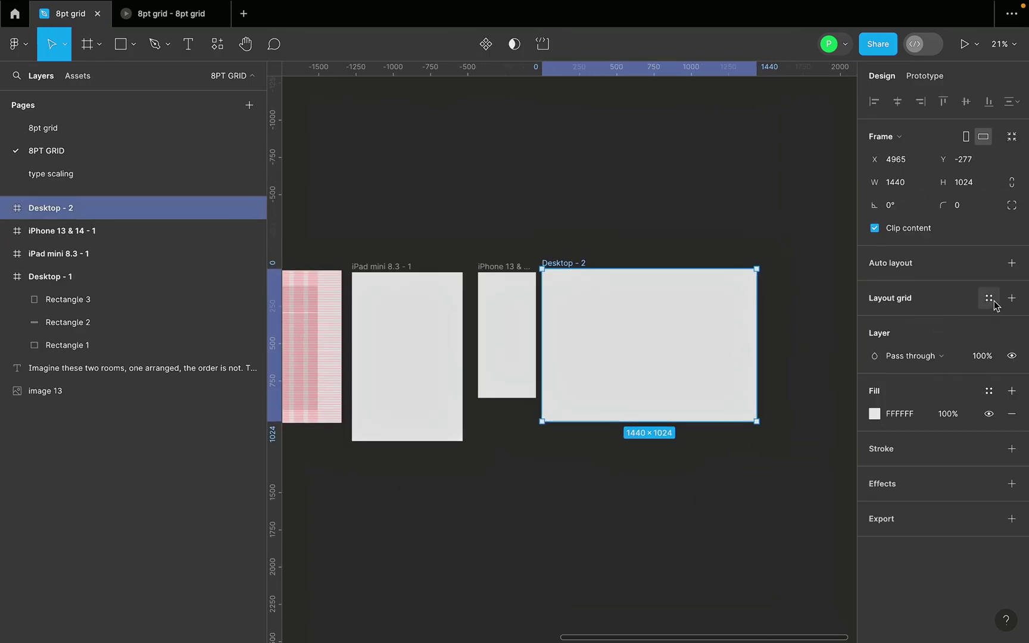
left_click(989, 300)
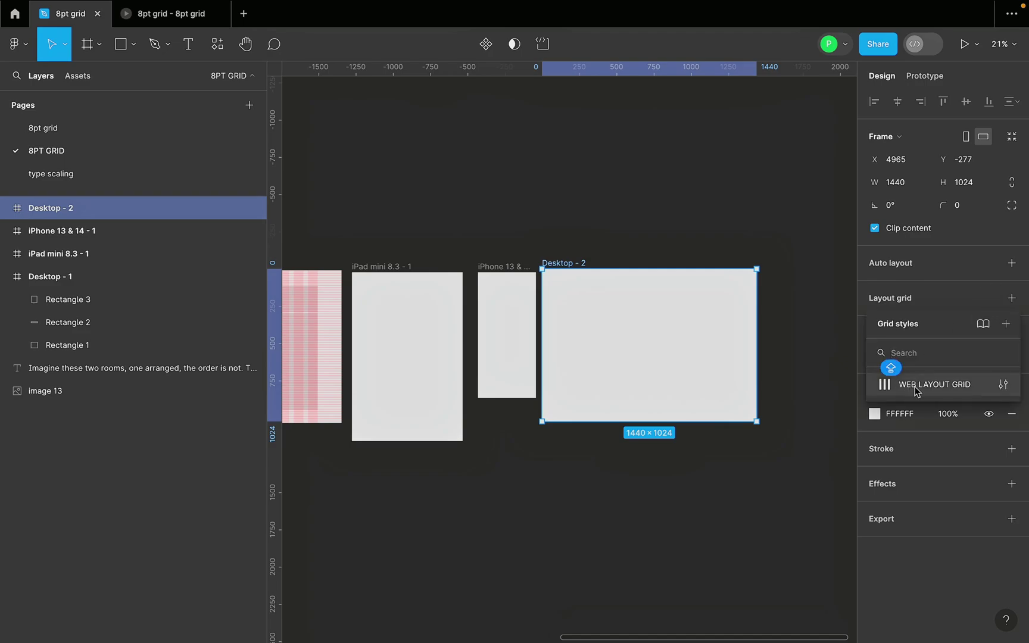
left_click(923, 385)
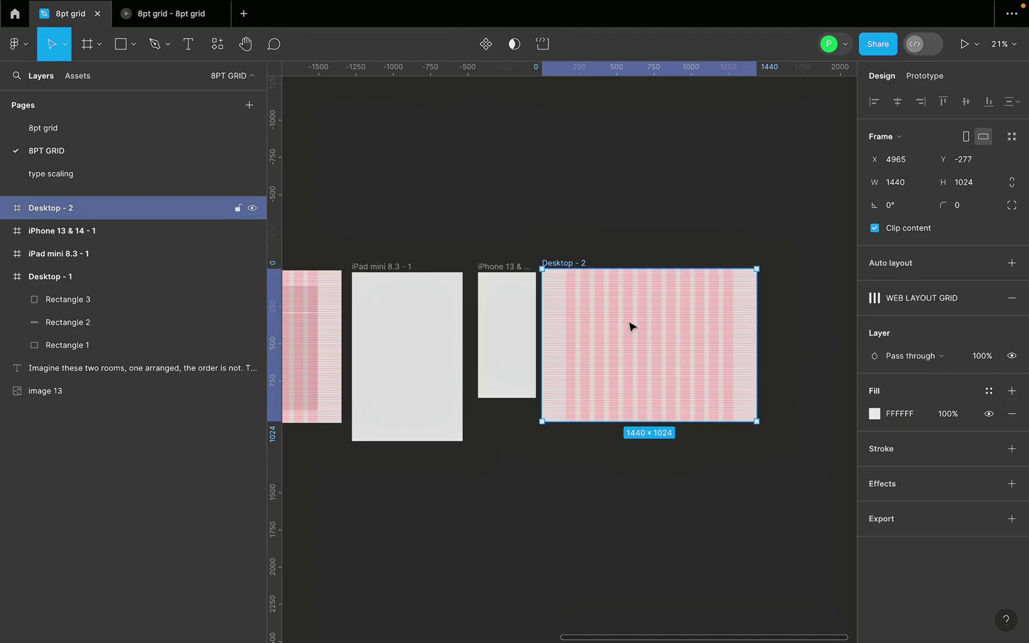
Check the applied grid on the second desktop frame up close, and delete that frame.
scroll(637, 327, "up", 5)
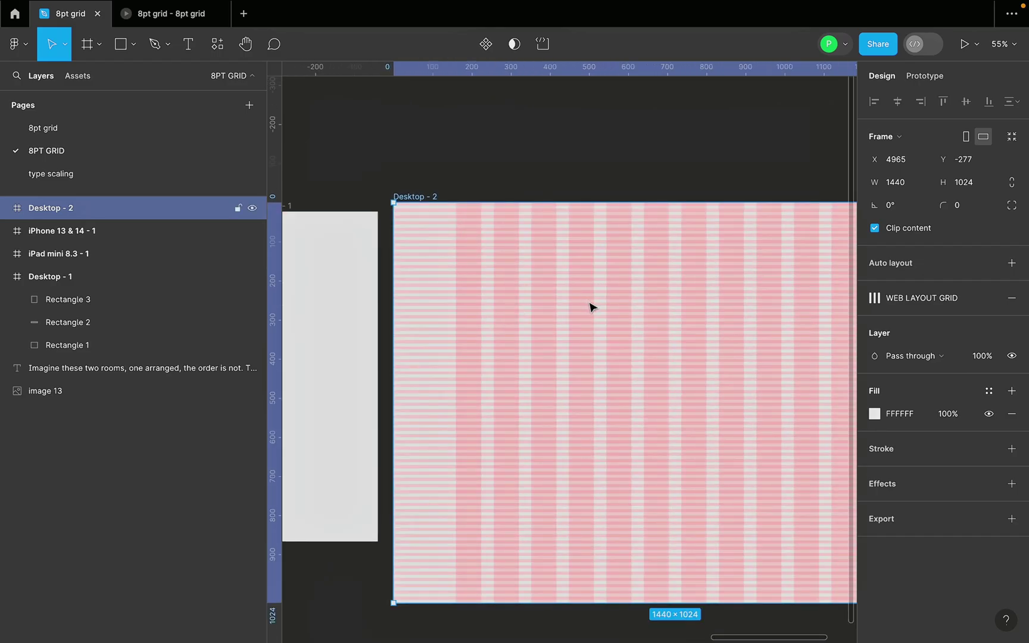
scroll(619, 310, "down", 8)
key("Delete")
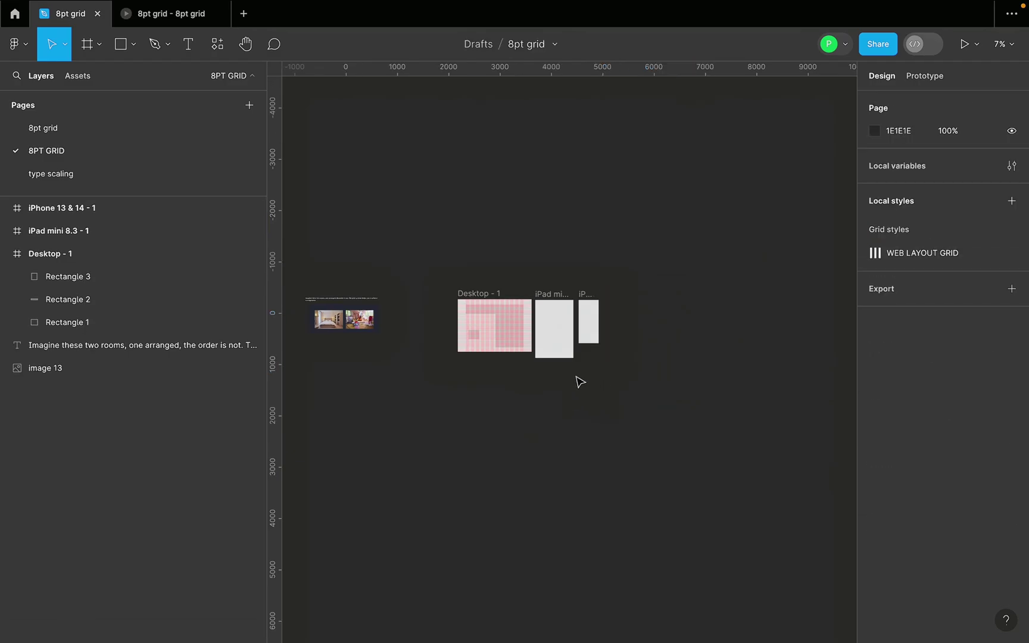
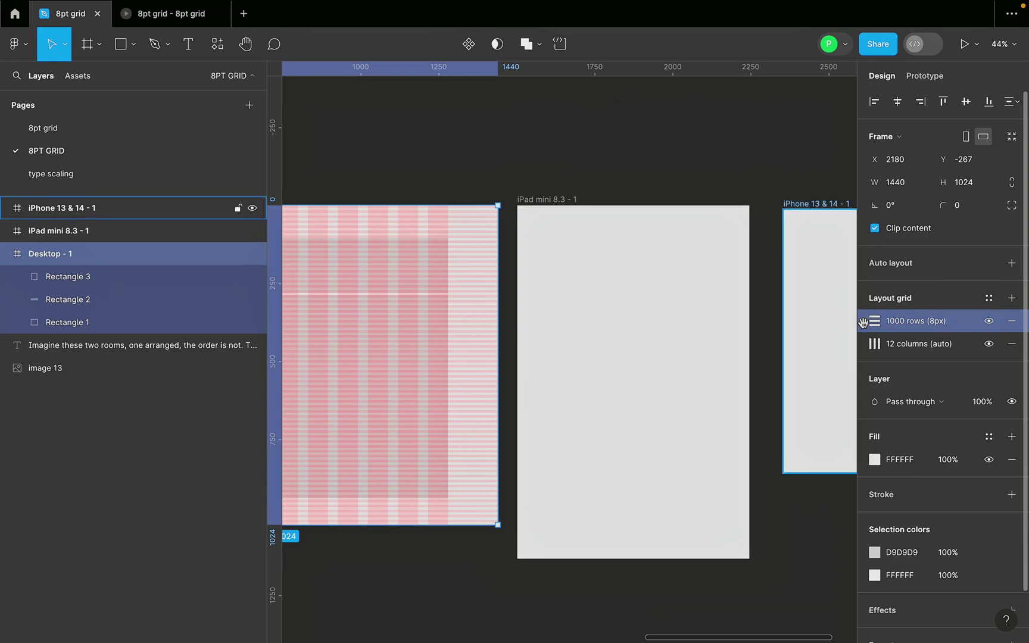
Paste the copied 1000-row layout grid onto the iPad mini frame.
left_click(548, 201)
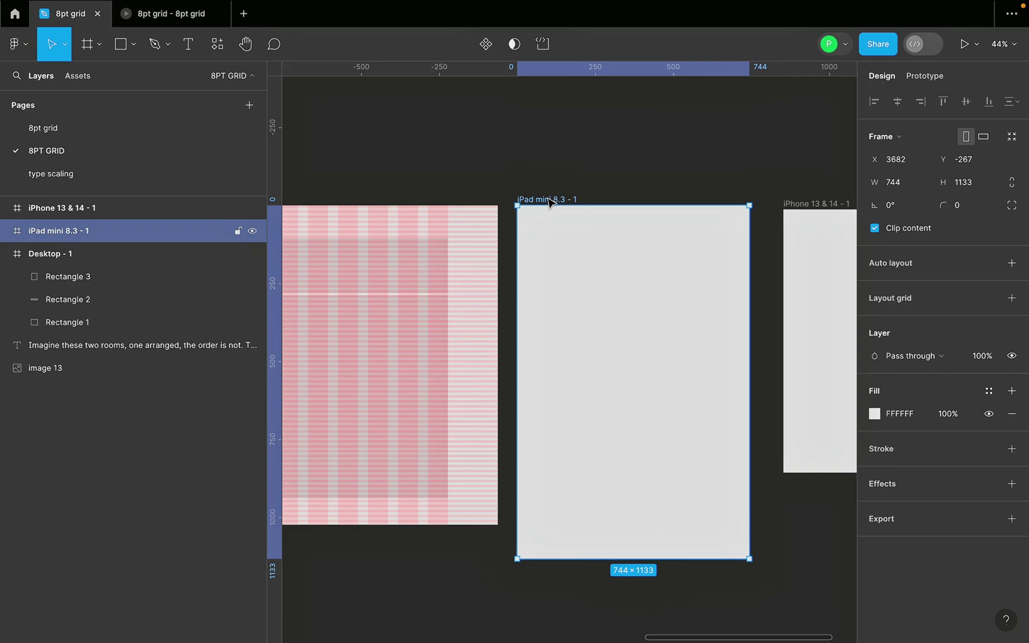
key("super+v")
scroll(692, 307, "up", 1)
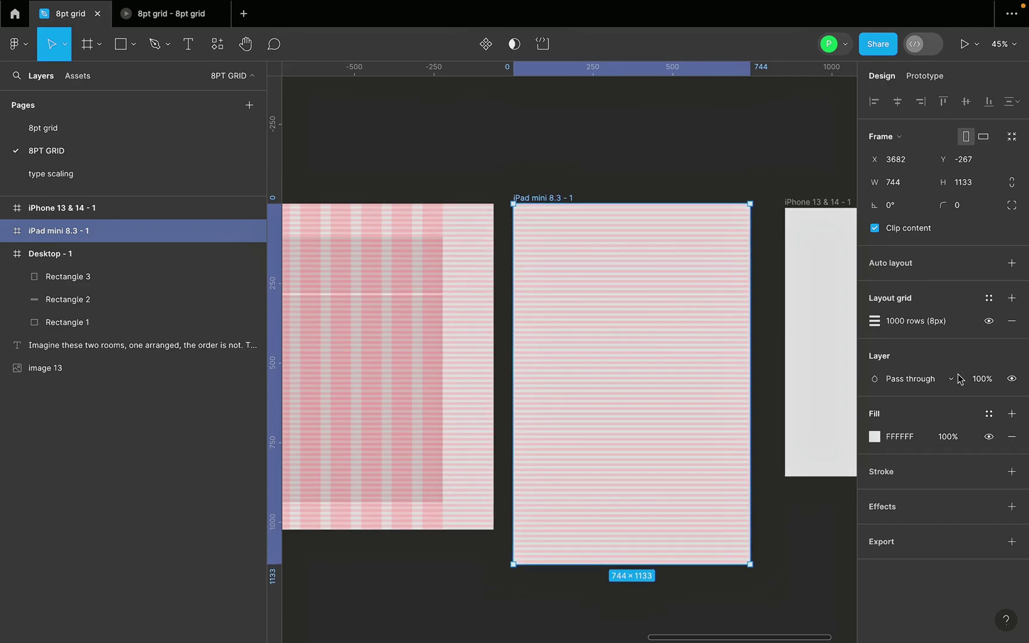
Add a second layout grid to the iPad mini frame and change its type to columns.
left_click(1011, 297)
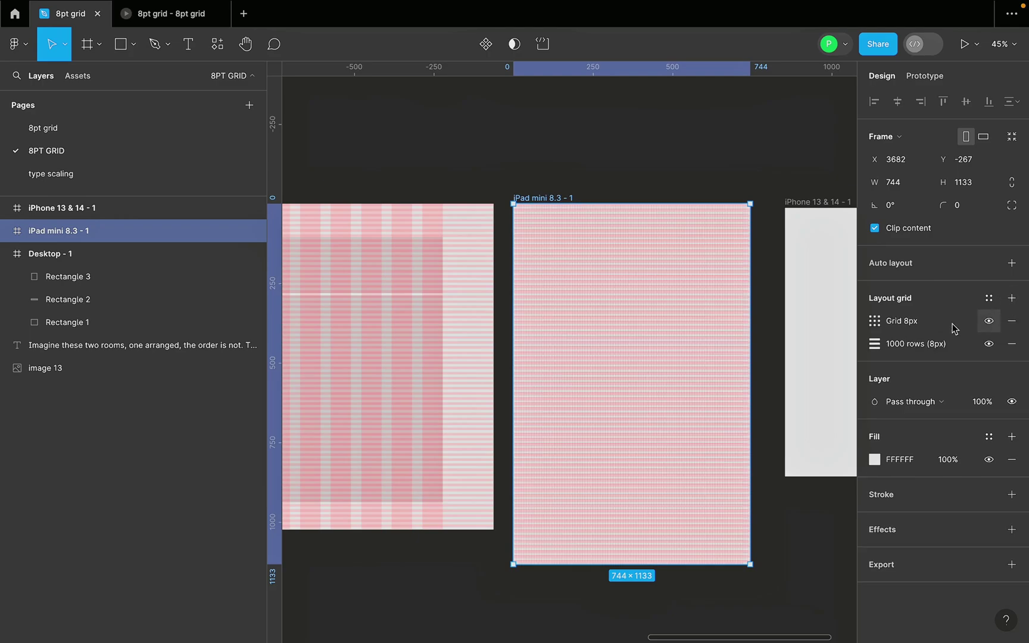
left_click(876, 322)
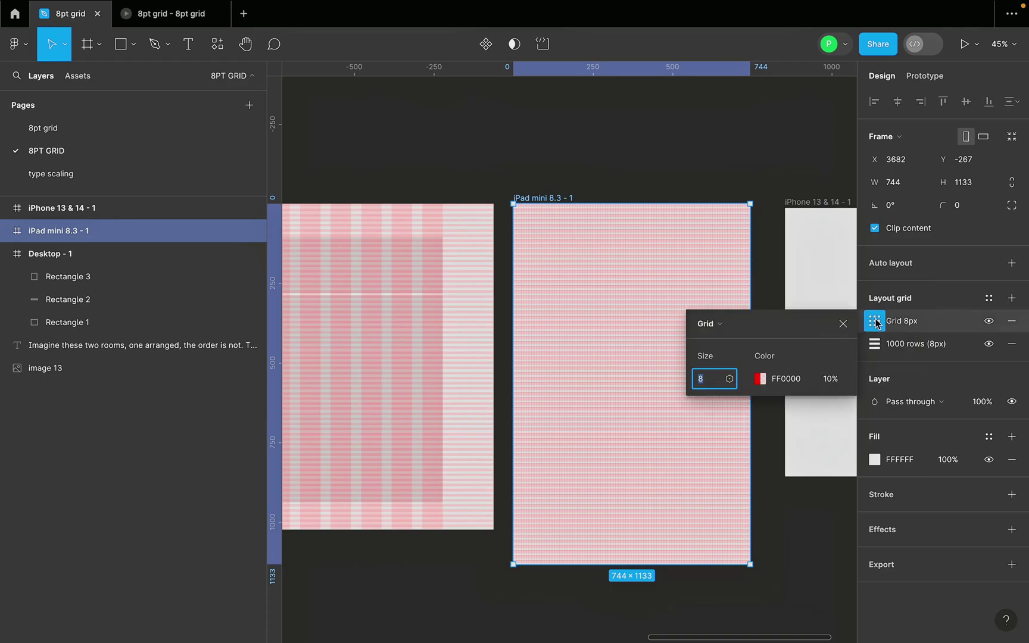
left_click(725, 322)
left_click(730, 340)
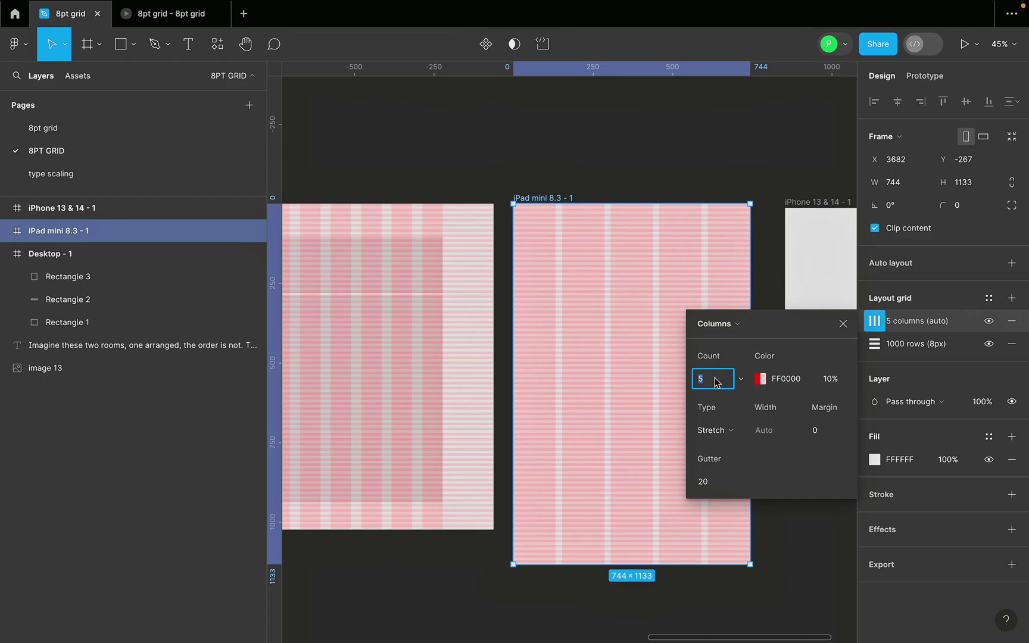
Set the iPad mini frame's column grid to a count of 8 with a margin of 120.
type("8")
key("Return")
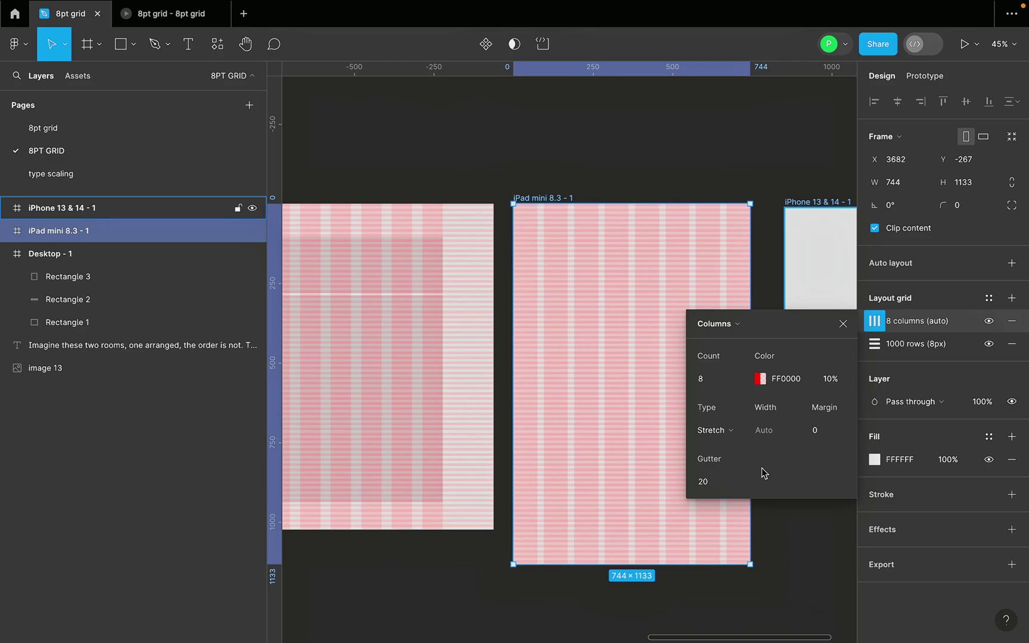
left_click(823, 431)
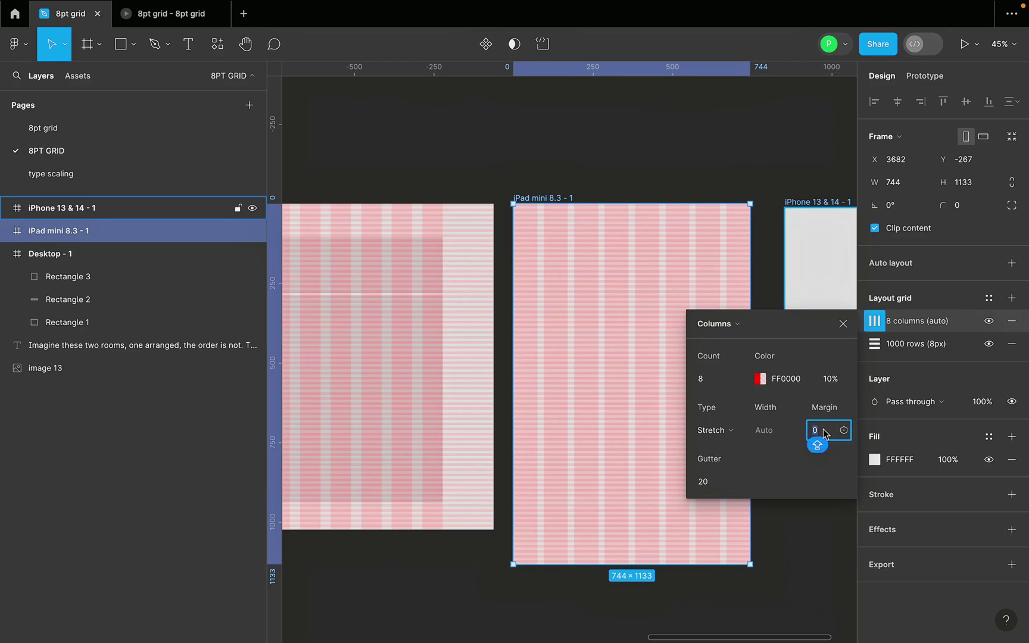
type("120")
key("Return")
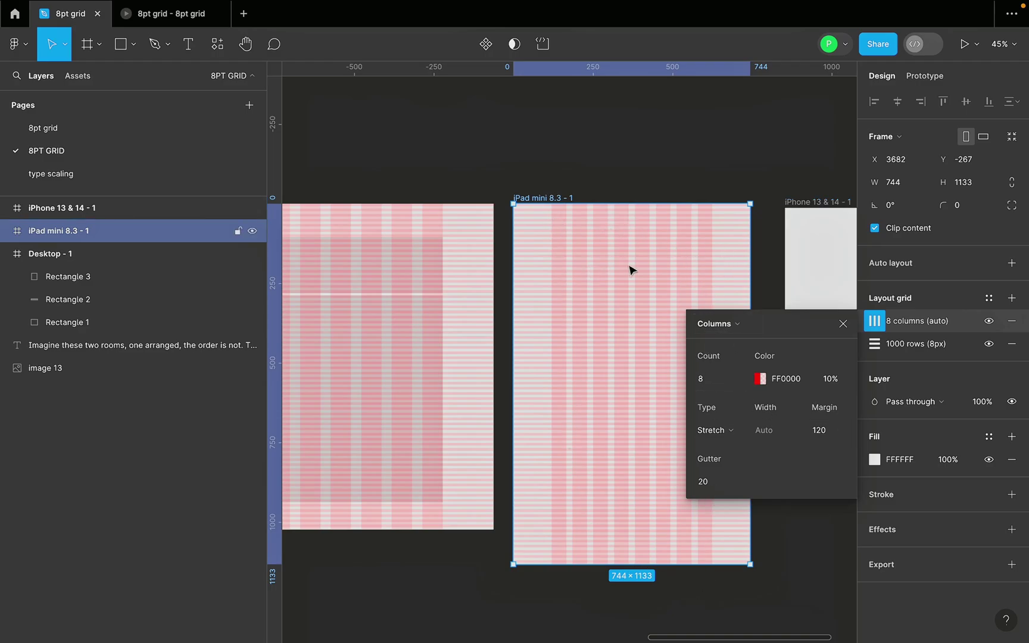
Set the iPad mini column grid's margin to 32 and its gutter to 16, and close the grid settings.
left_click(832, 436)
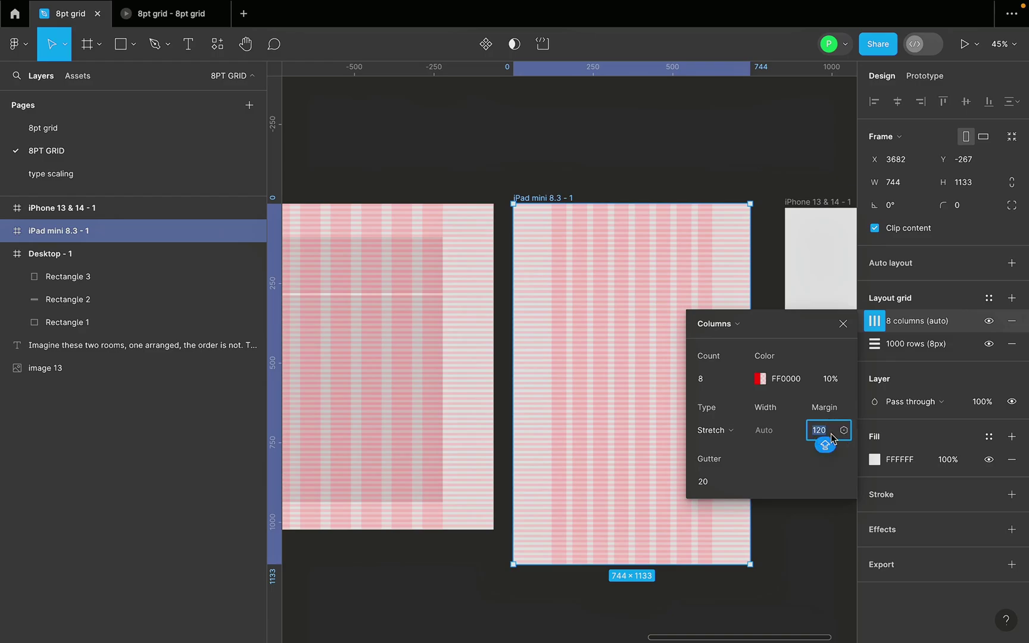
type("32")
key("Return")
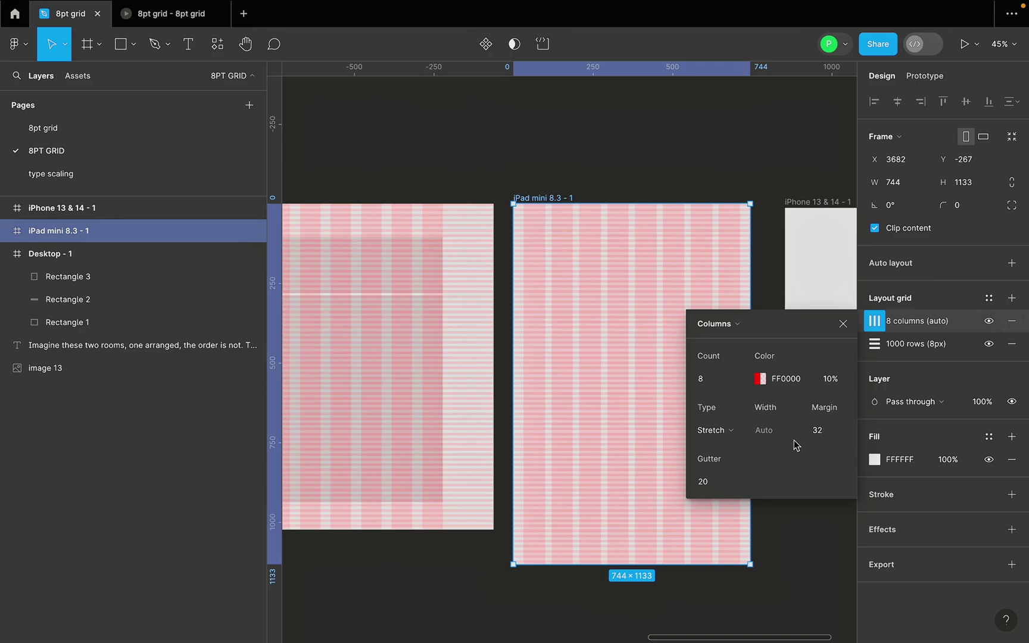
left_click(719, 481)
type("16")
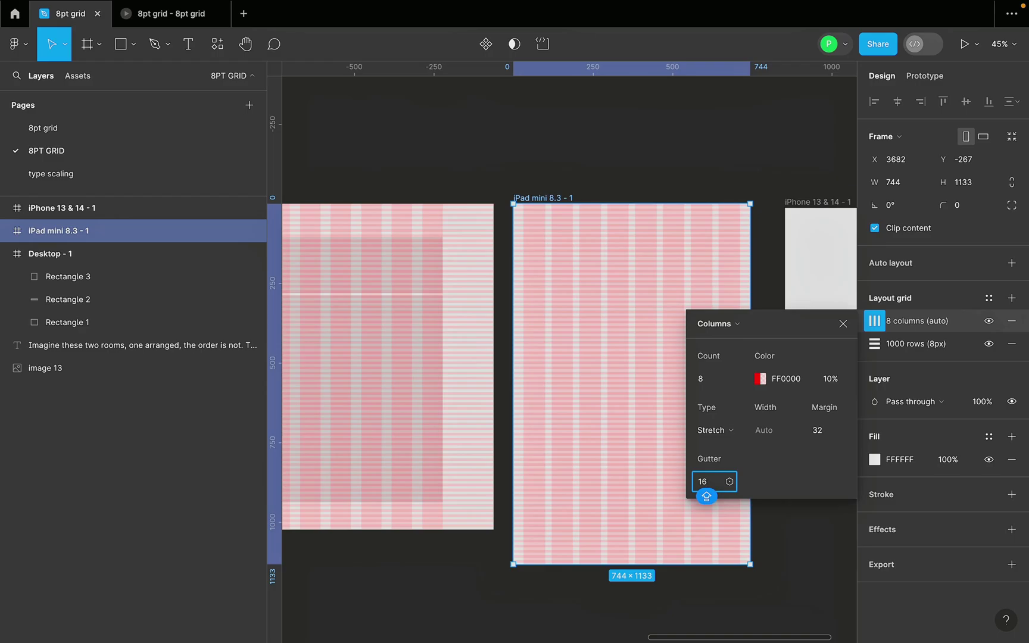
key("Return")
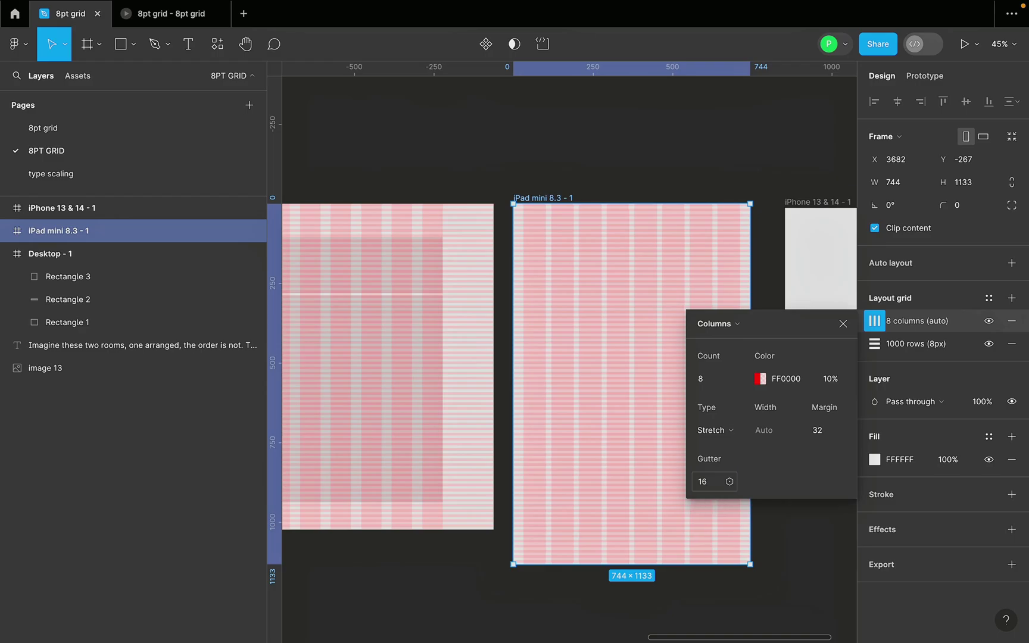
left_click(842, 323)
Draw a rectangle across all eight columns in the upper part of the iPad mini frame, fitted between the margins at 680 × 176.
scroll(746, 340, "up", 5)
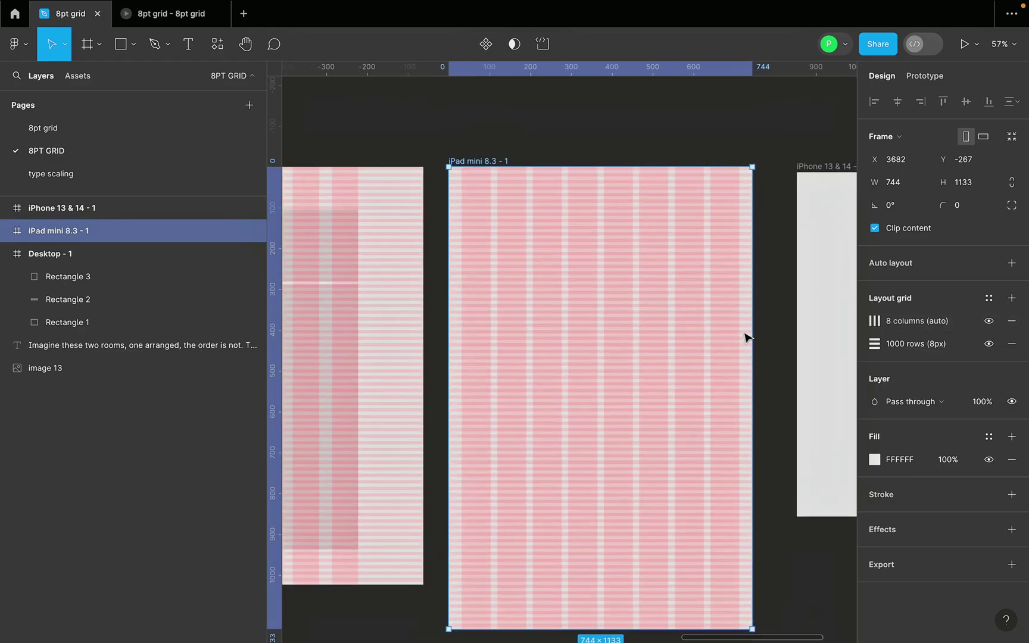
left_click(133, 44)
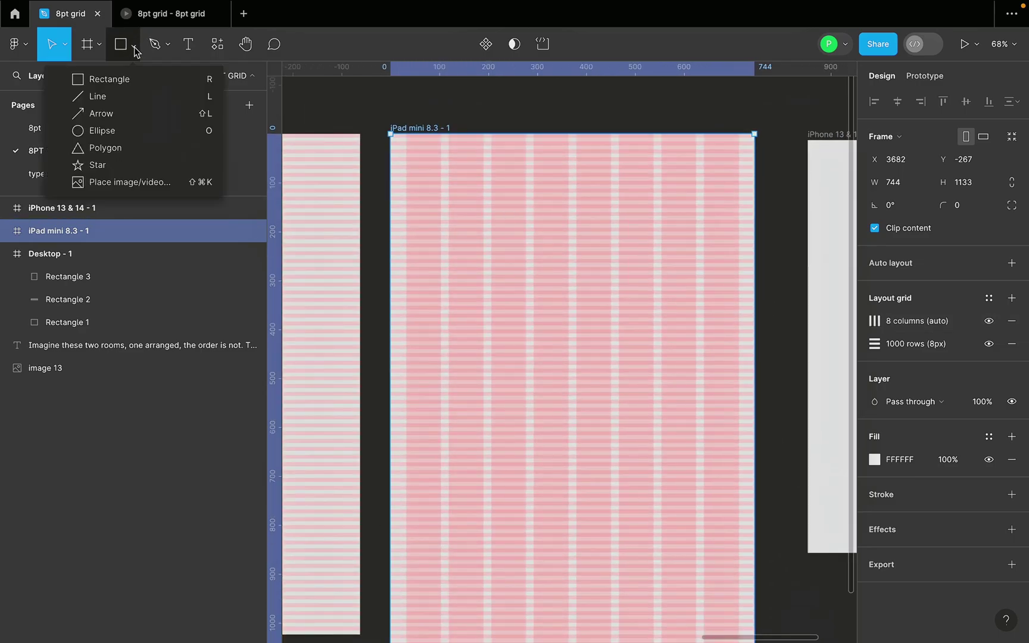
left_click(122, 80)
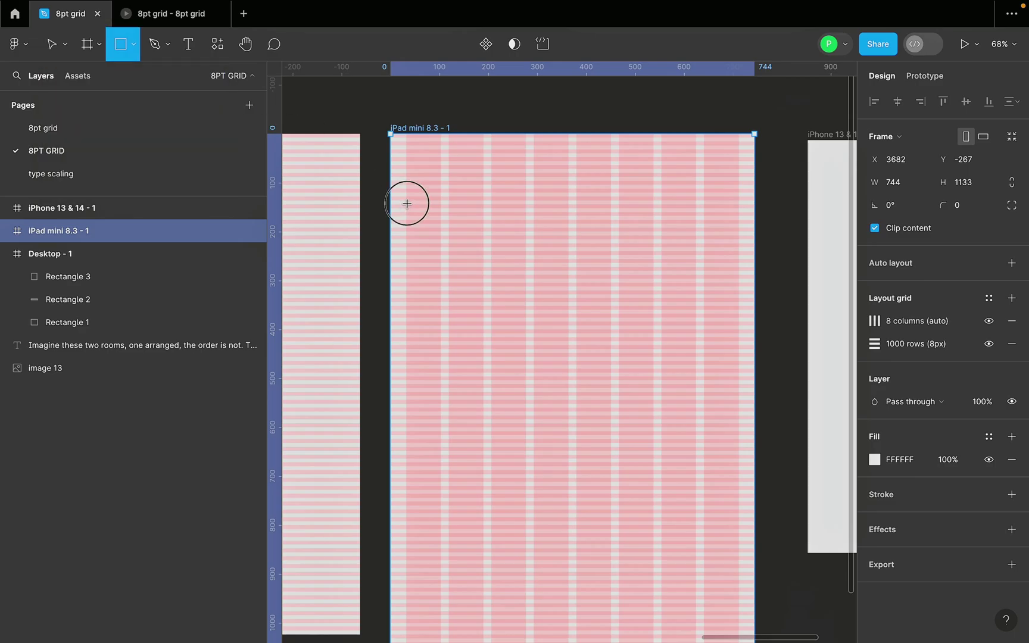
left_click_drag(407, 203, 503, 271)
left_click_drag(561, 284, 738, 290)
scroll(517, 231, "up", 5)
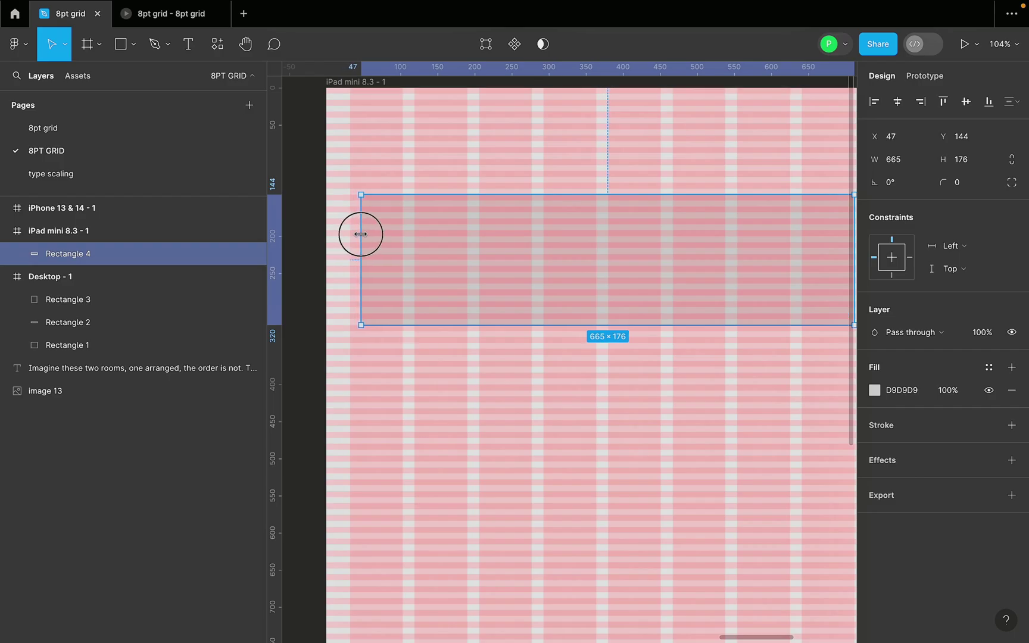
scroll(349, 231, "down", 8)
scroll(601, 229, "up", 12)
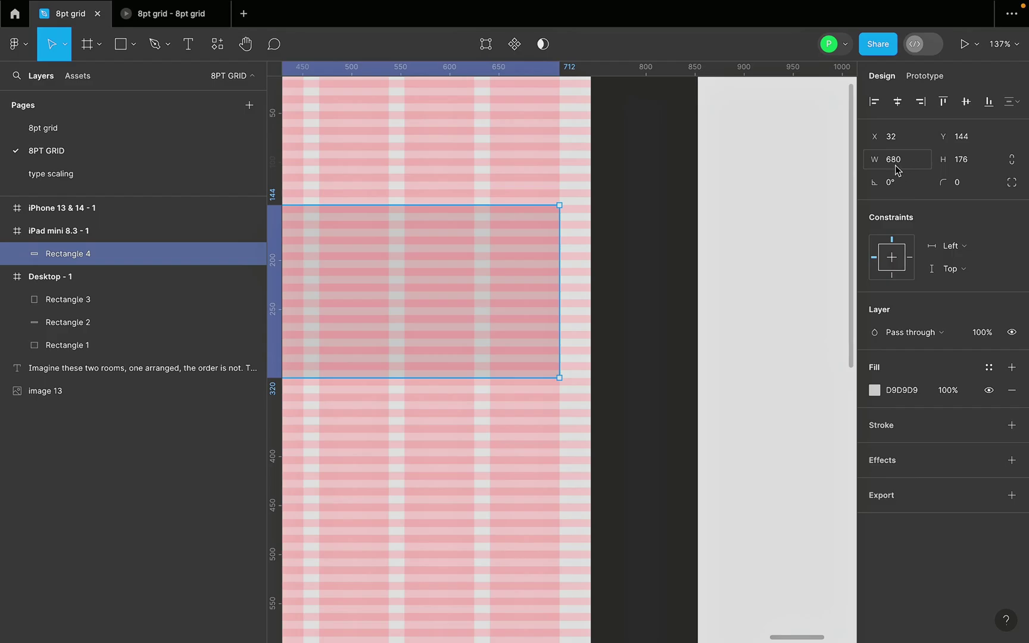
scroll(615, 289, "down", 10)
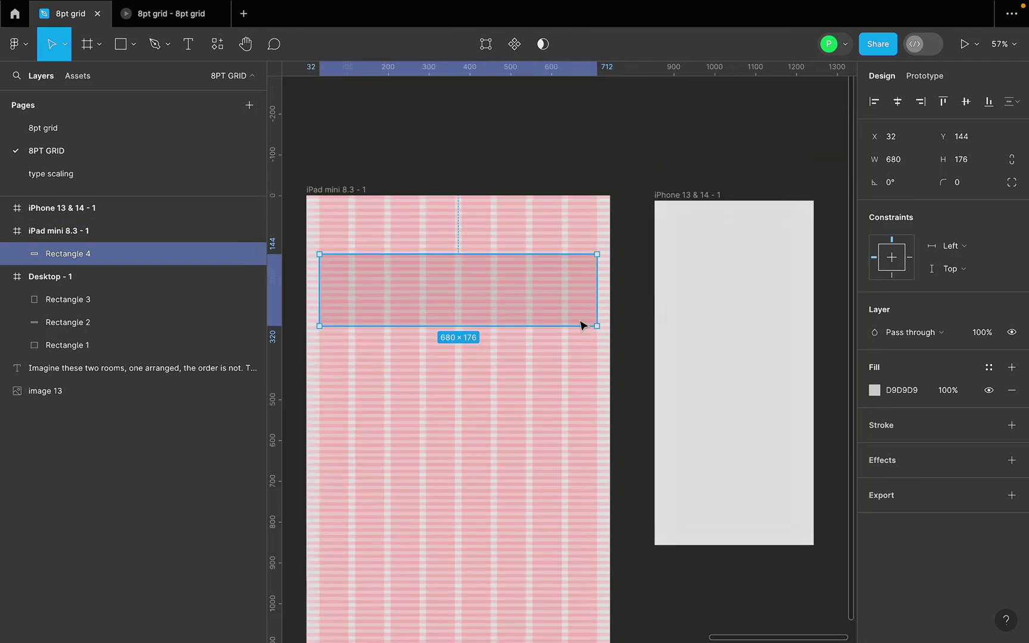
Move the iPhone 13 & 14 frame slightly farther from the iPad mini frame, to X 4537.
scroll(520, 354, "right", 2)
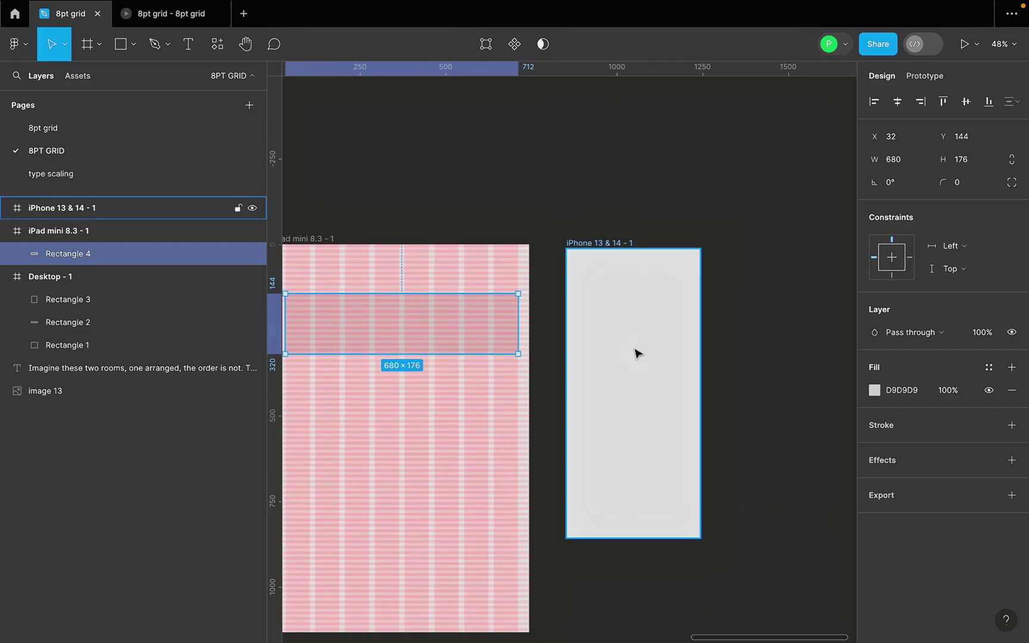
scroll(636, 352, "up", 3)
left_click(641, 350)
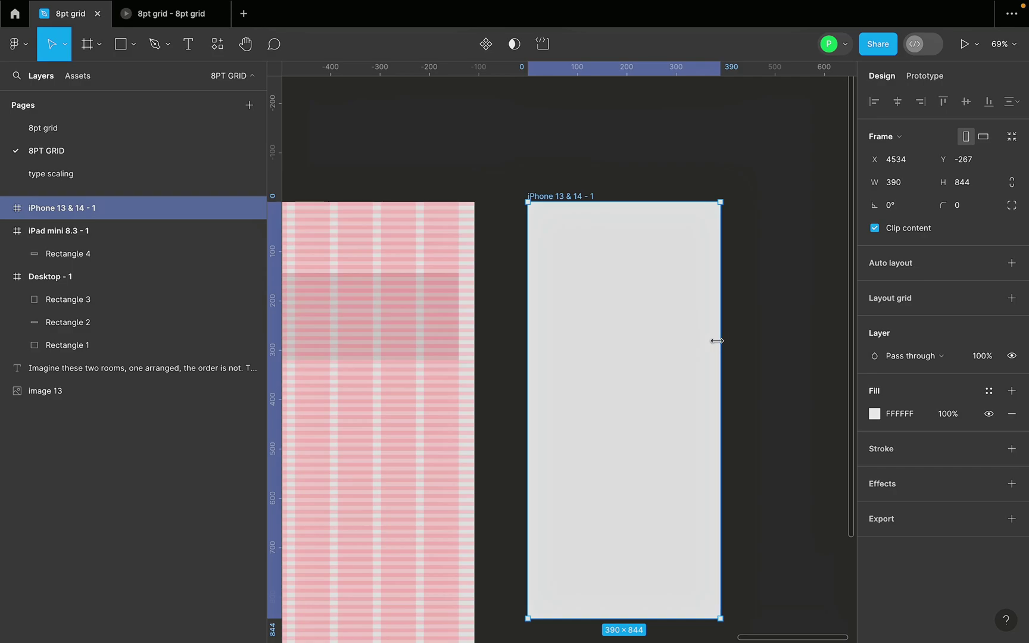
left_click_drag(654, 340, 655, 339)
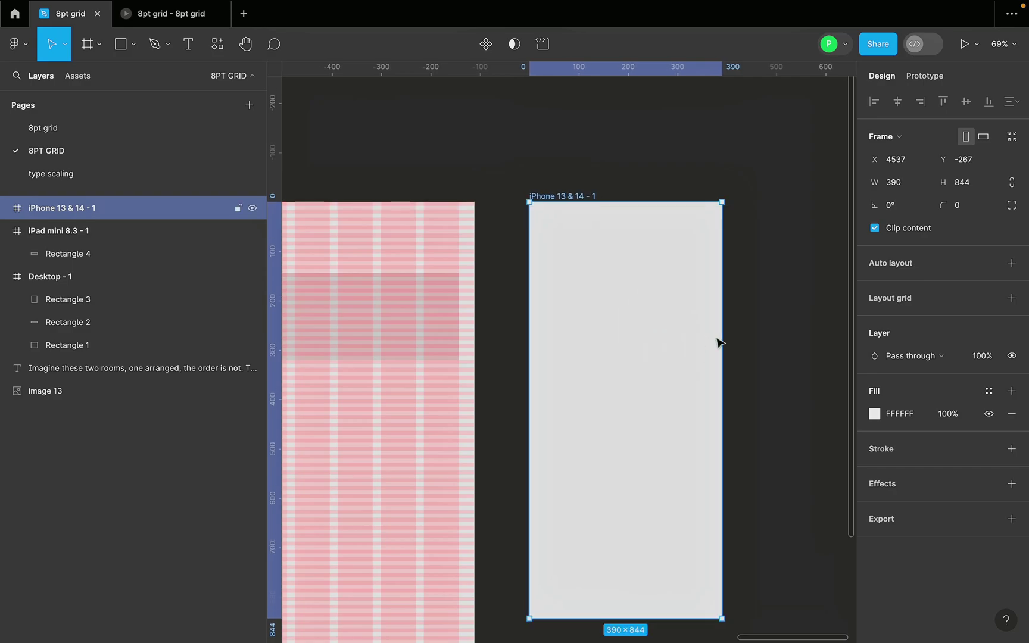
Copy the 1000-row, 8px layout grid from the iPad mini frame and paste it onto the iPhone 13 & 14 frame.
scroll(756, 333, "up", 2)
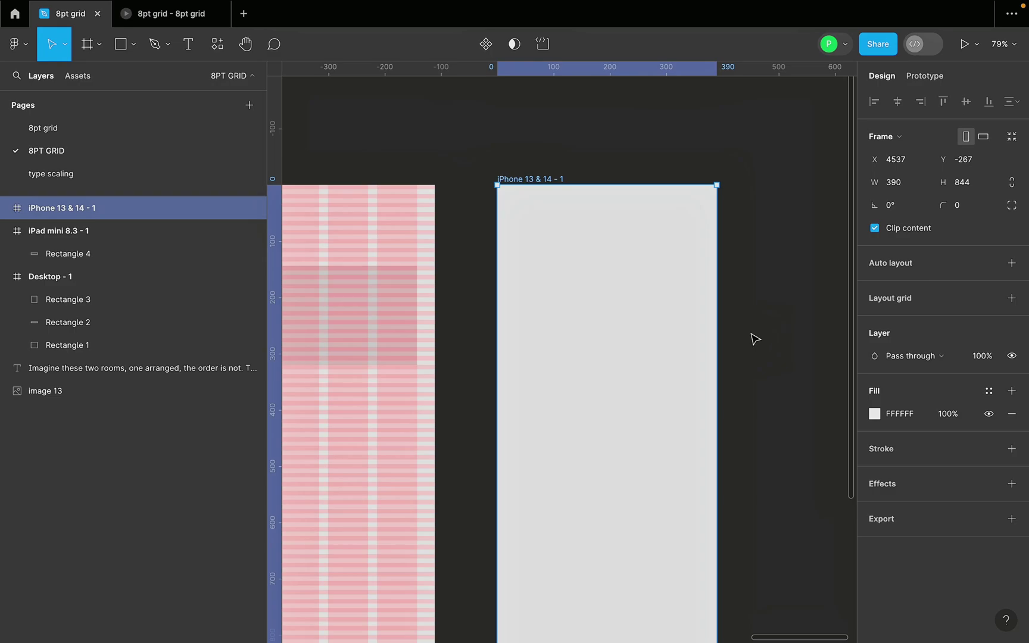
scroll(757, 340, "down", 3)
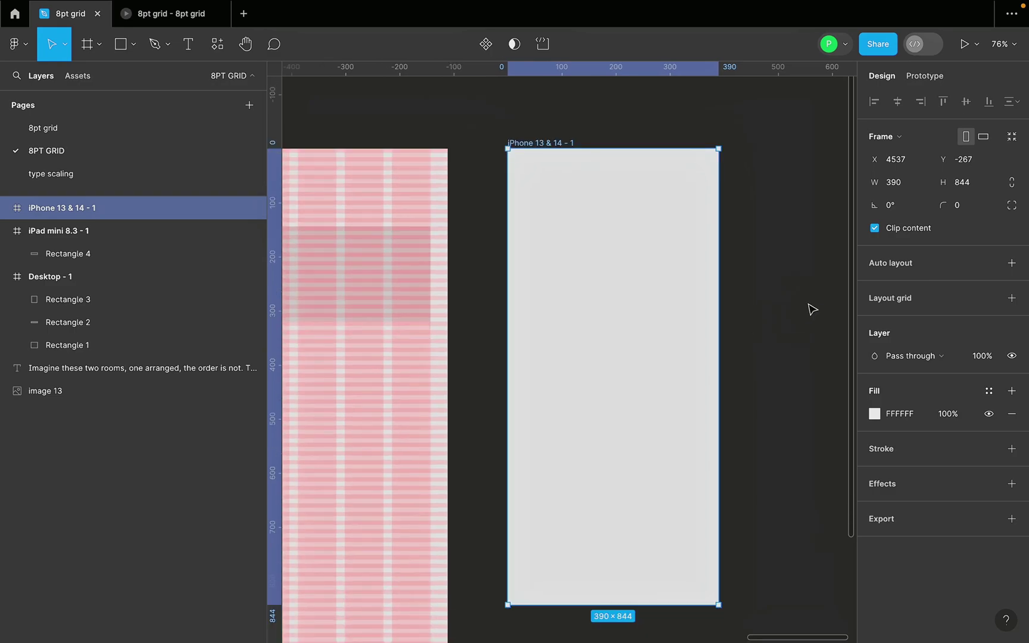
scroll(808, 302, "up", 2)
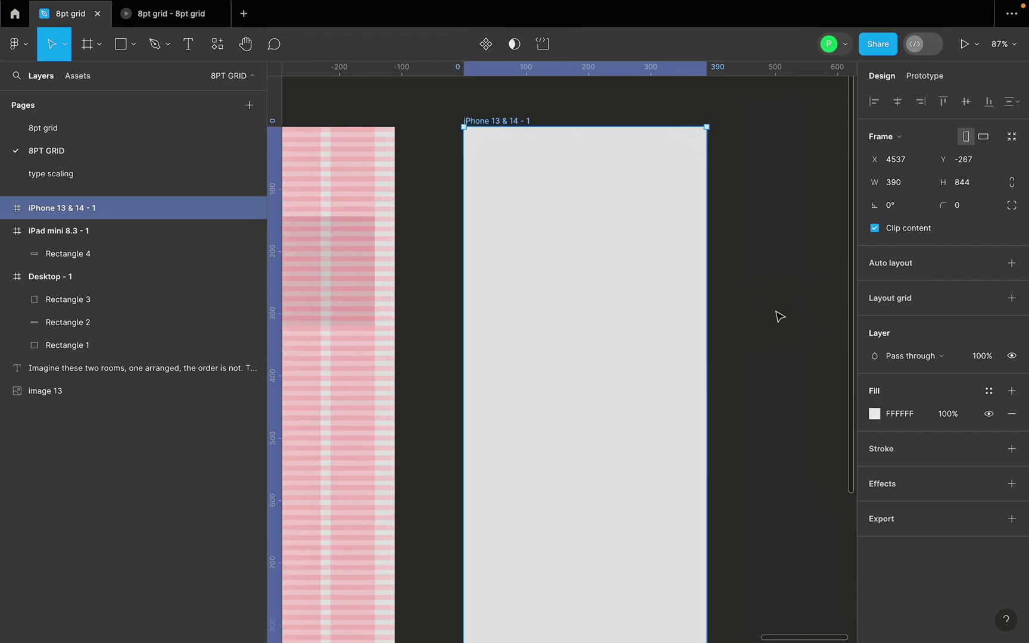
scroll(691, 287, "down", 5)
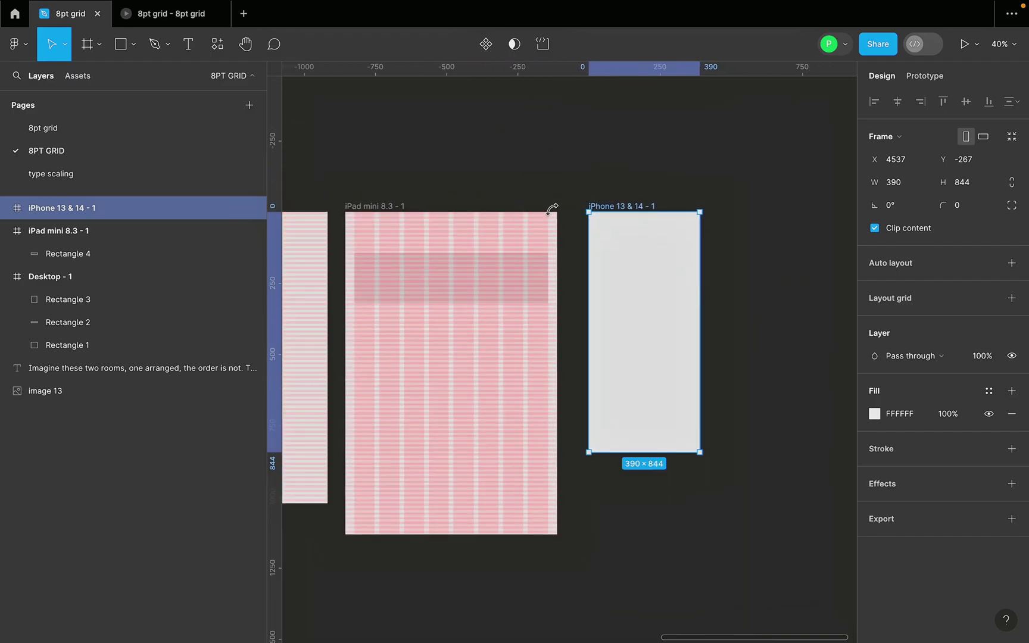
left_click(551, 212)
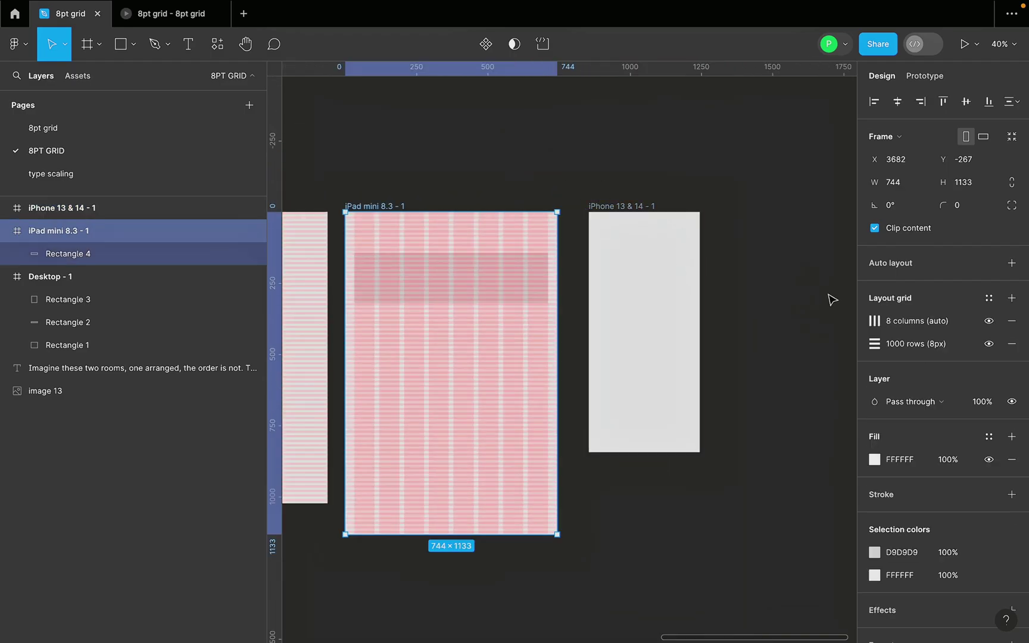
left_click(859, 344)
left_click(653, 206)
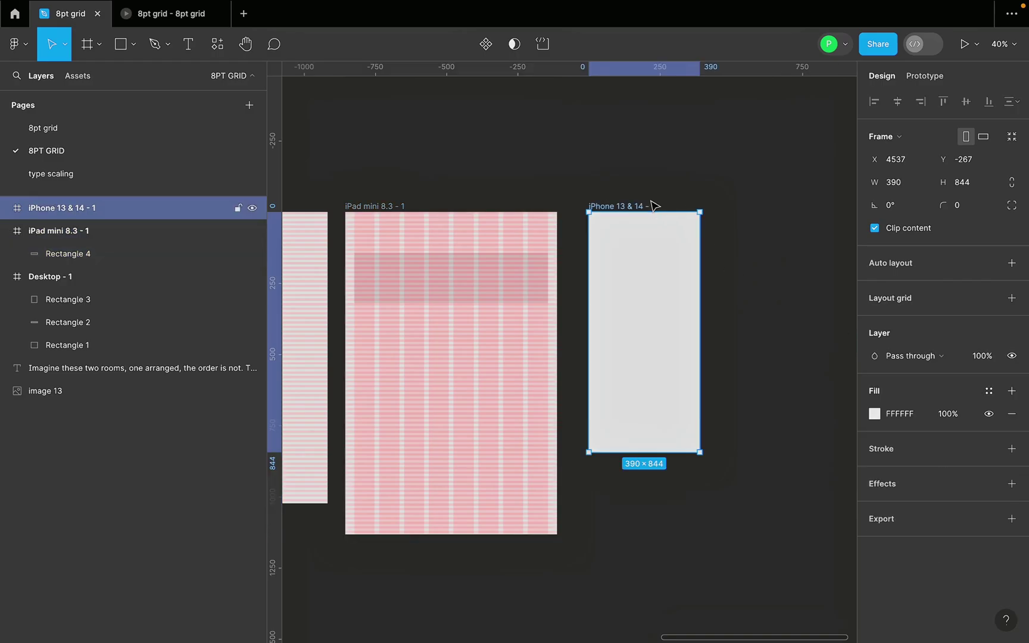
key("ctrl+v")
key("shift+2")
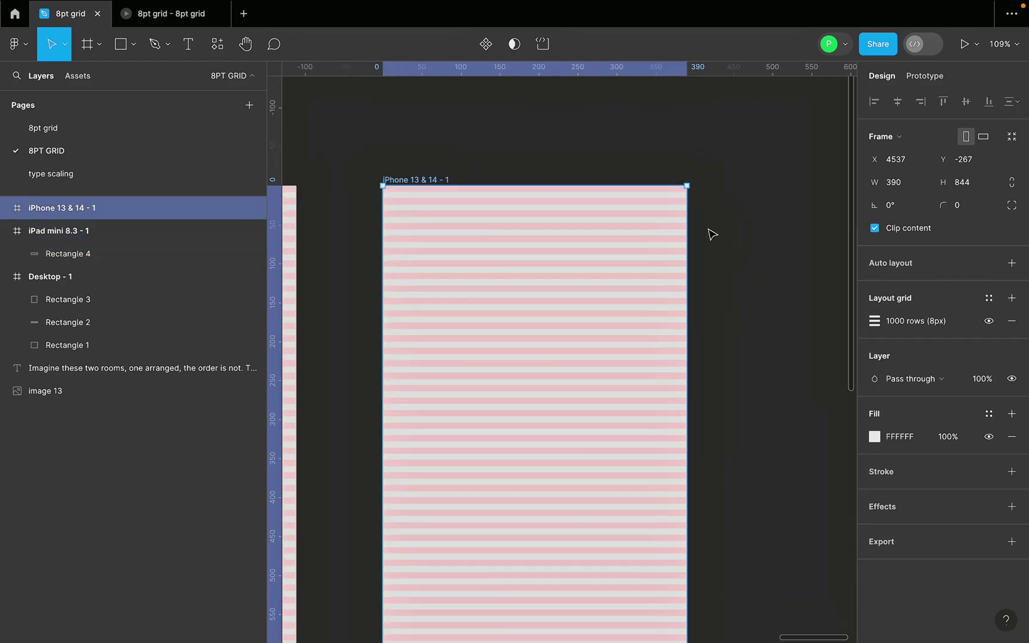
Add a second layout grid to the iPhone 13 & 14 frame and change its type to columns.
left_click(1010, 298)
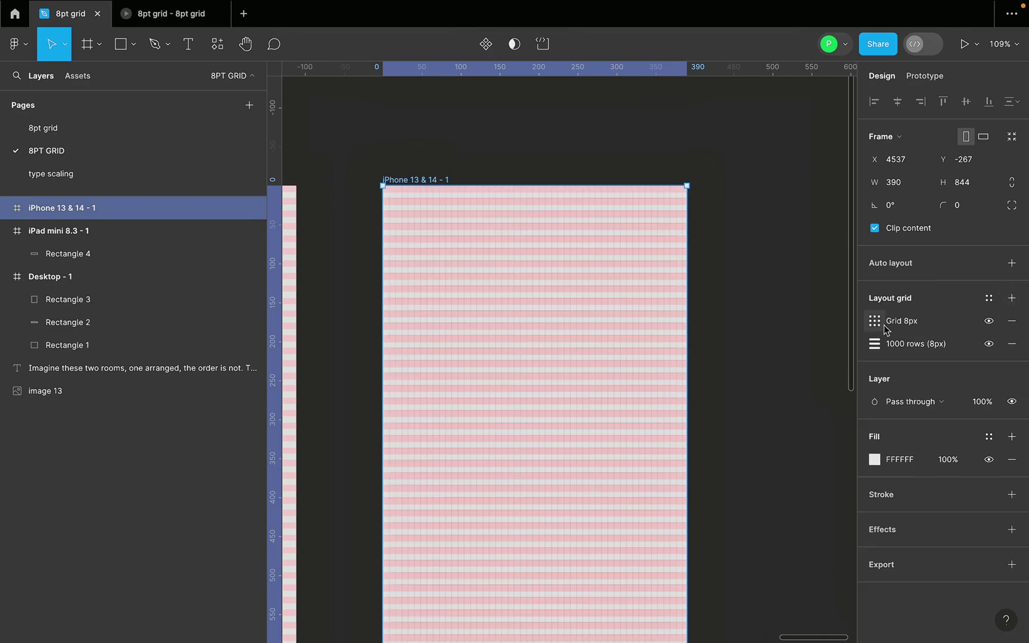
left_click(873, 320)
left_click(709, 323)
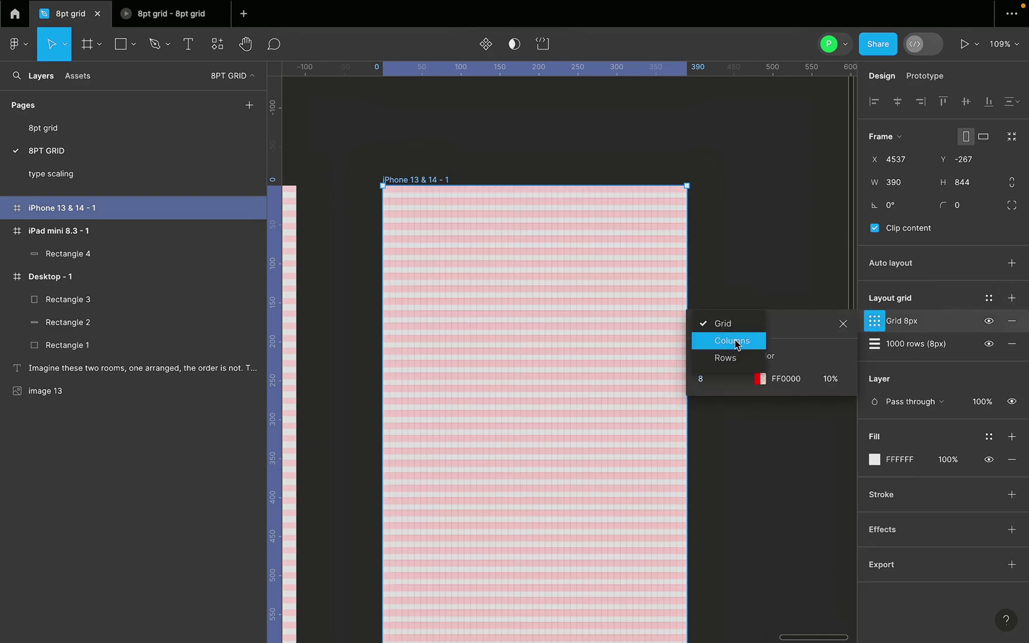
left_click(738, 340)
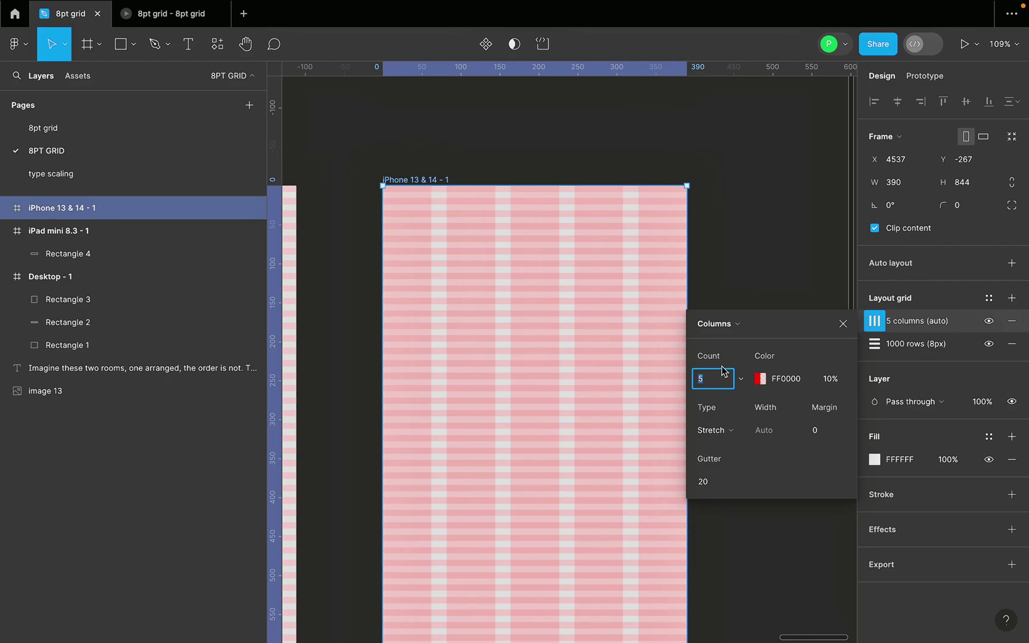
Set the iPhone frame's column grid to a count of 4 with a margin of 16 and a gutter of 16.
type("4")
left_click(711, 482)
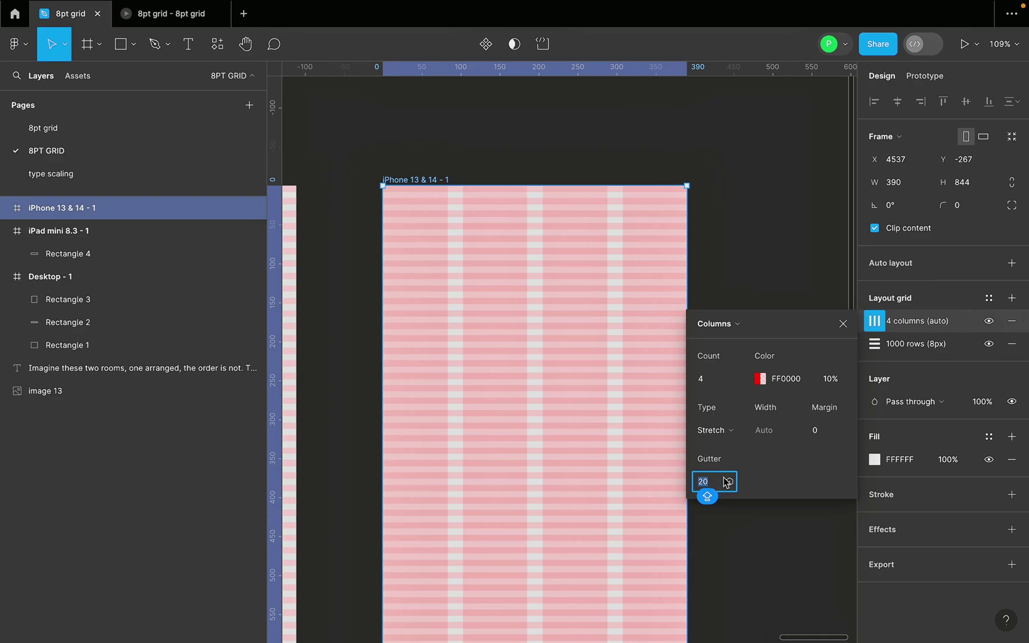
left_click(817, 429)
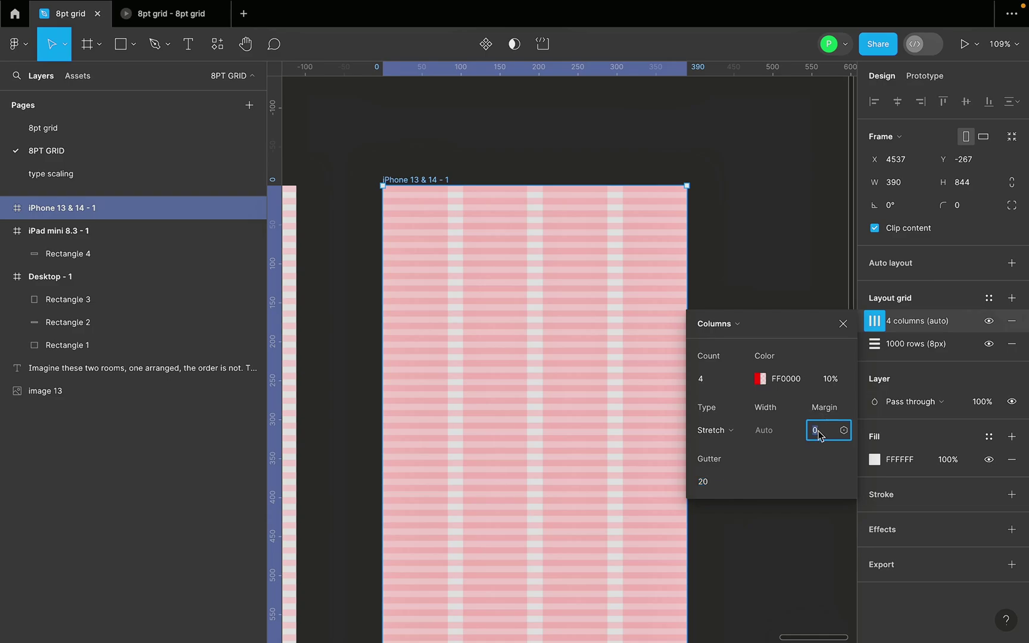
type("16")
key("Return")
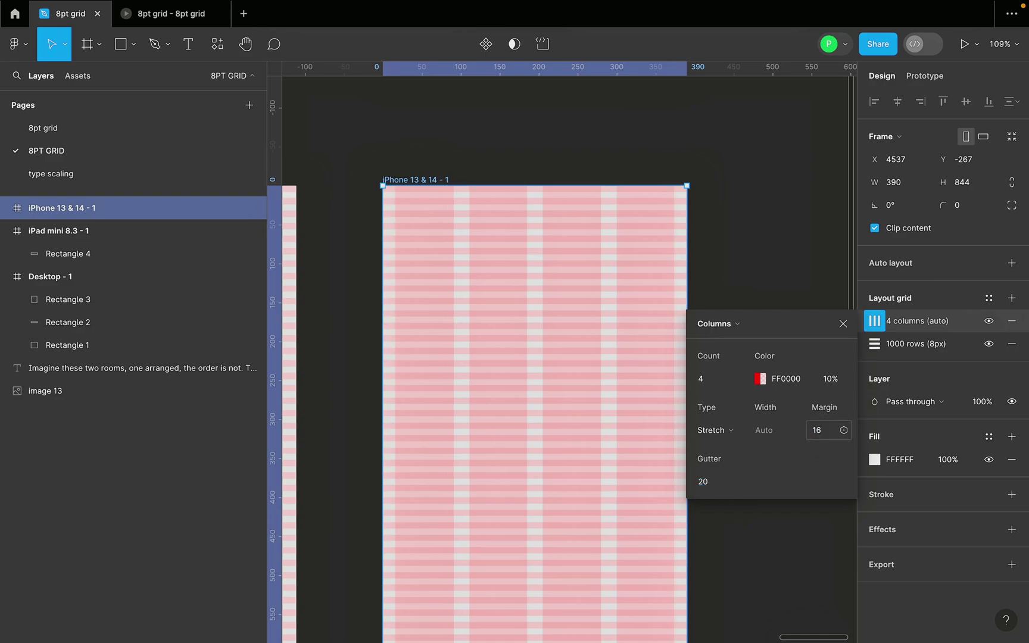
left_click(714, 485)
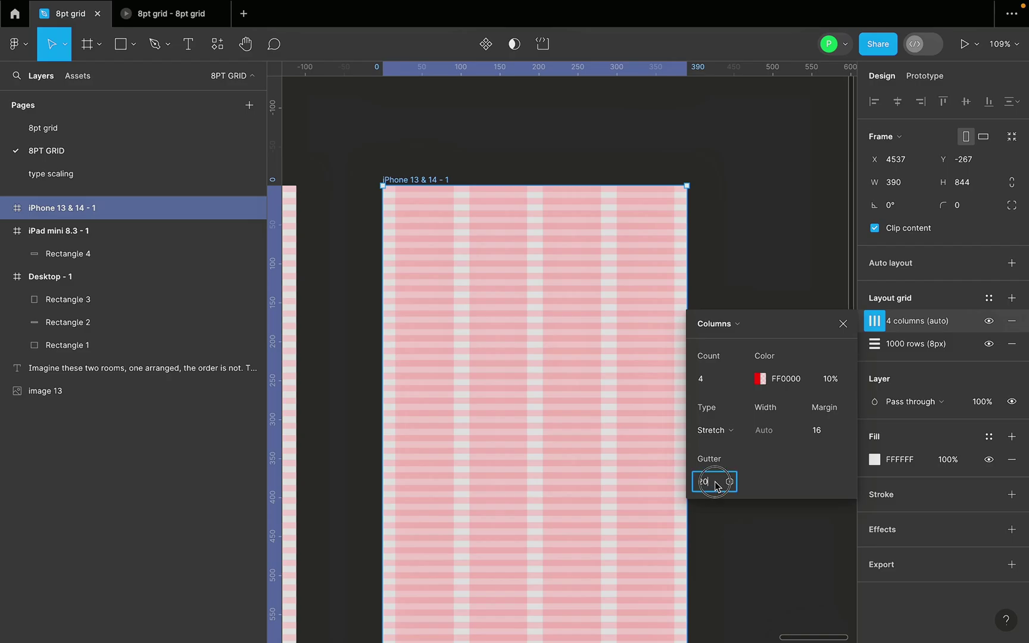
type("16")
key("Return")
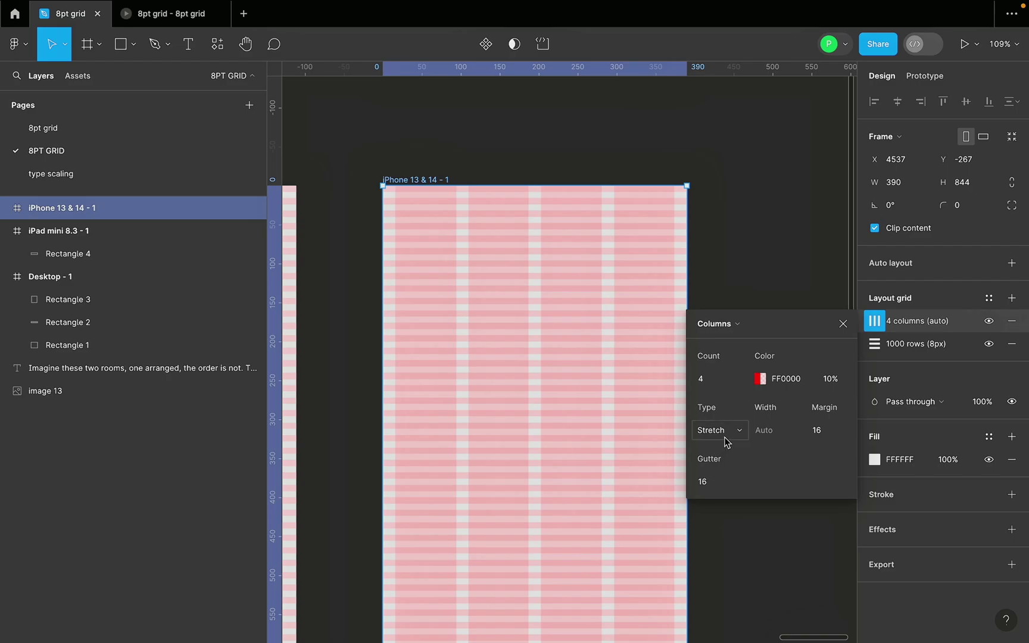
key("shift+1")
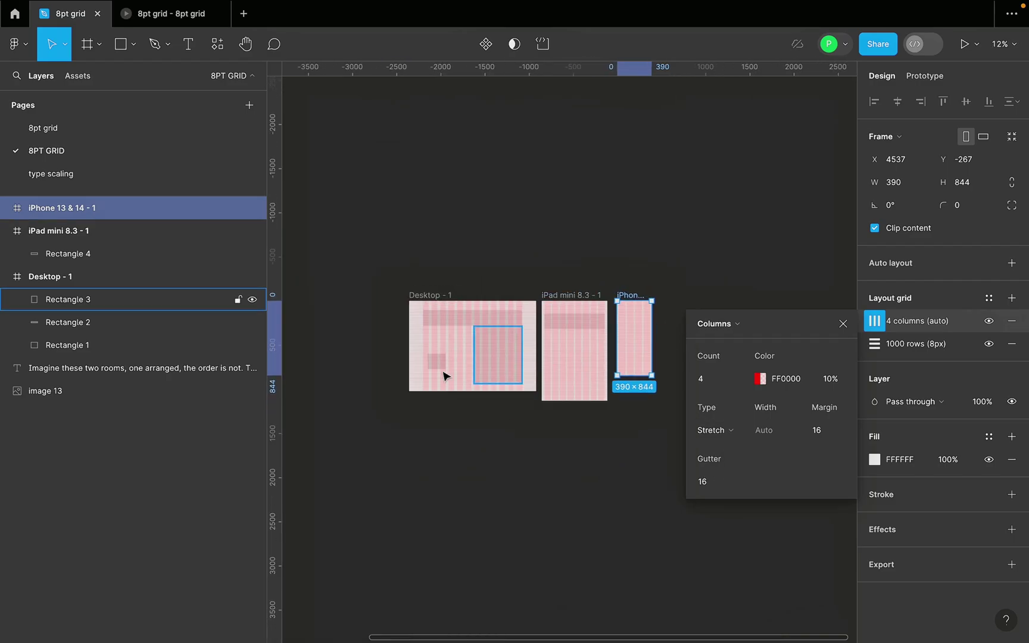
scroll(471, 360, "left", 5)
scroll(453, 363, "up", 2)
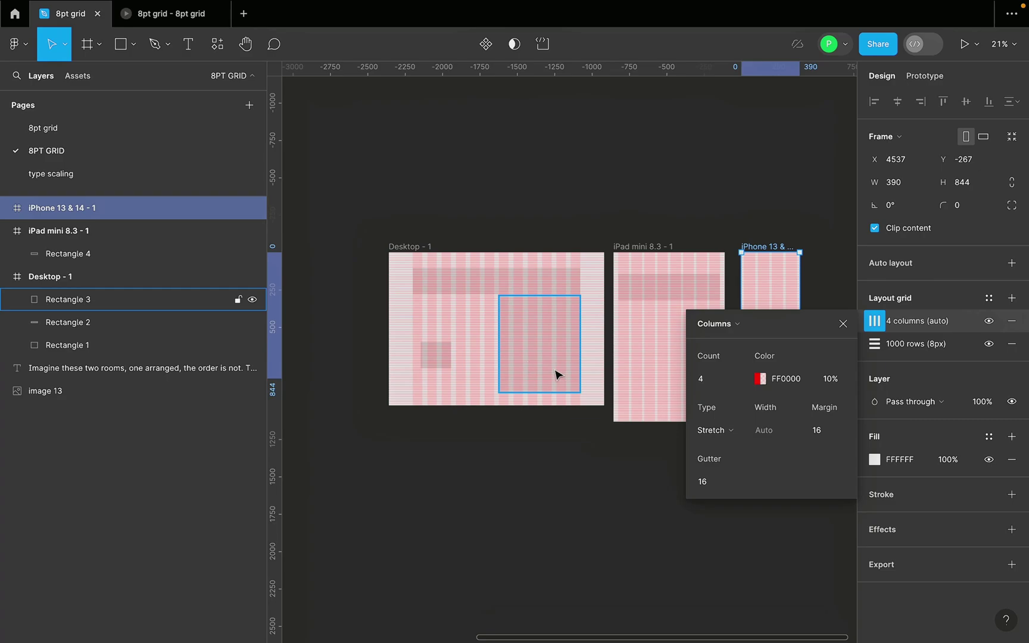
scroll(576, 369, "up", 1)
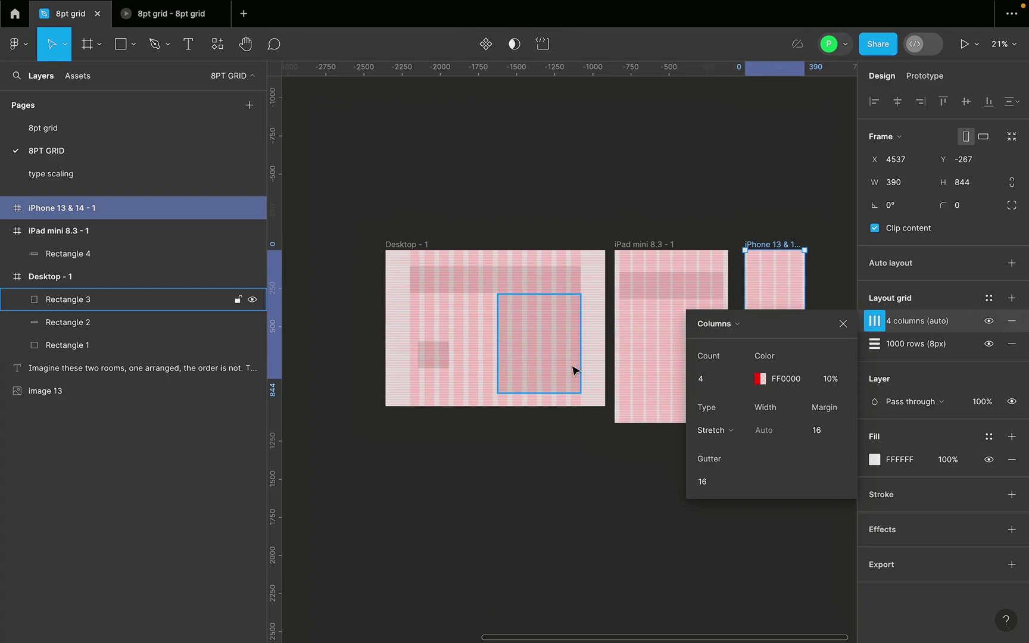
scroll(574, 372, "down", 5)
scroll(576, 374, "down", 5)
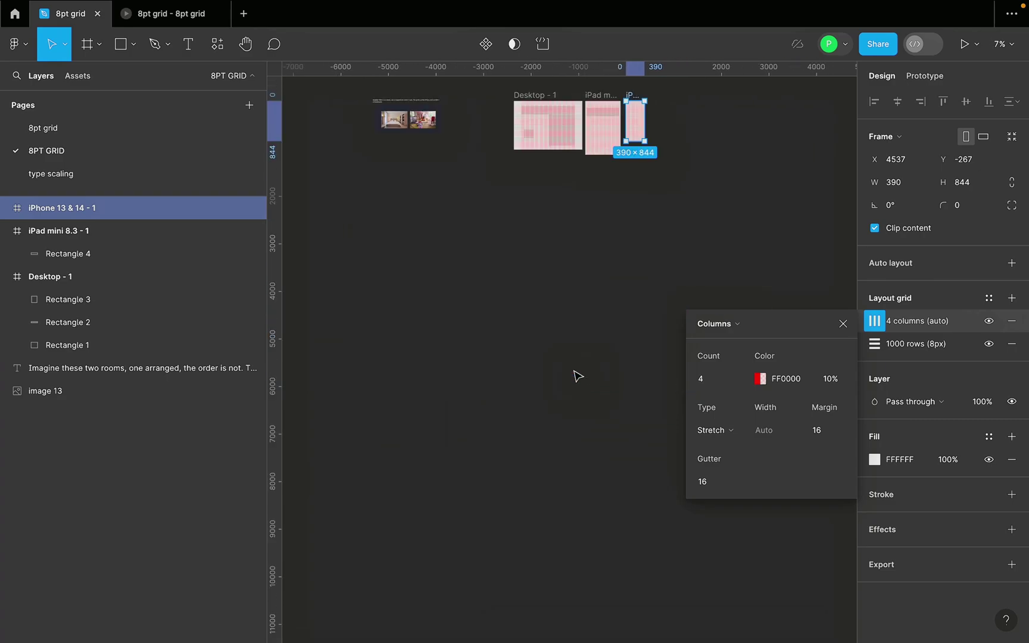
Switch to the 8pt grid page and select the Hello Dreams frame.
scroll(576, 374, "up", 5)
scroll(605, 383, "down", 3)
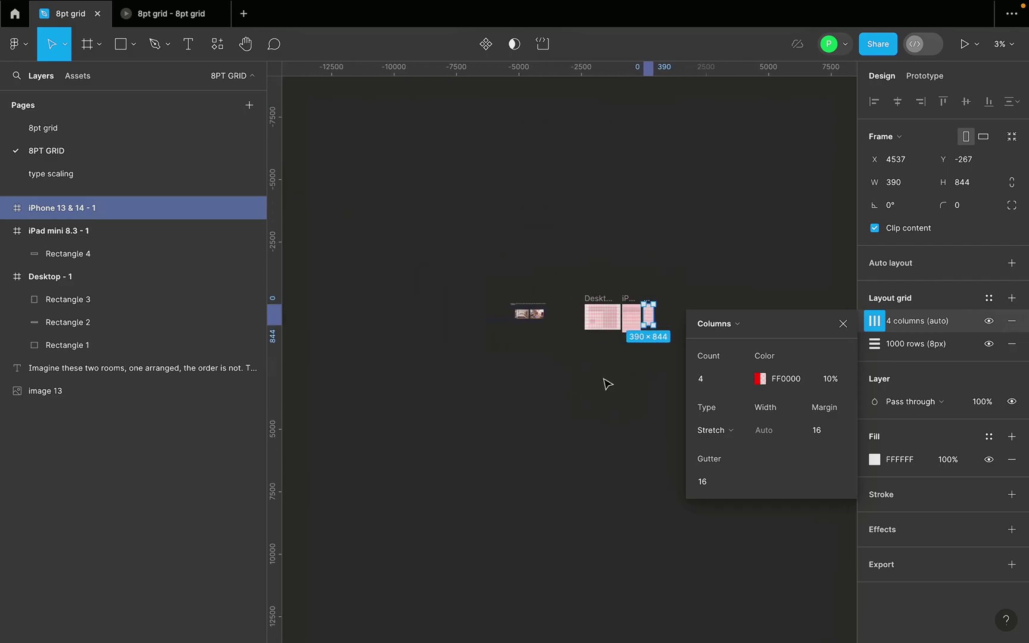
scroll(642, 316, "up", 2)
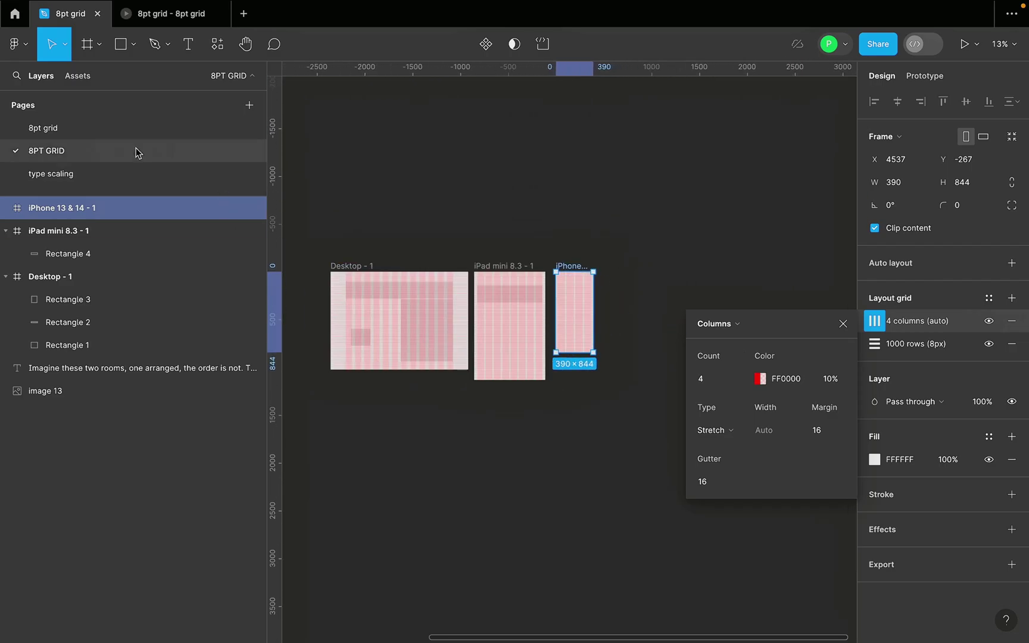
left_click(133, 128)
scroll(694, 349, "down", 5)
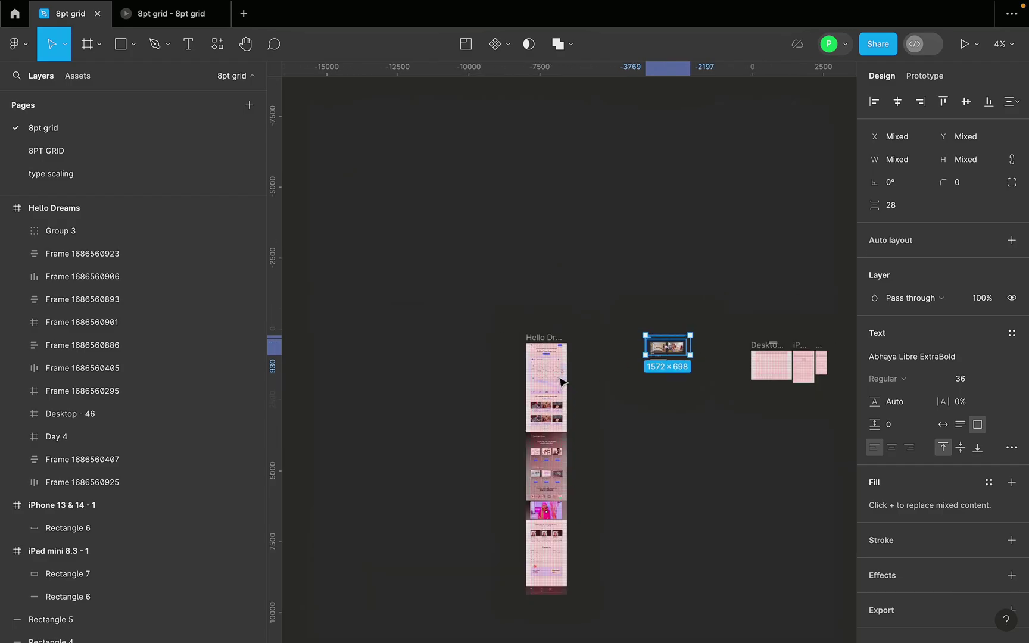
scroll(556, 375, "up", 4)
left_click(502, 279)
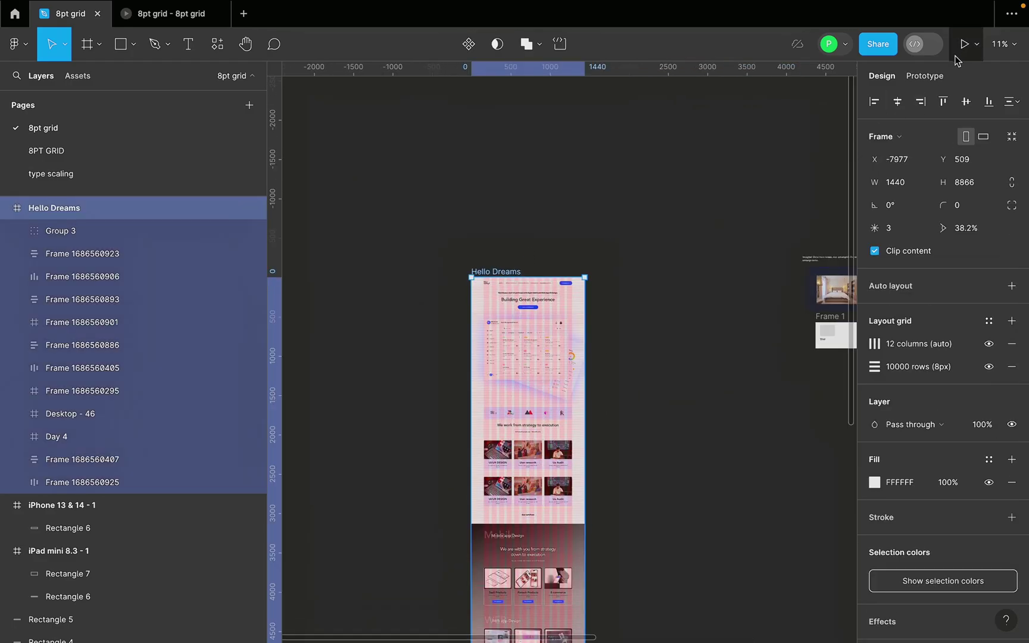
Preview the Hello Dreams frame, enlarge the preview window, and open the prototype in its own tab.
left_click(975, 45)
left_click(952, 96)
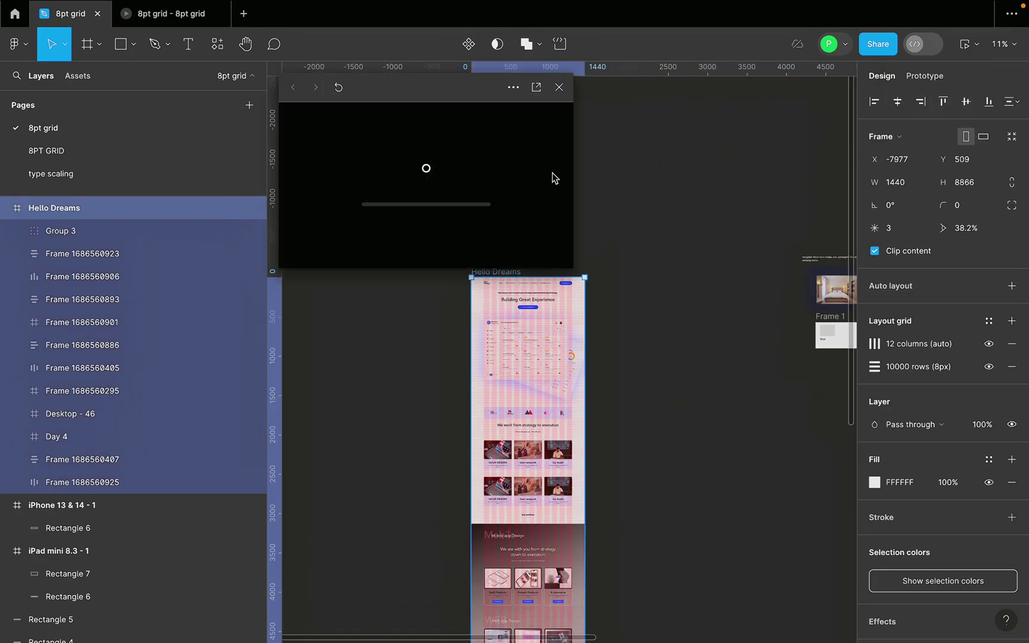
left_click_drag(576, 269, 859, 527)
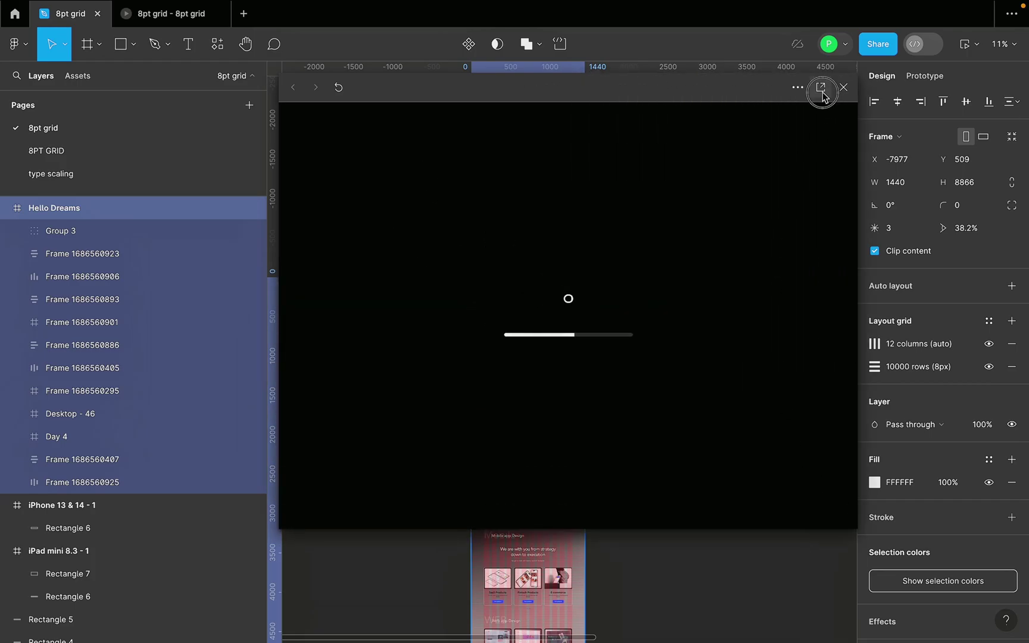
left_click(788, 87)
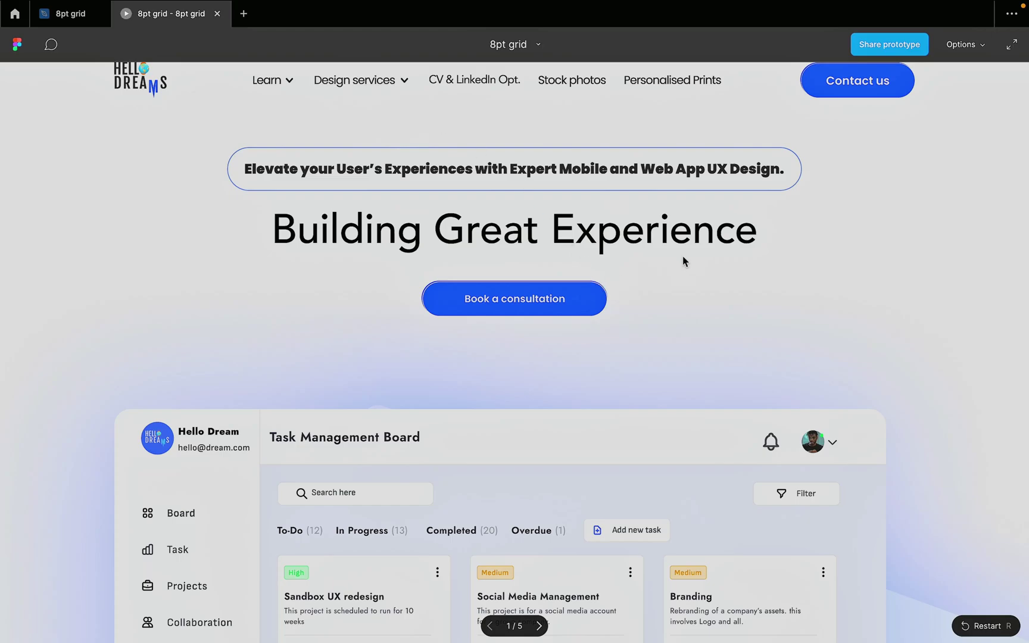
Examine the layout and spacing of the Hello Dreams header, hero section and Task Management Board in the prototype.
scroll(682, 256, "down", 1)
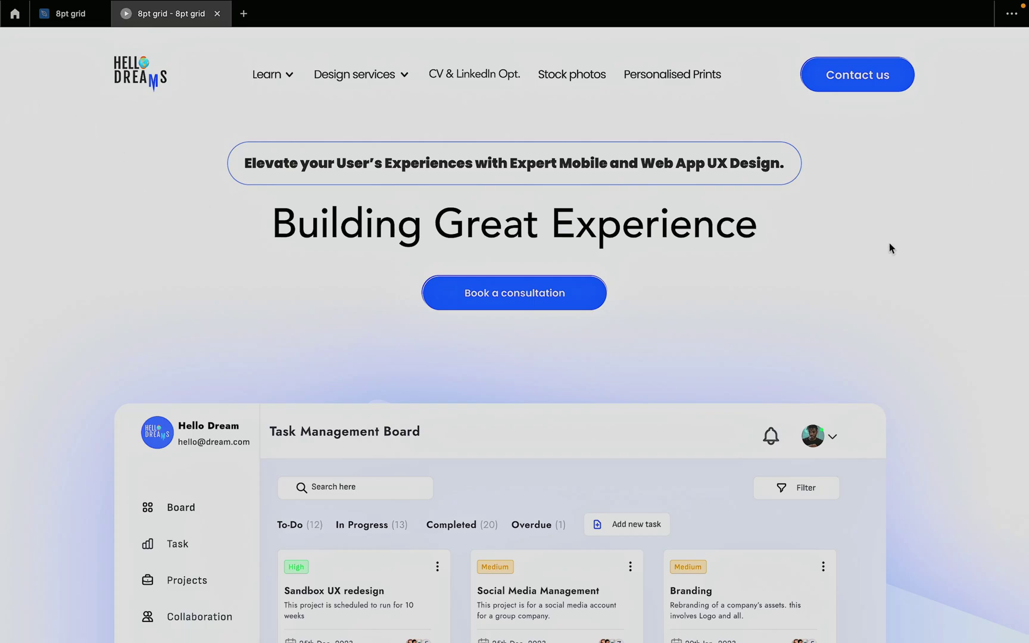
scroll(785, 391, "down", 2)
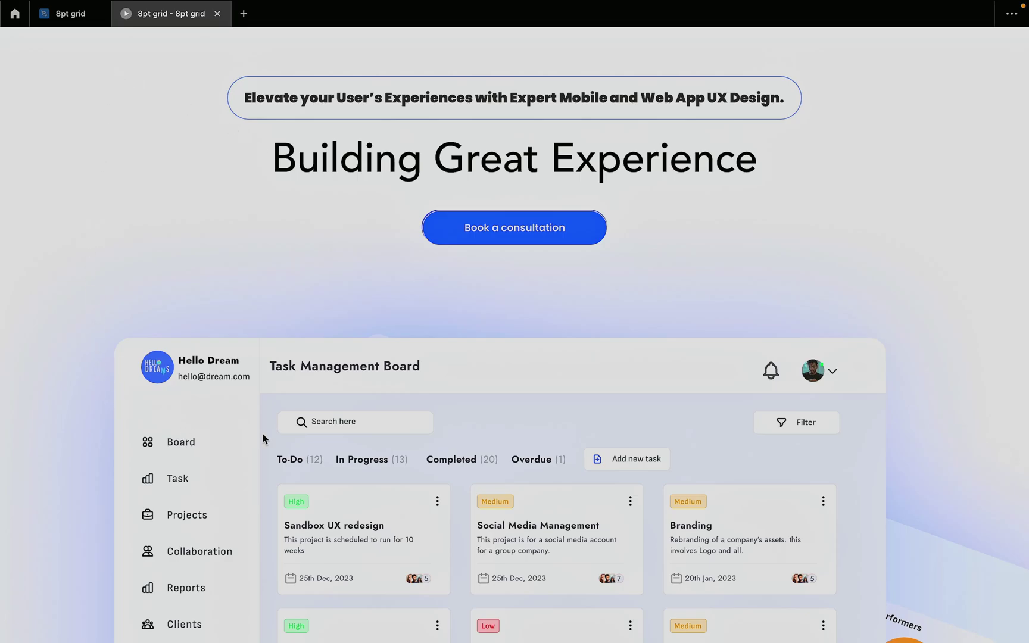
scroll(368, 463, "down", 5)
scroll(382, 471, "up", 7)
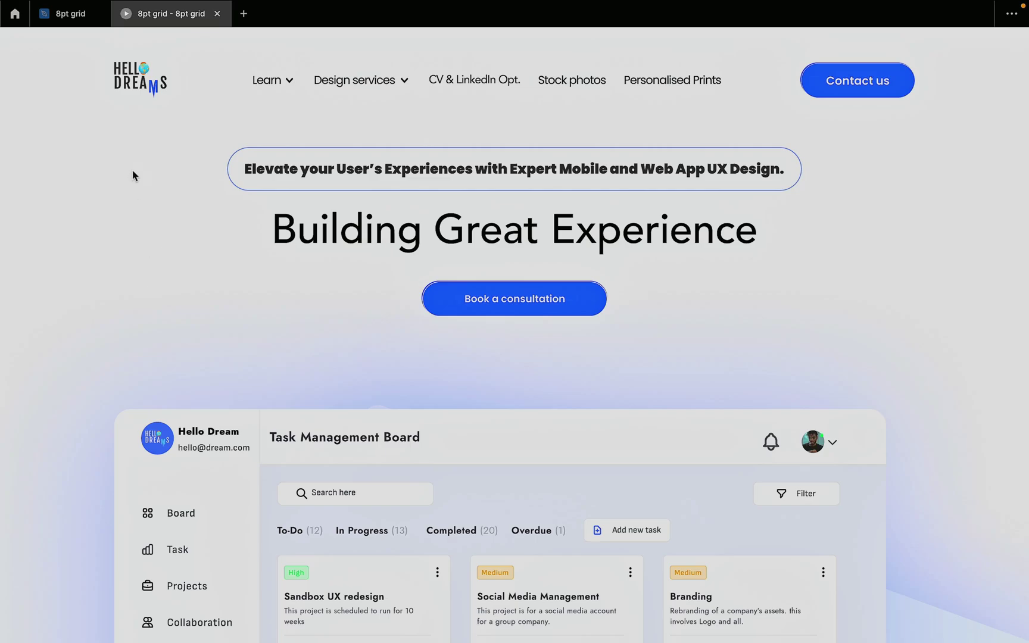
scroll(530, 323, "down", 1)
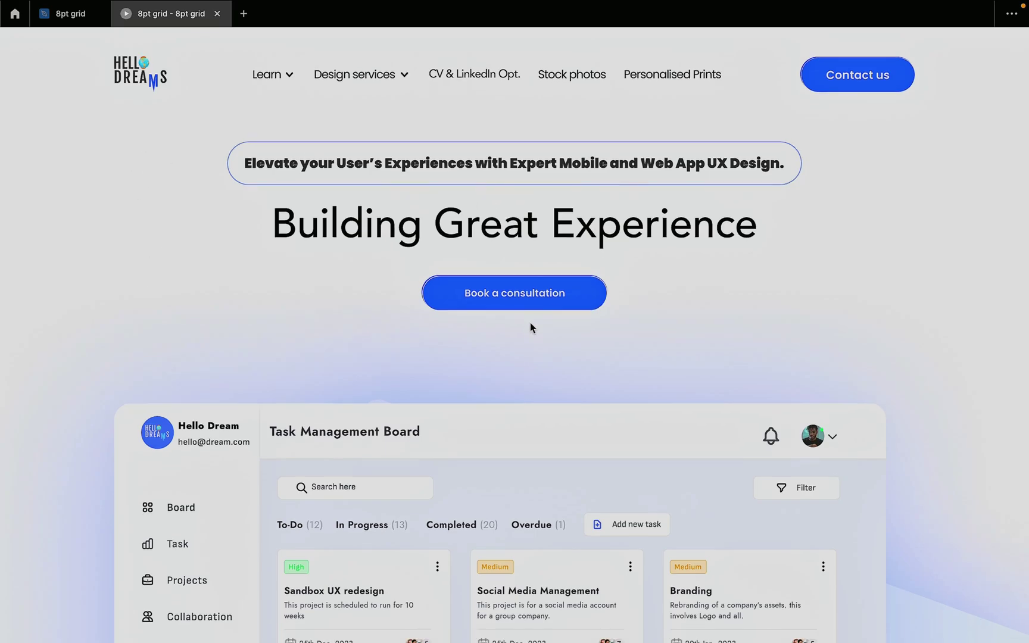
scroll(532, 326, "down", 5)
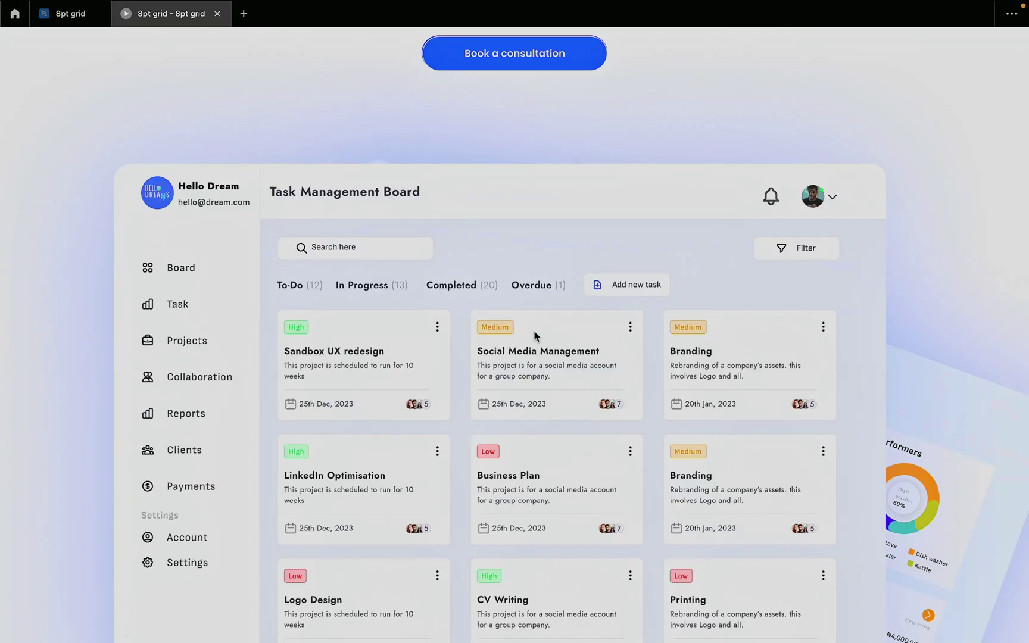
scroll(534, 335, "down", 1)
scroll(534, 335, "down", 1)
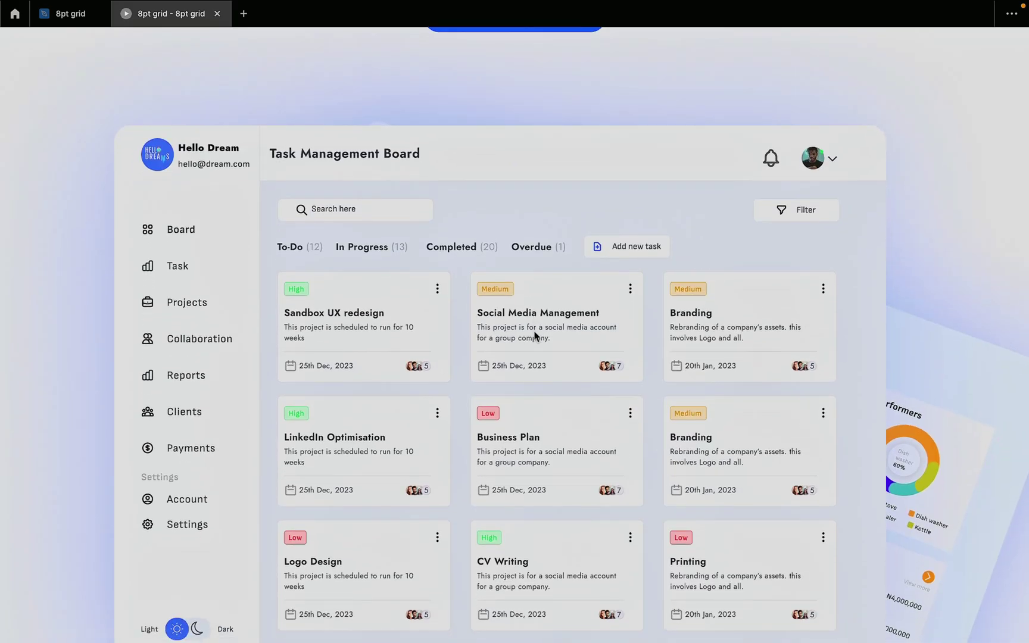
scroll(534, 331, "down", 5)
scroll(534, 335, "down", 1)
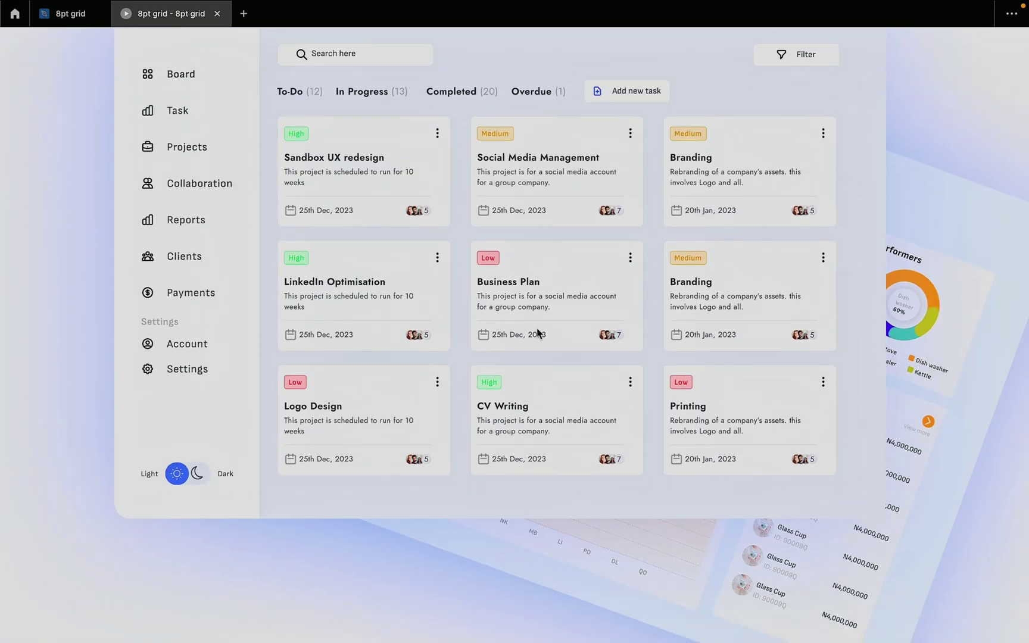
scroll(529, 329, "up", 1)
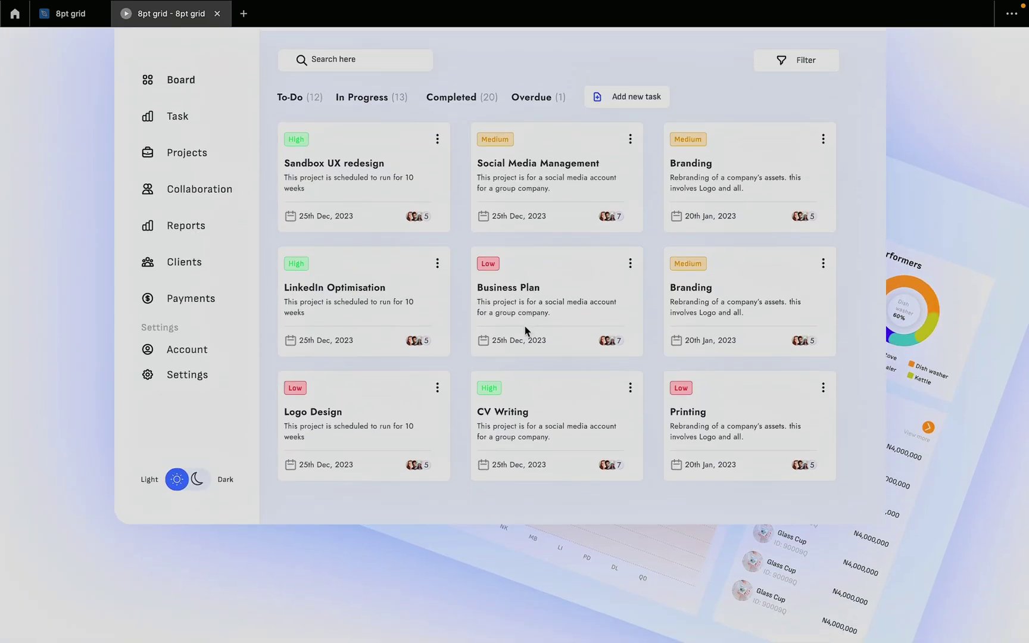
scroll(519, 329, "up", 2)
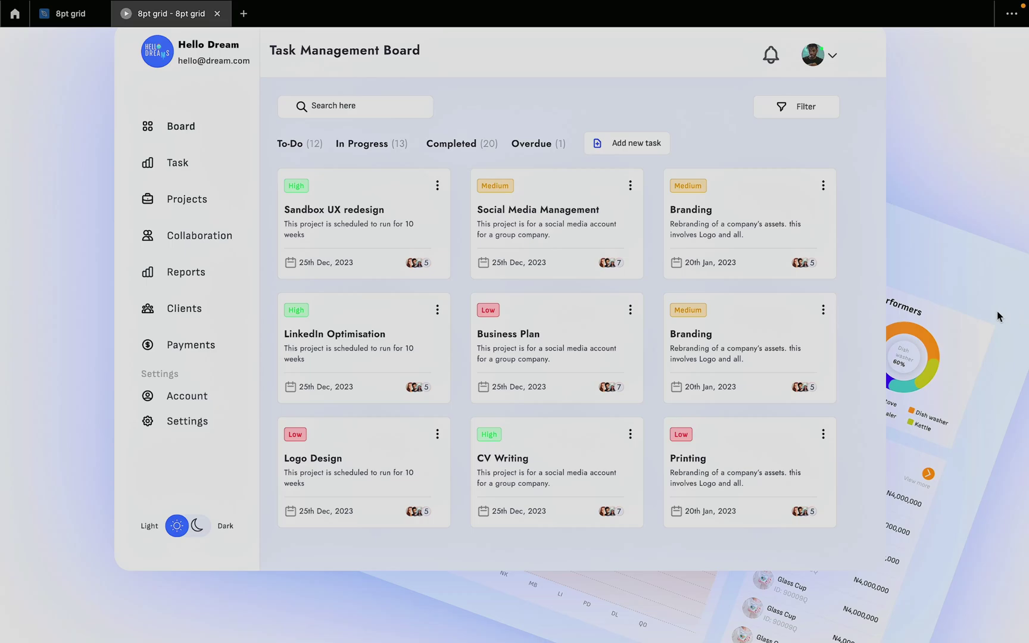
Look through the remaining Hello Dreams page sections down to the footer, checking card alignment and spacing, and return to the header.
scroll(996, 310, "down", 6)
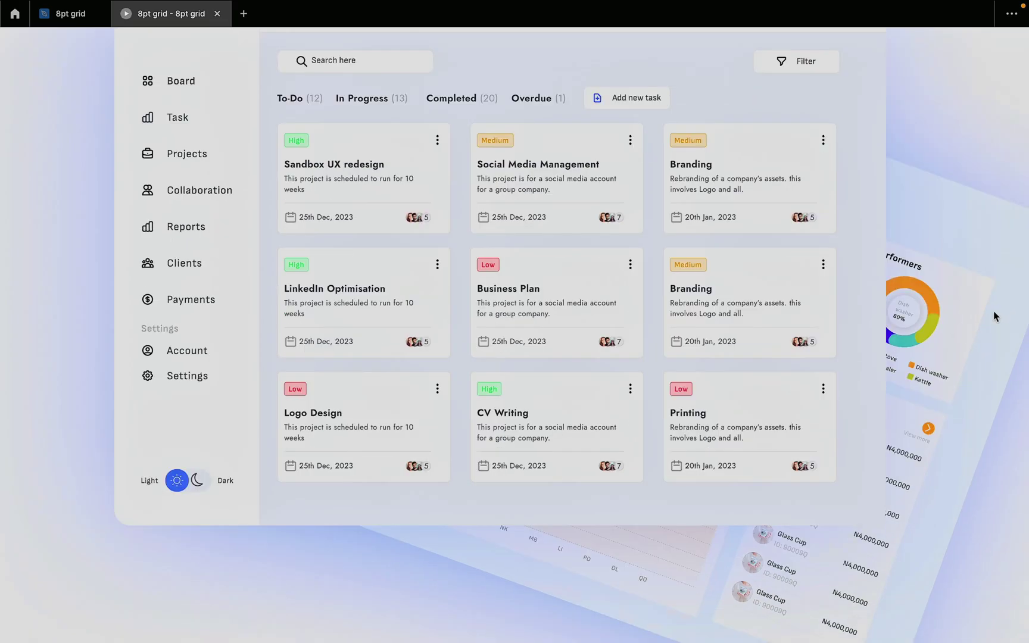
scroll(991, 311, "down", 5)
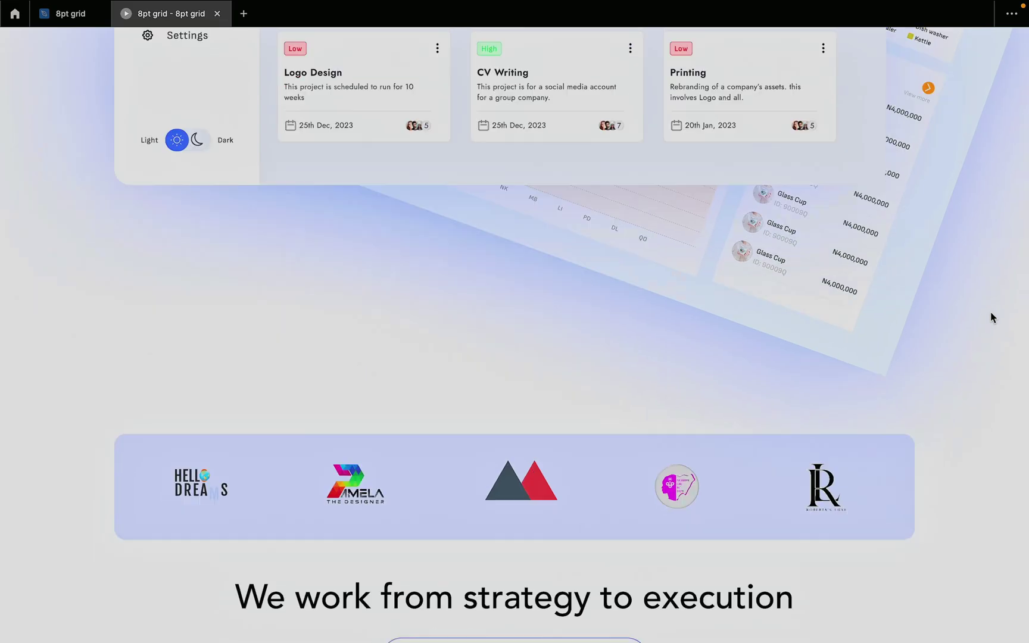
scroll(545, 331, "down", 1)
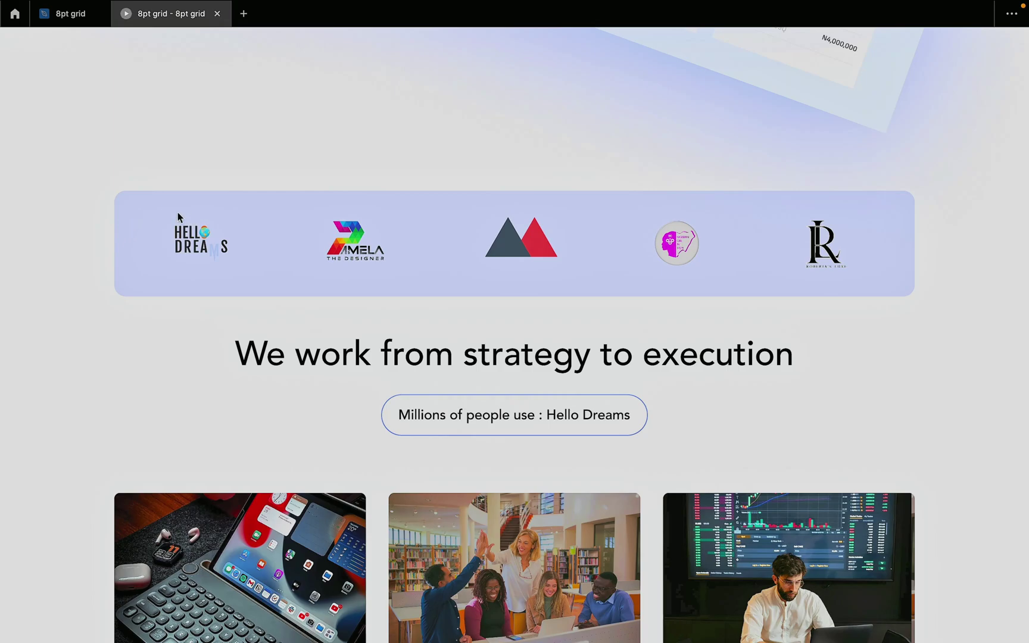
scroll(403, 295, "down", 7)
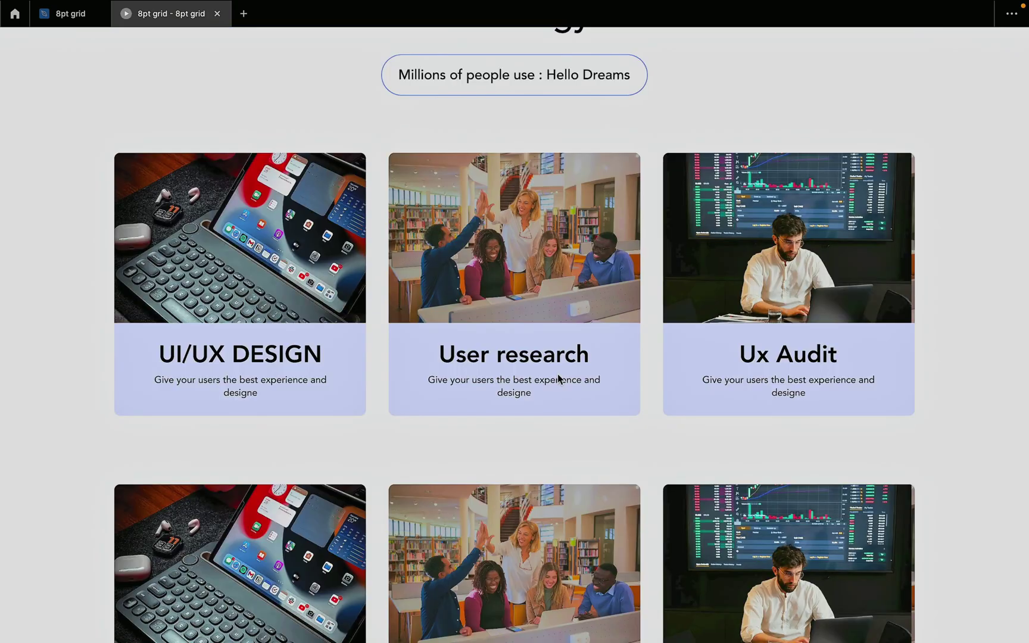
scroll(557, 379, "down", 7)
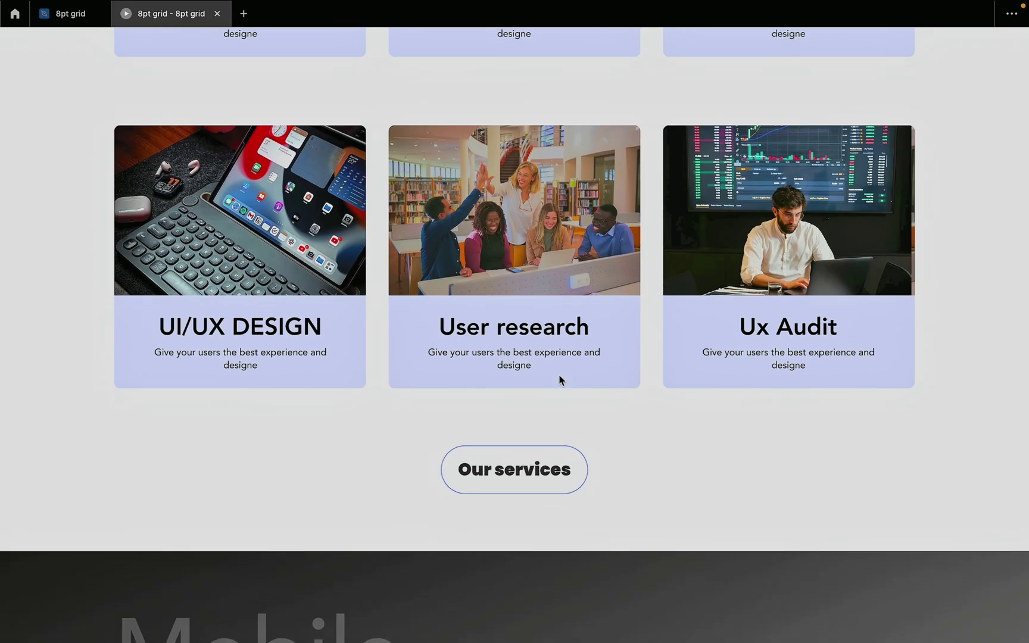
scroll(559, 379, "down", 20)
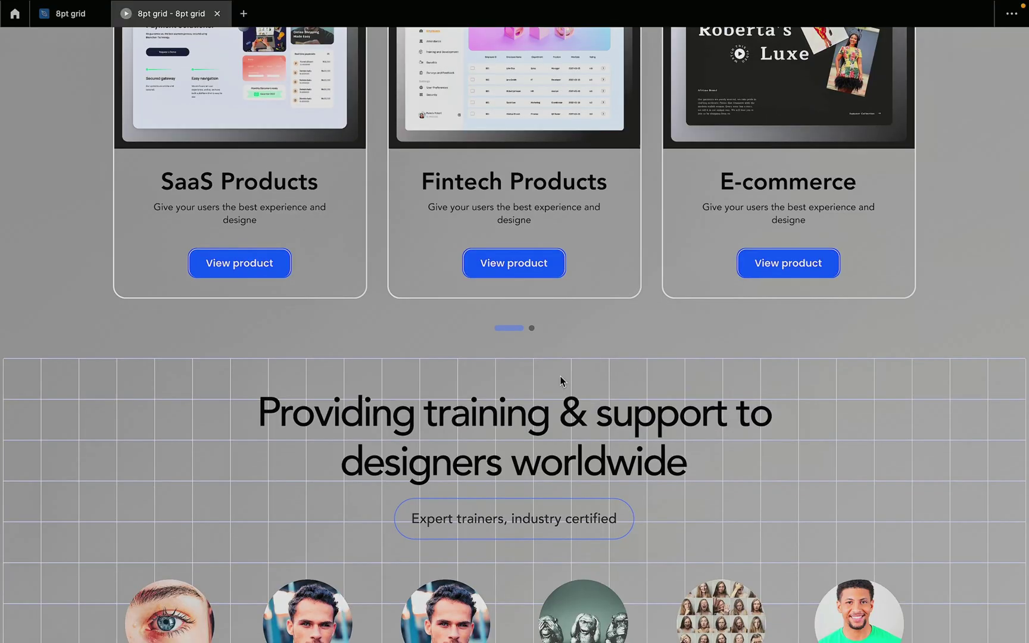
scroll(560, 377, "down", 20)
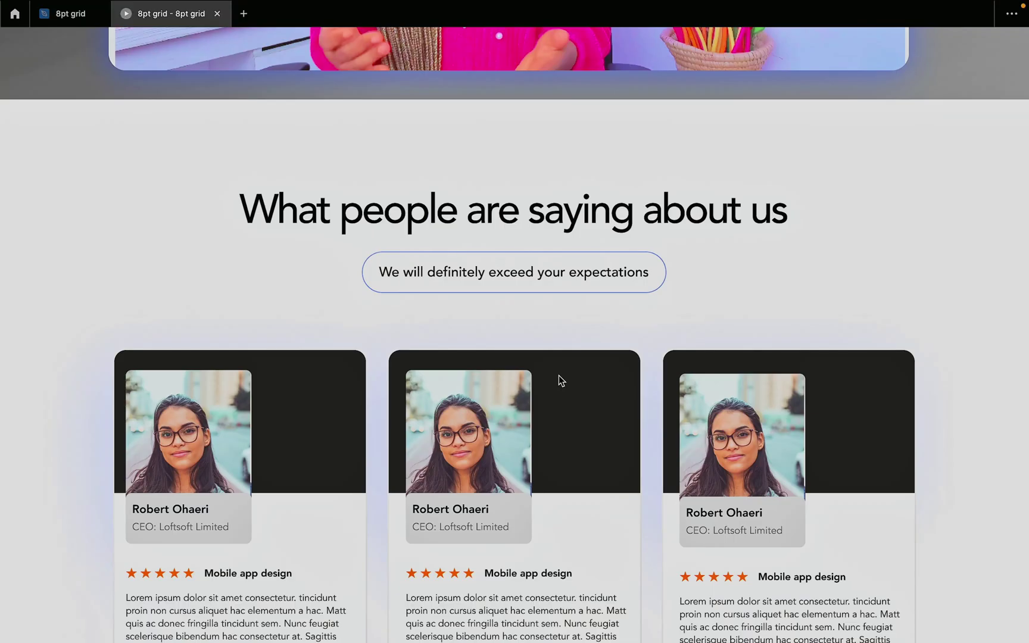
scroll(560, 376, "down", 20)
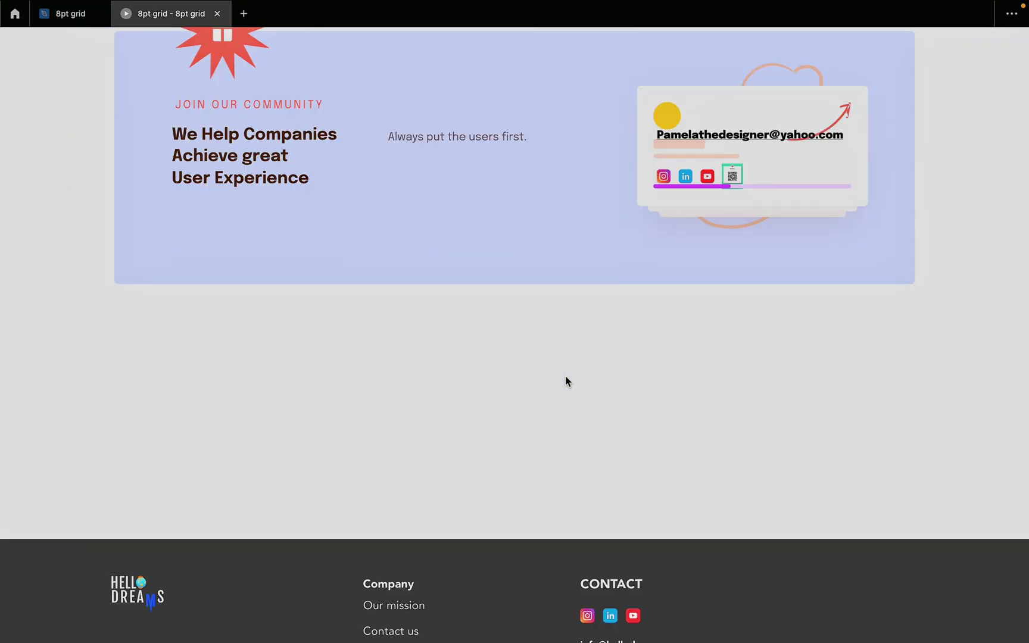
scroll(566, 377, "down", 2)
scroll(565, 377, "up", 20)
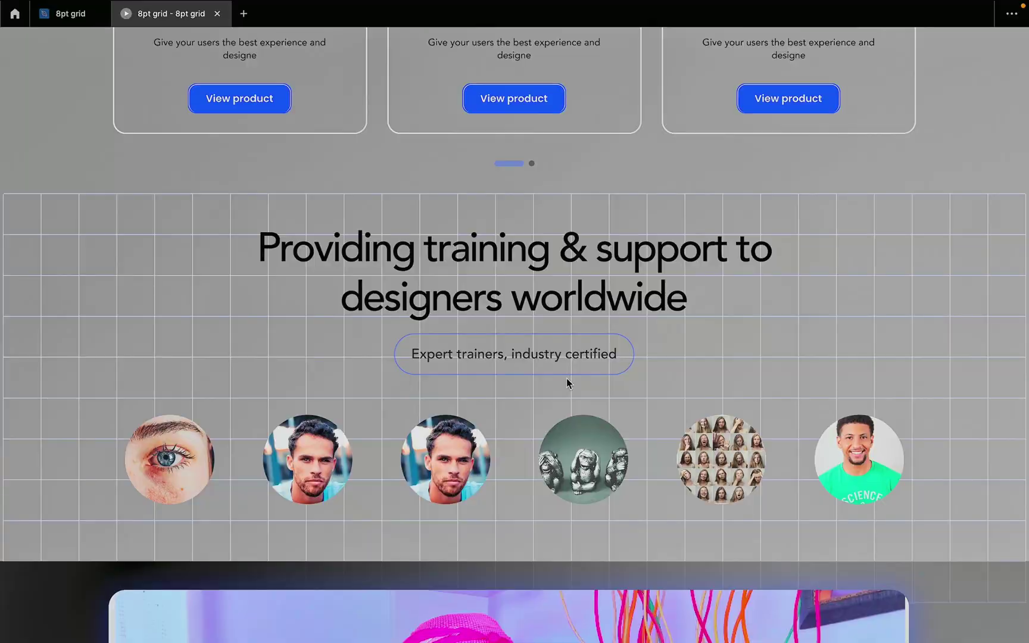
scroll(566, 382, "up", 15)
scroll(566, 382, "up", 10)
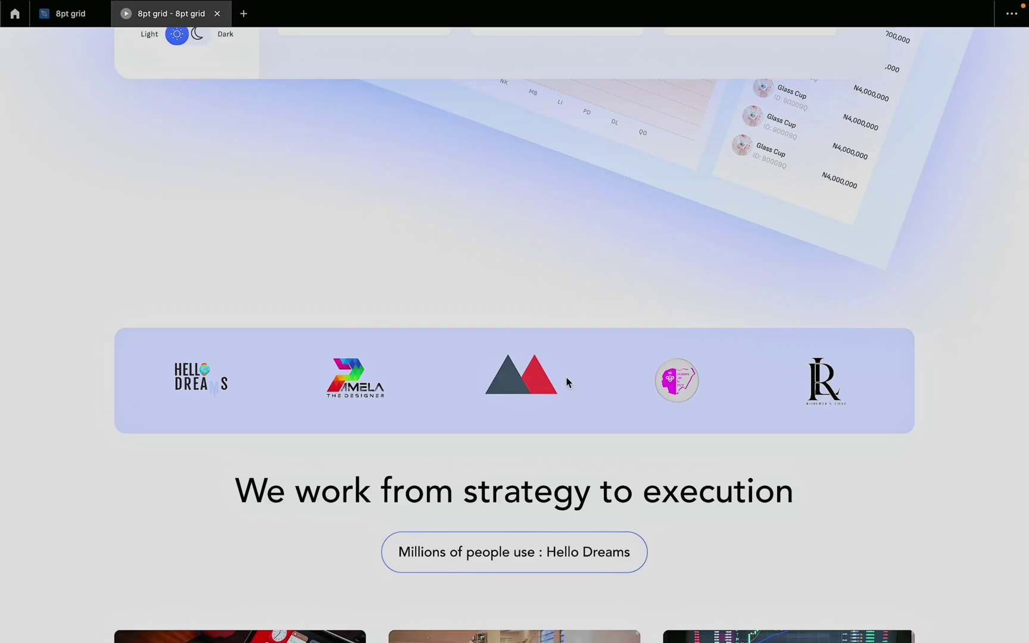
scroll(567, 382, "up", 6)
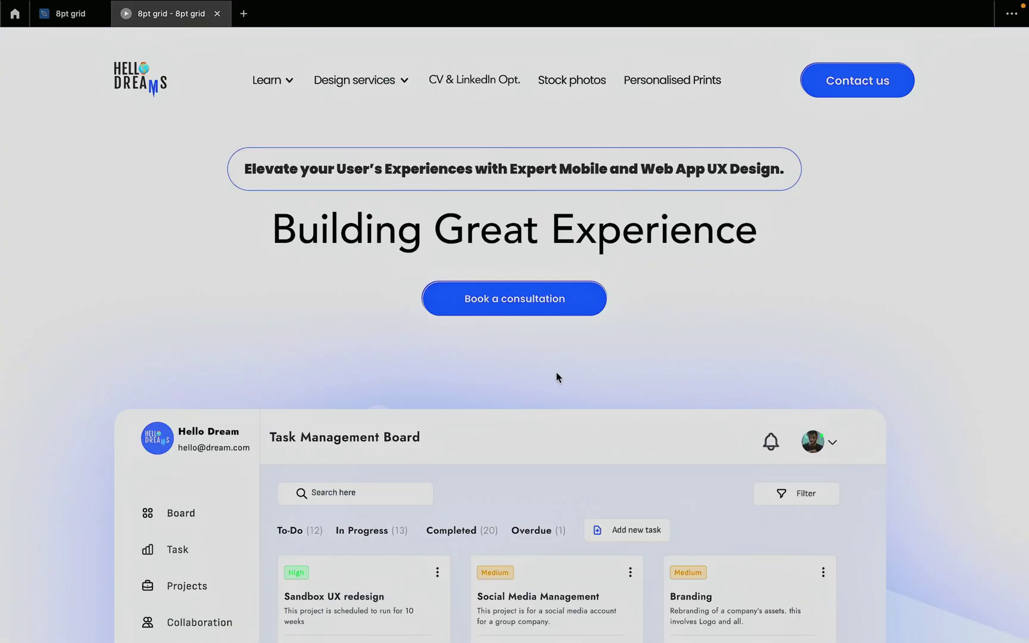